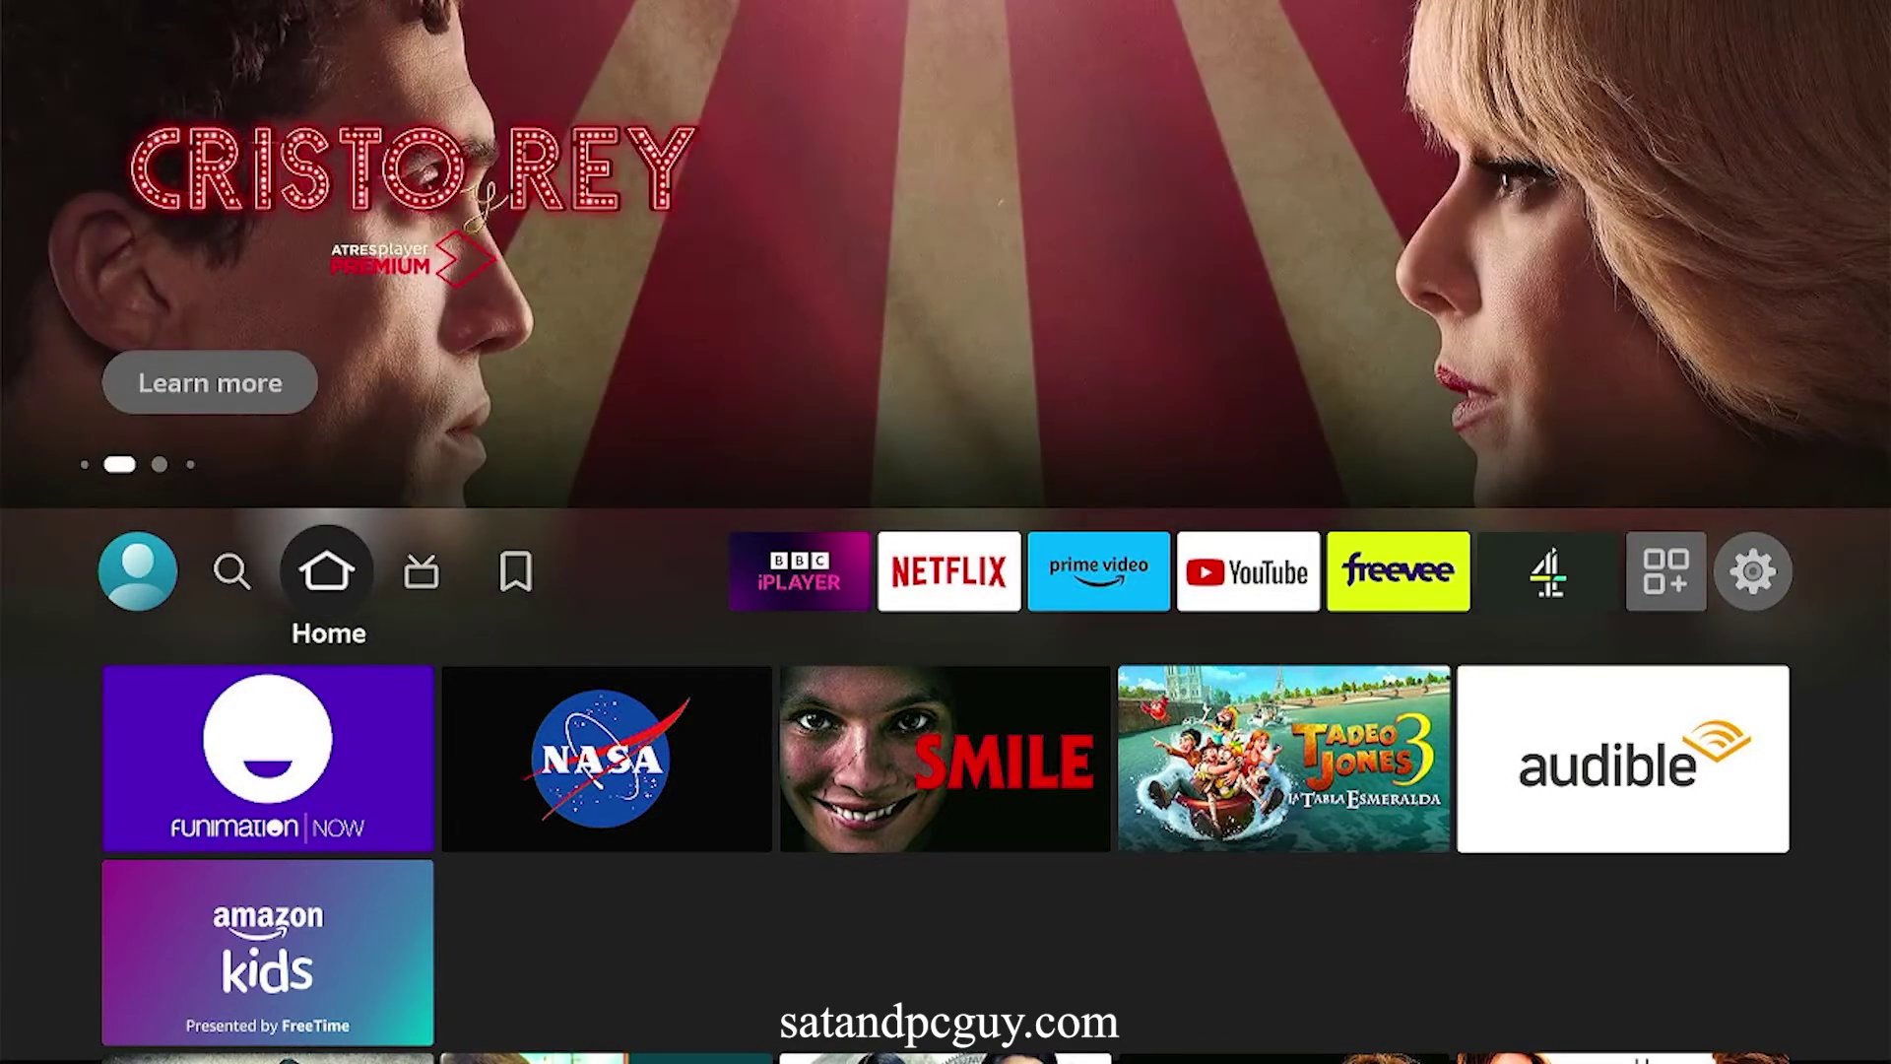
- Select the Find magnifier icon in the Fire TV top menu bar
left_click(231, 571)
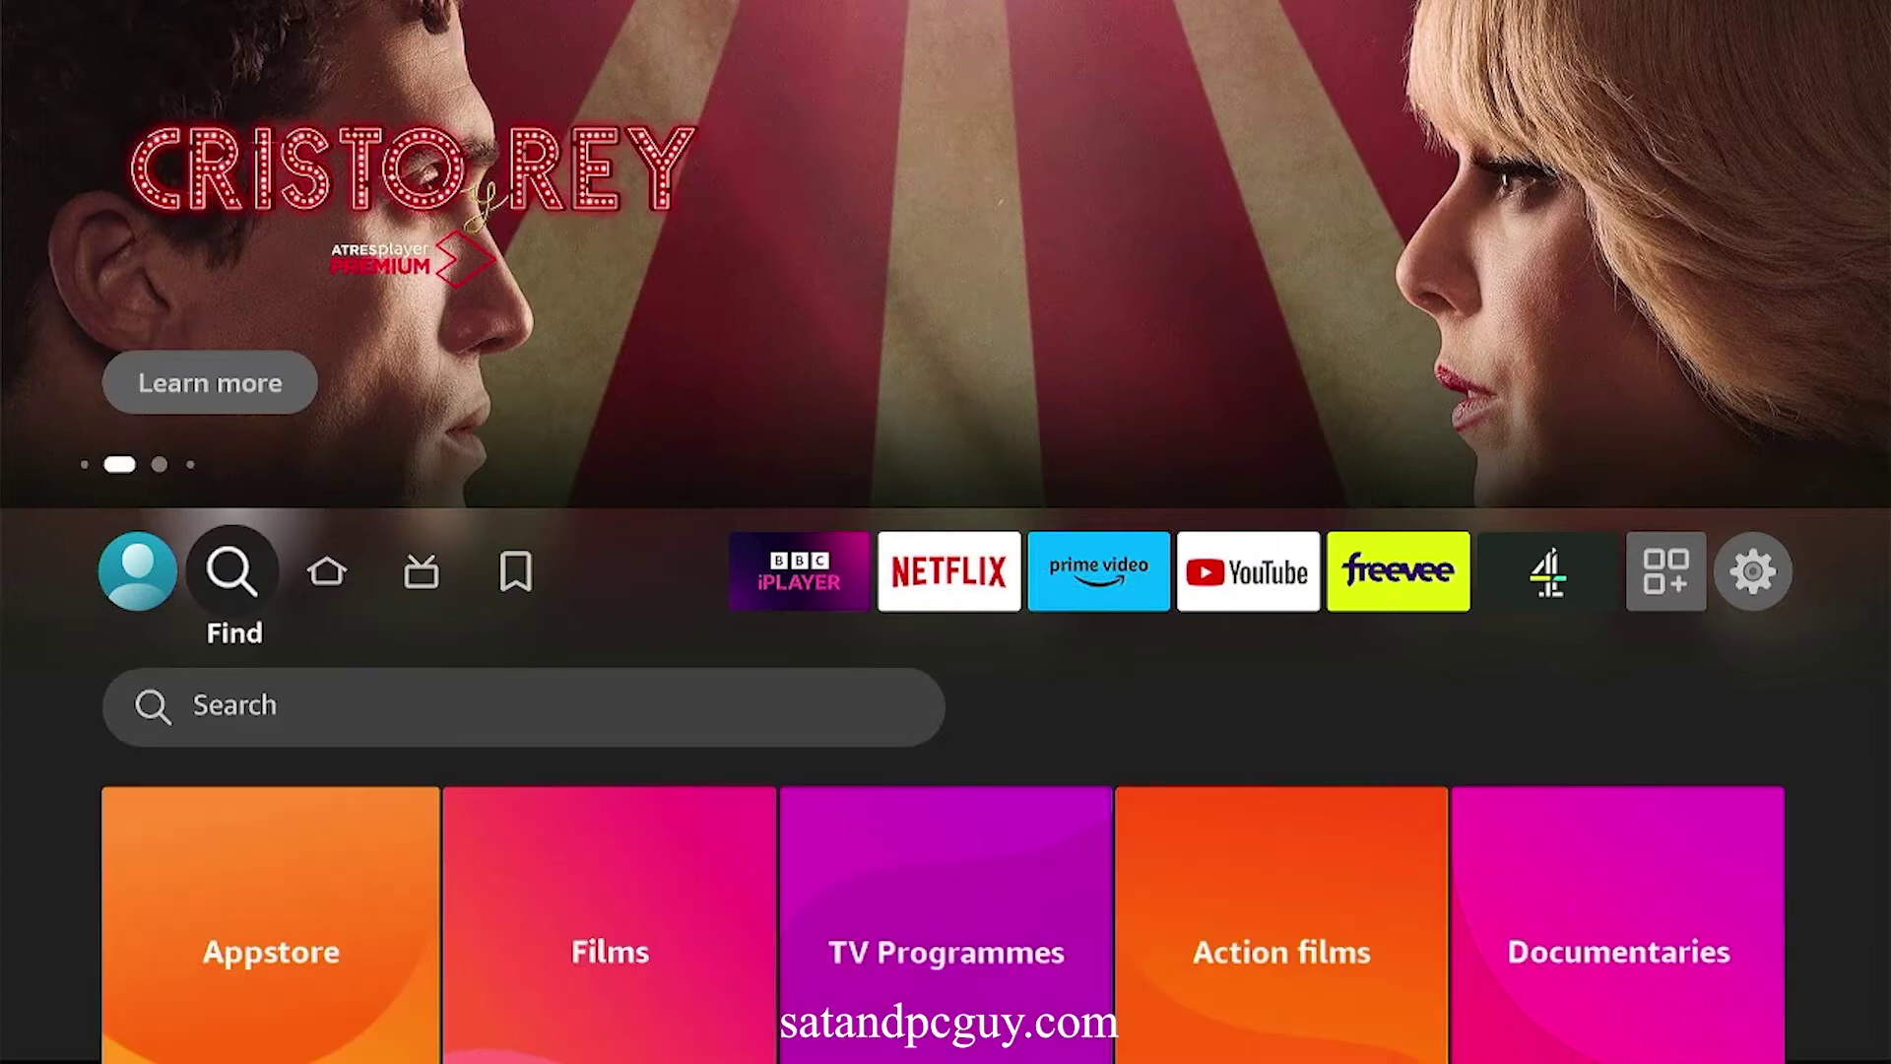
- Enter 'Do' in the search bar and pick the Downloader suggestion
key("Down")
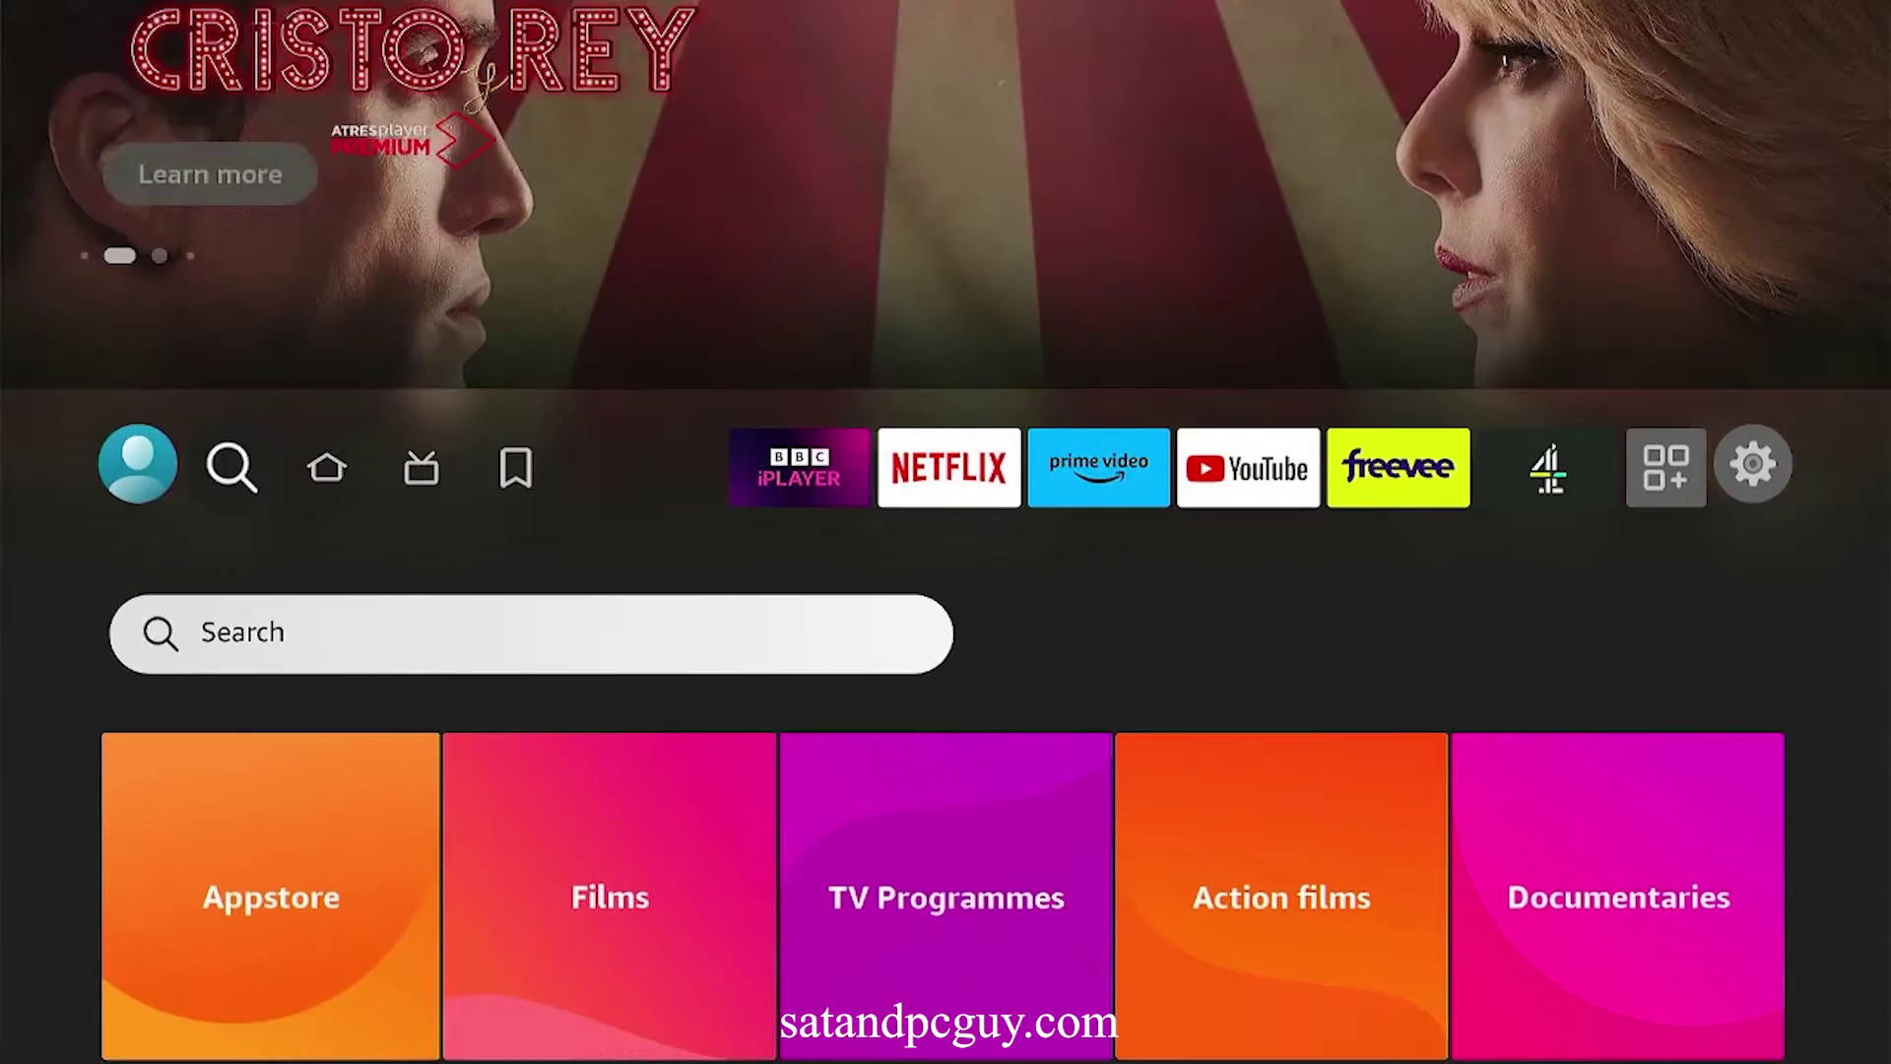
key("Return")
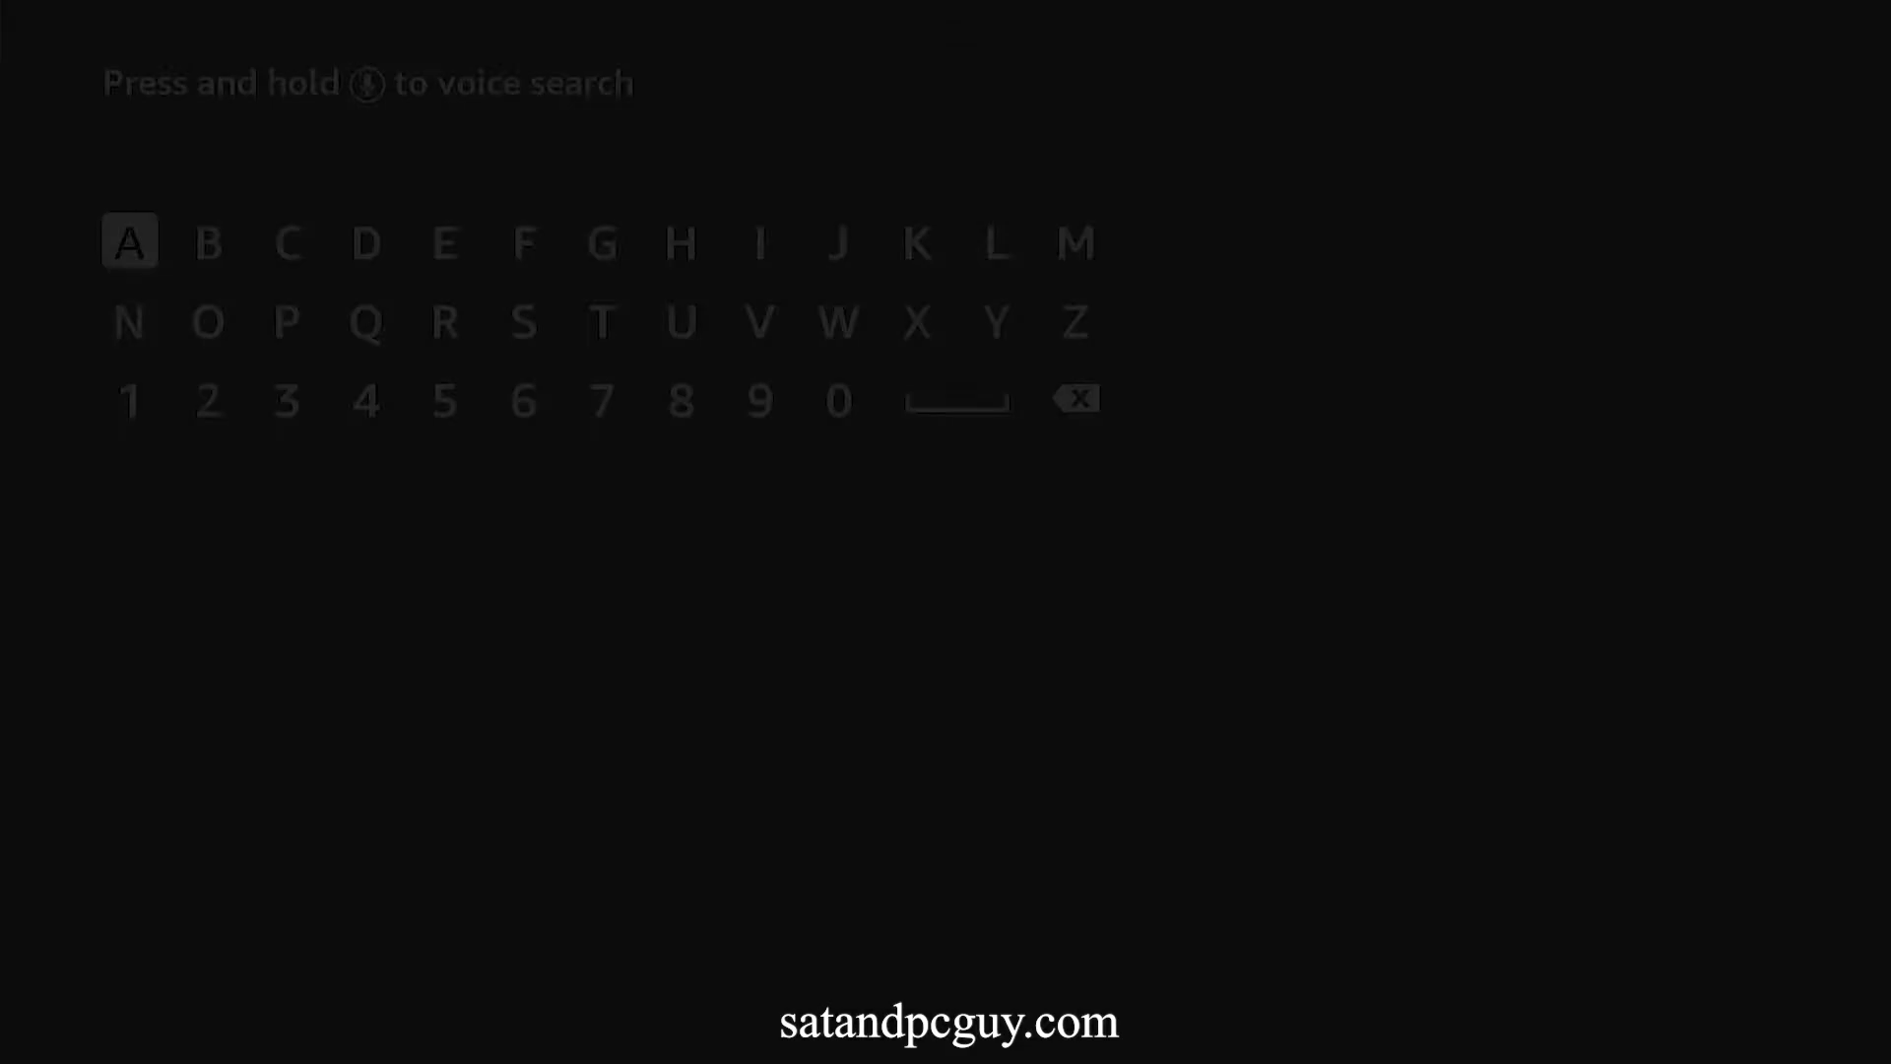
key("Right")
key("Right")
key("Right")
key("Return")
key("Down")
key("Left")
key("Left")
key("Return")
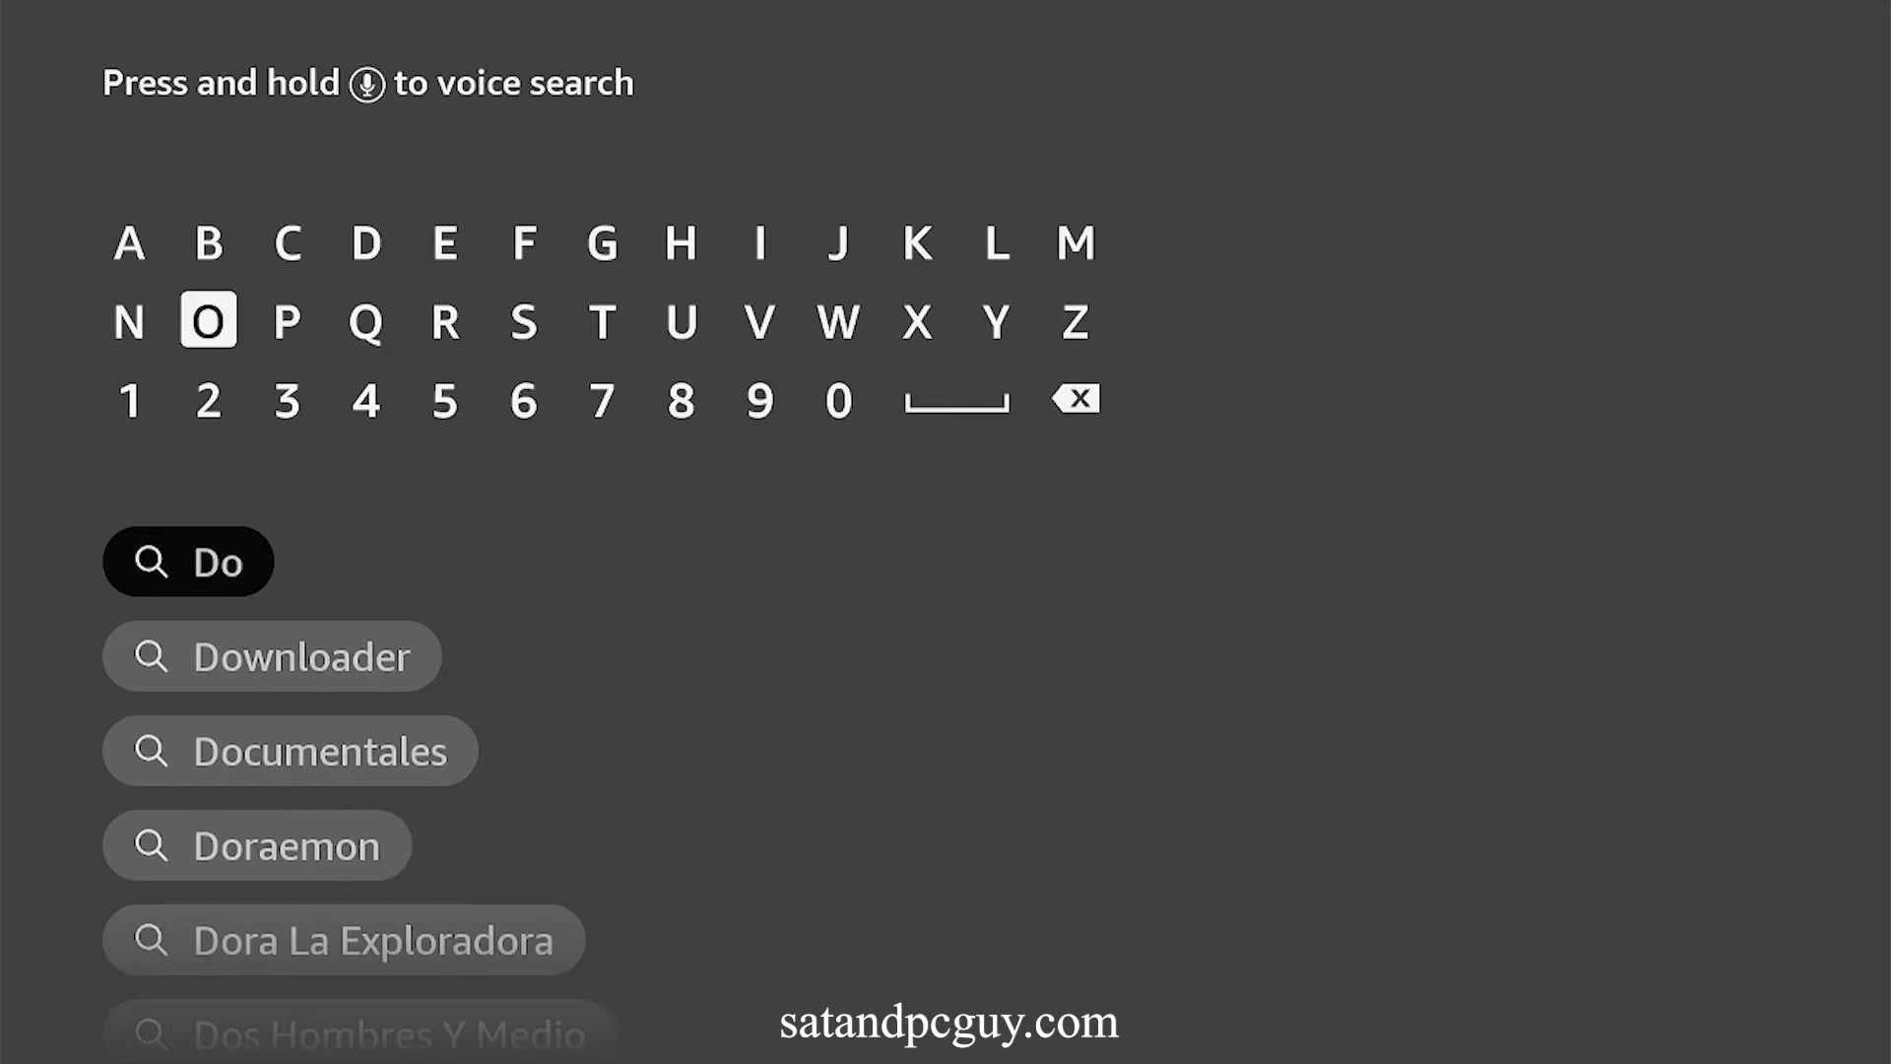
key("Down")
key("Down")
key("Down")
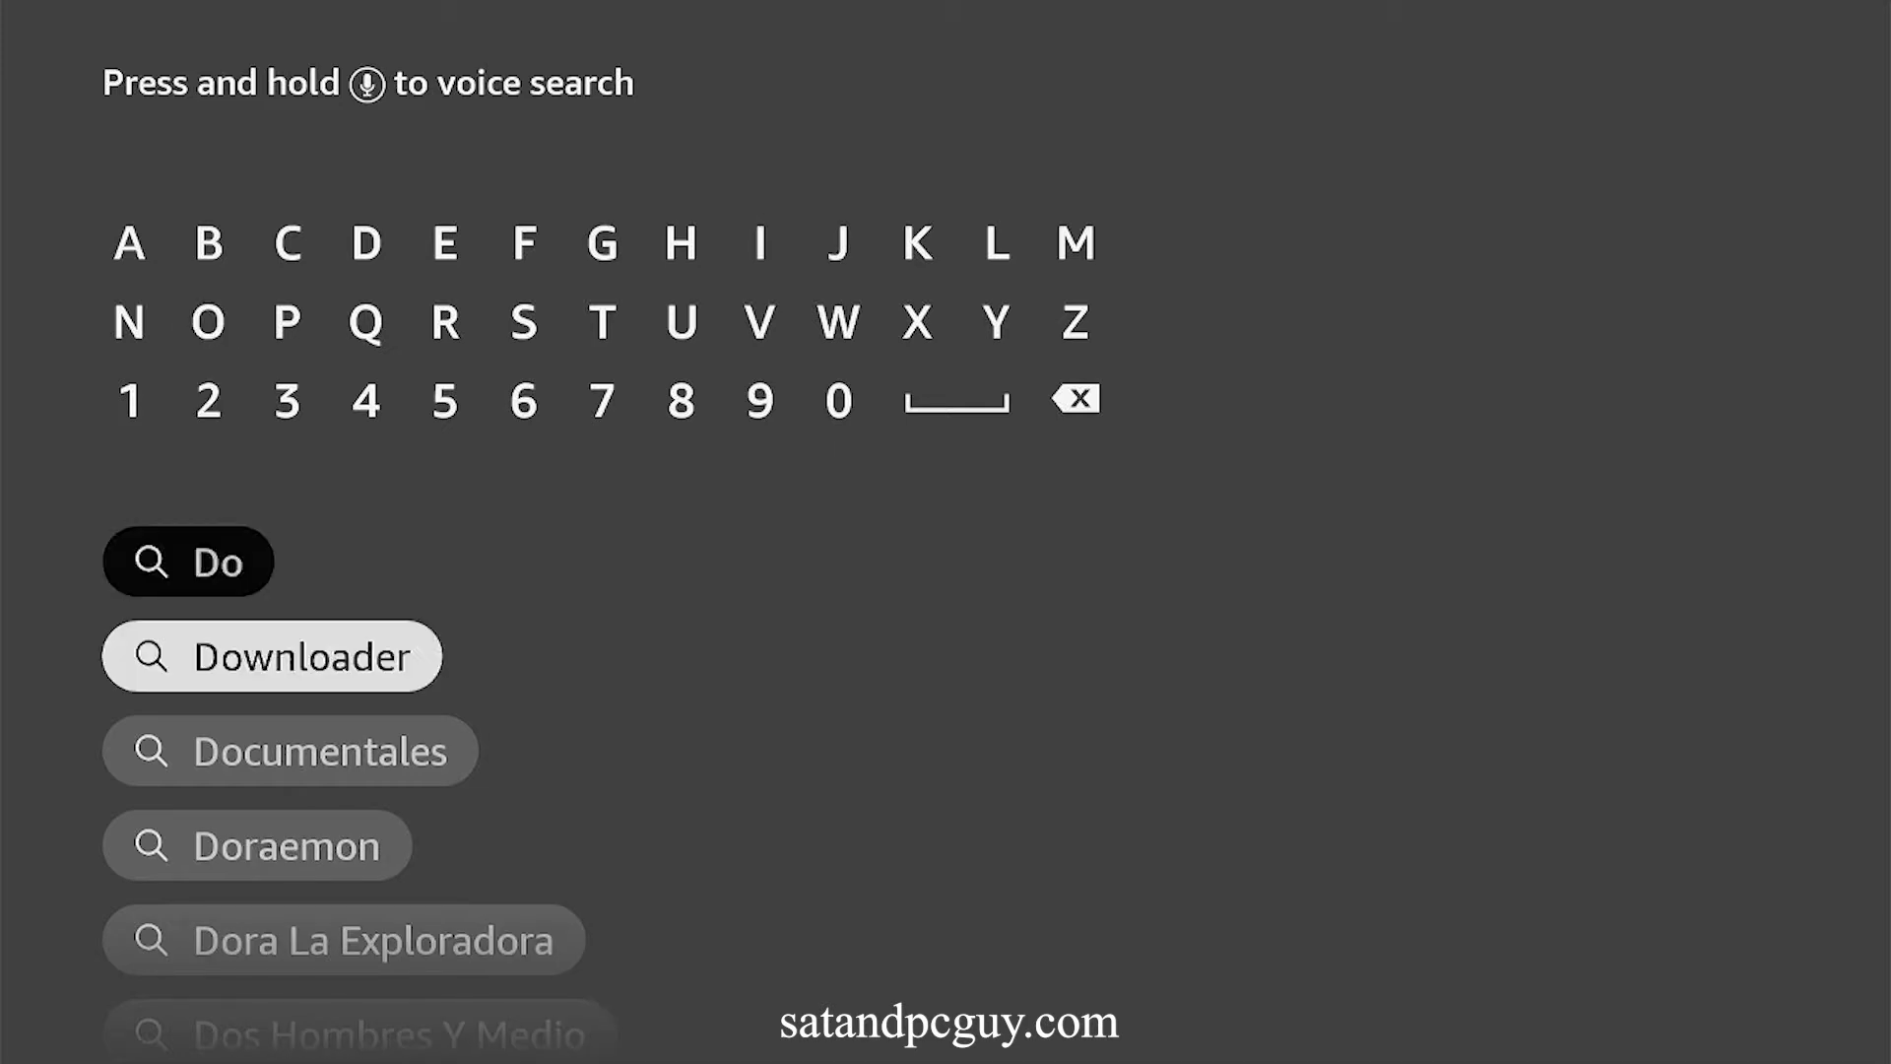
key("Return")
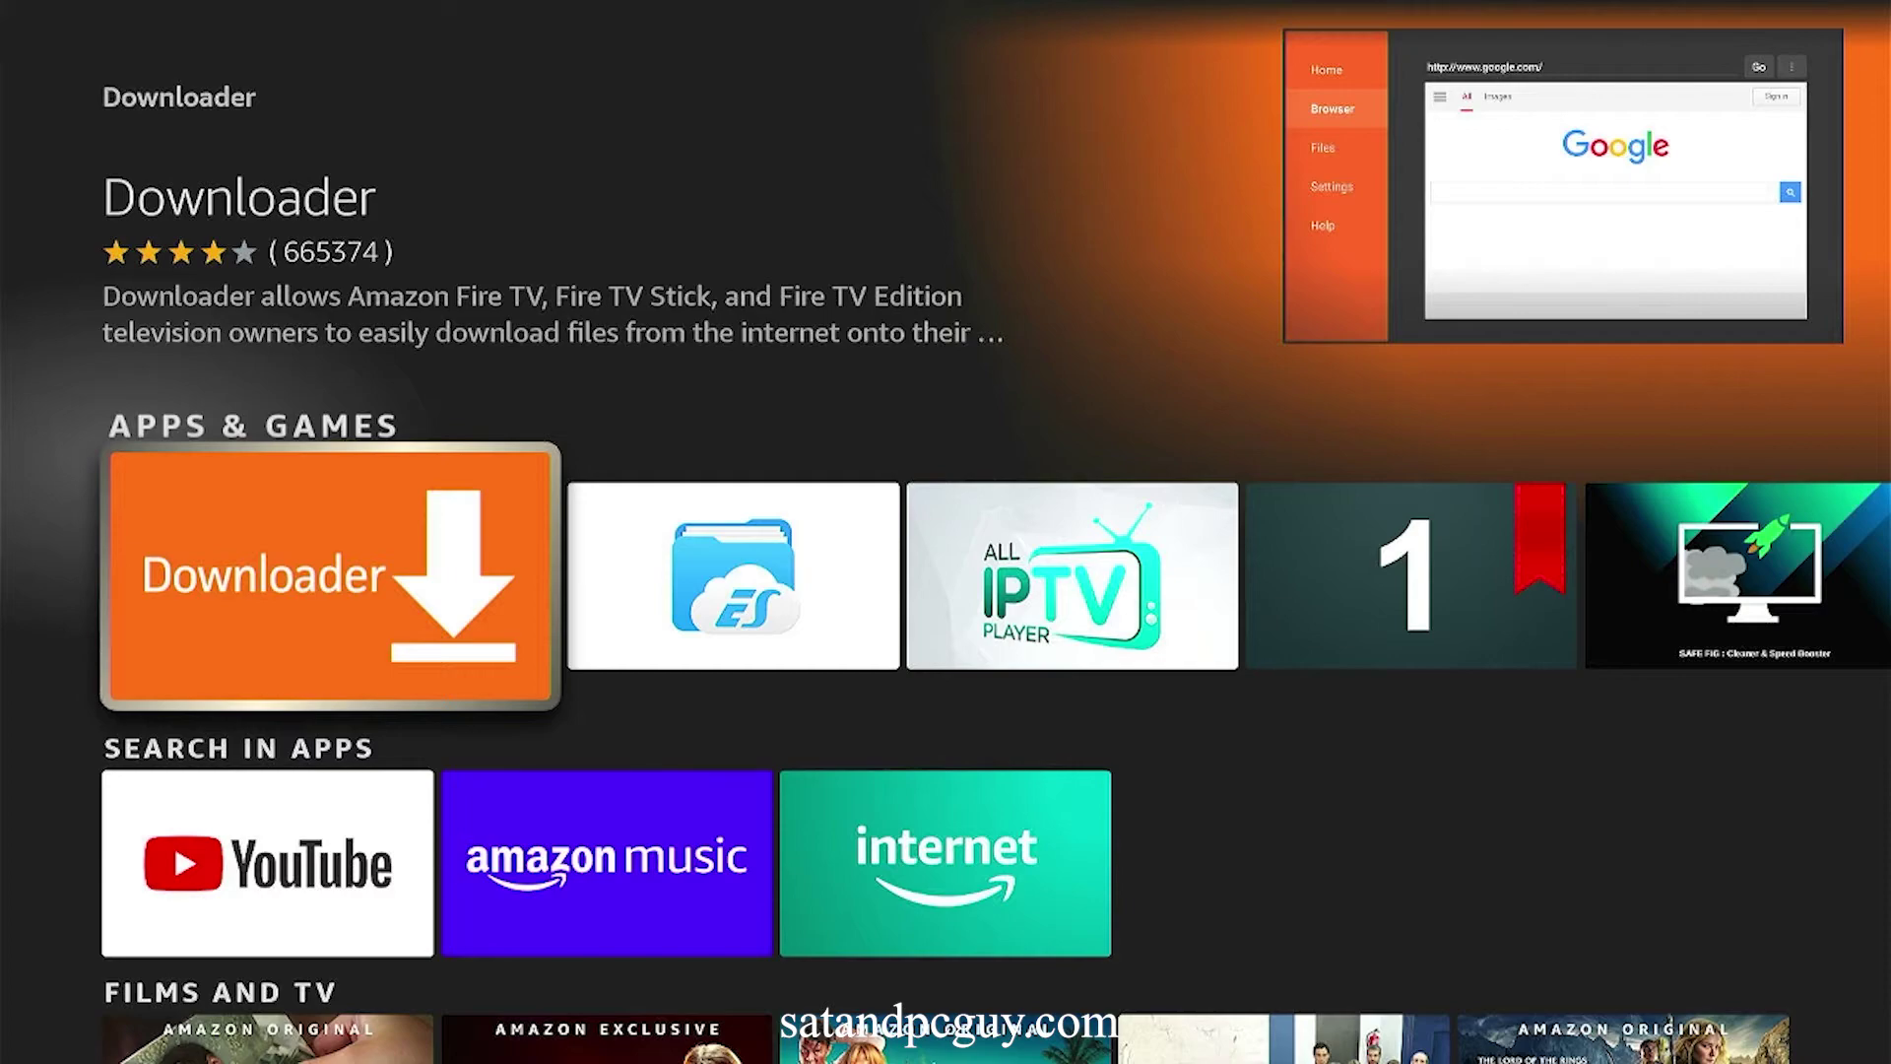
- Download Downloader from its store listing and open it once installed
key("Return")
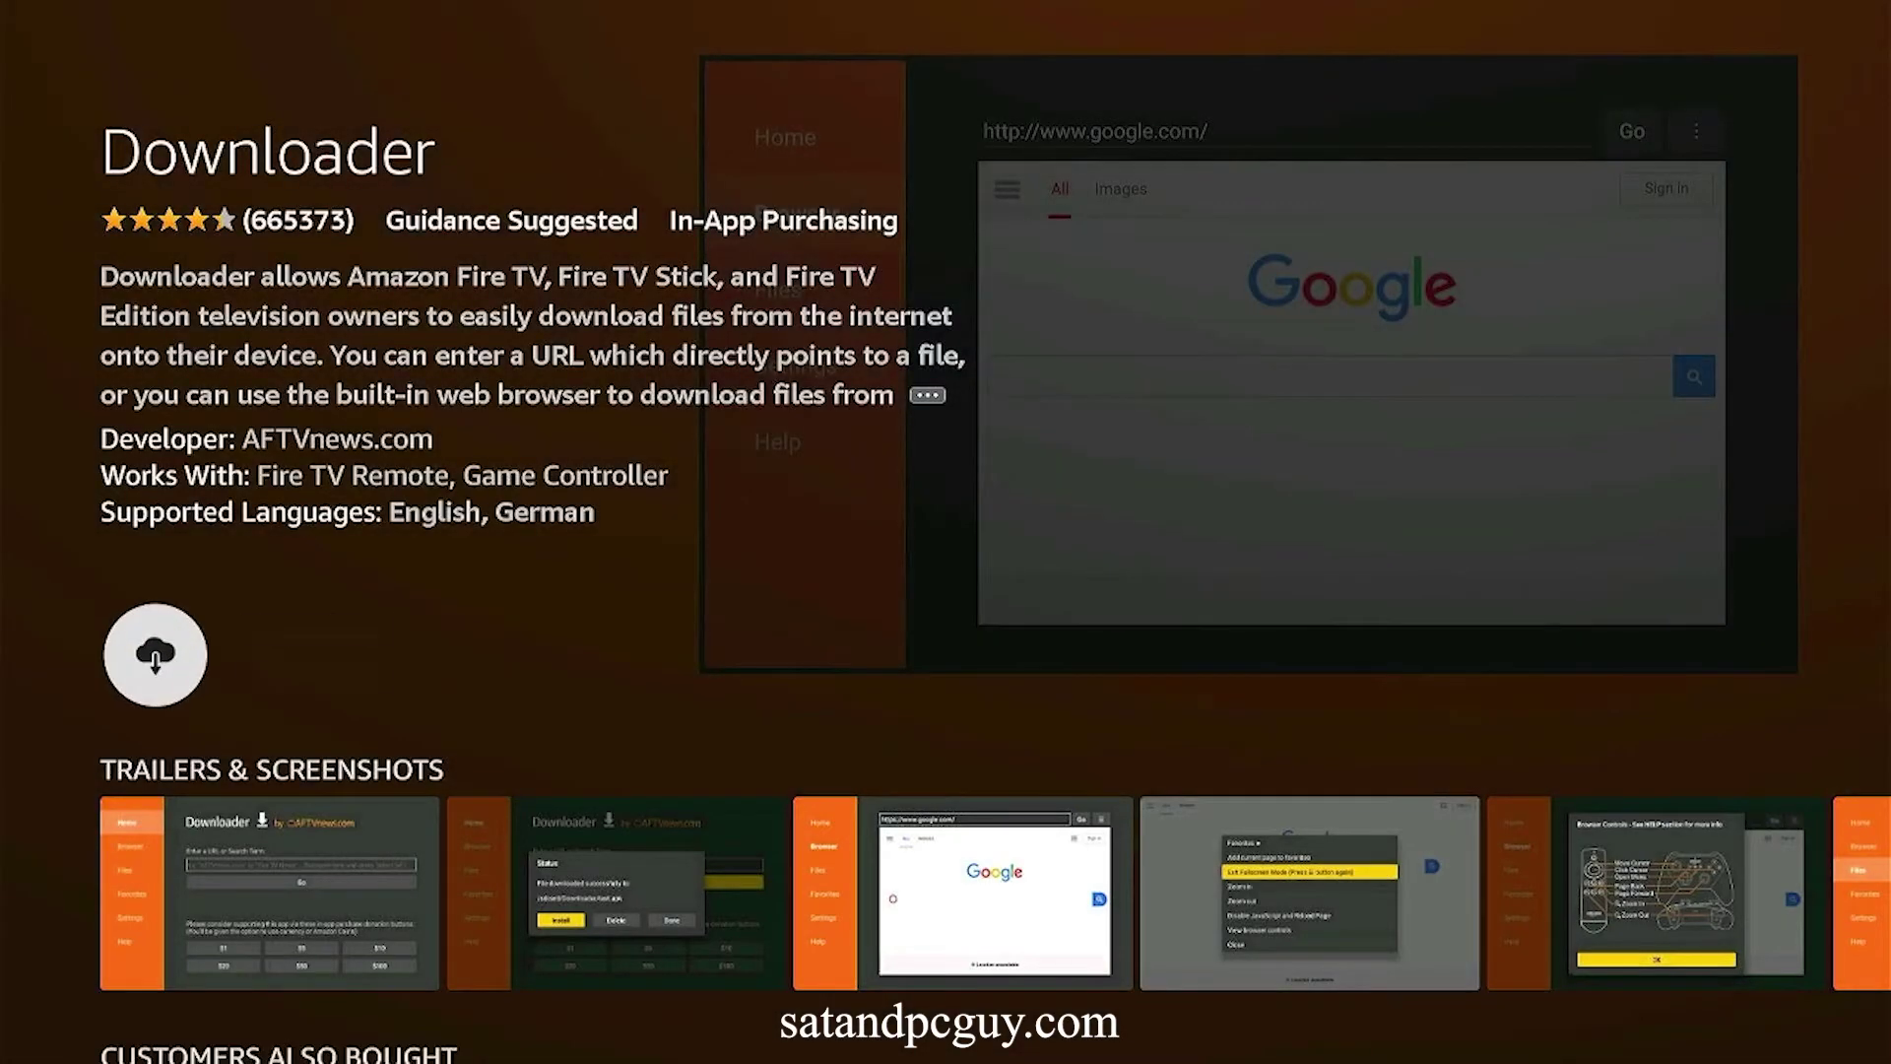
key("Return")
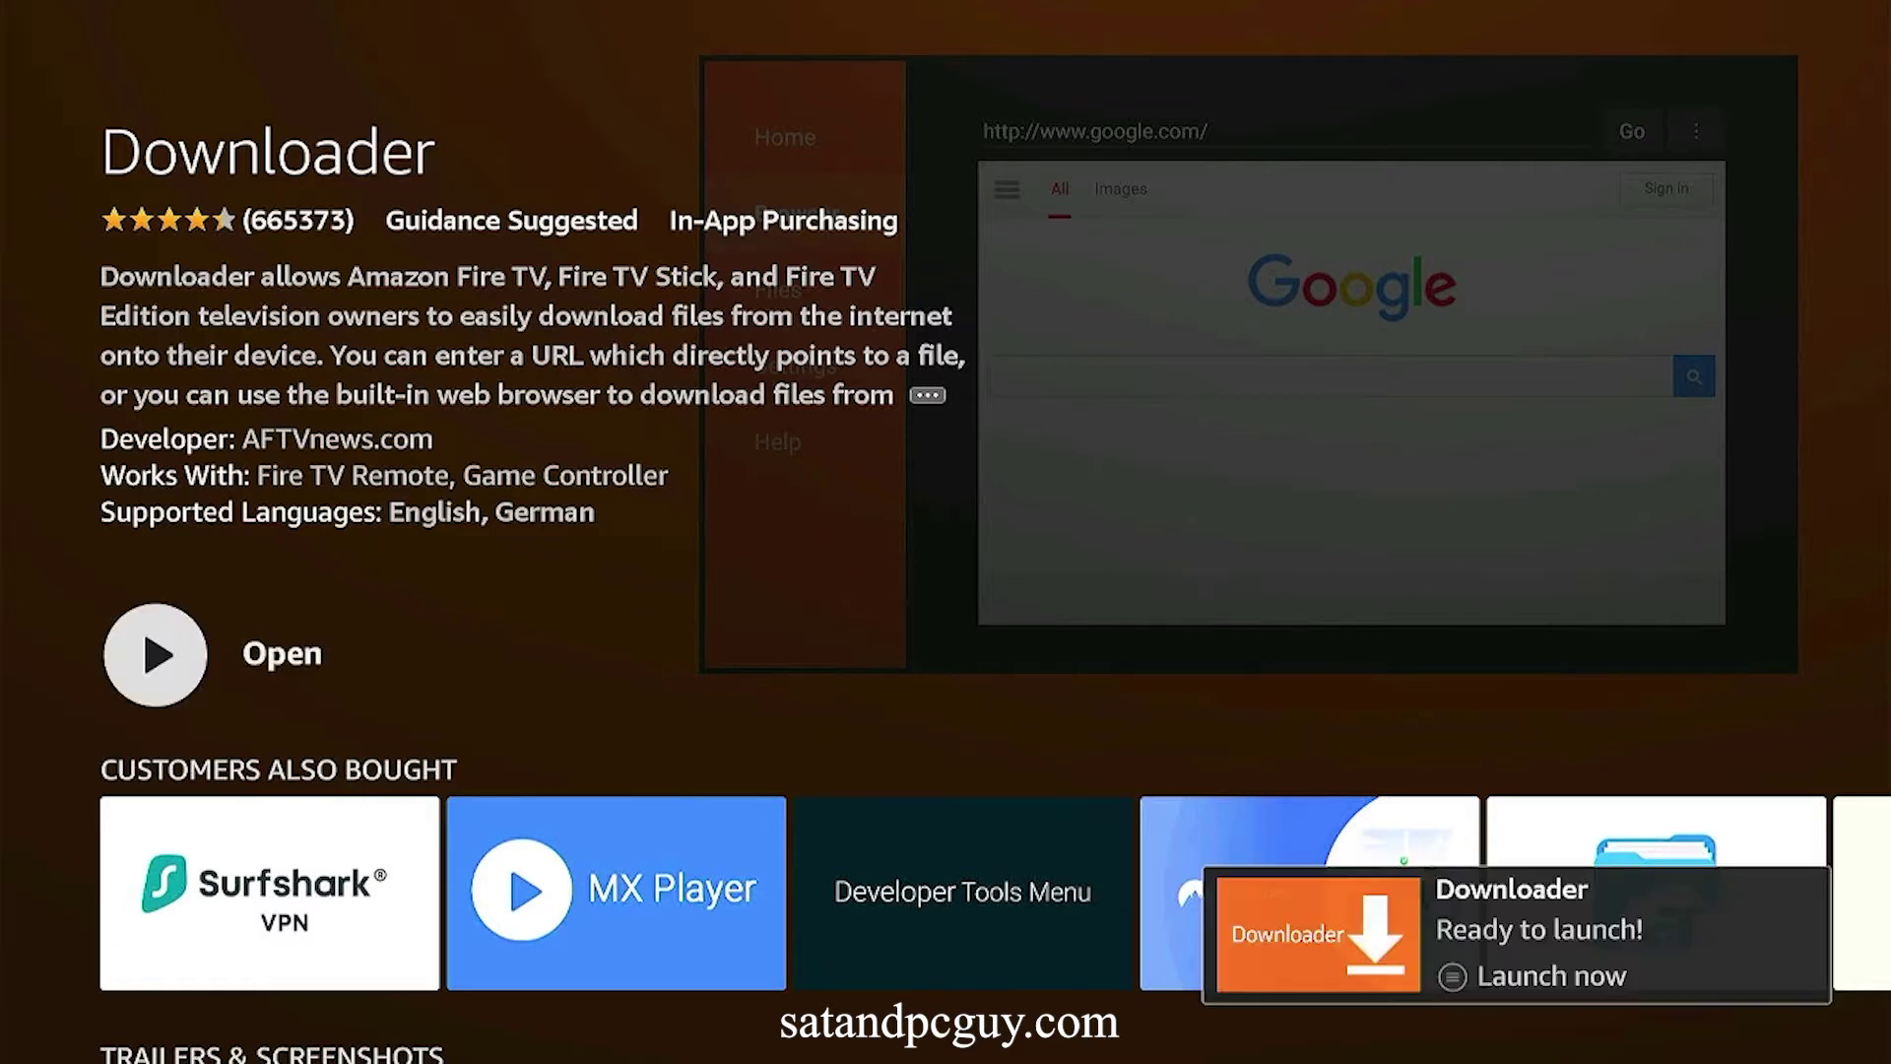
key("Return")
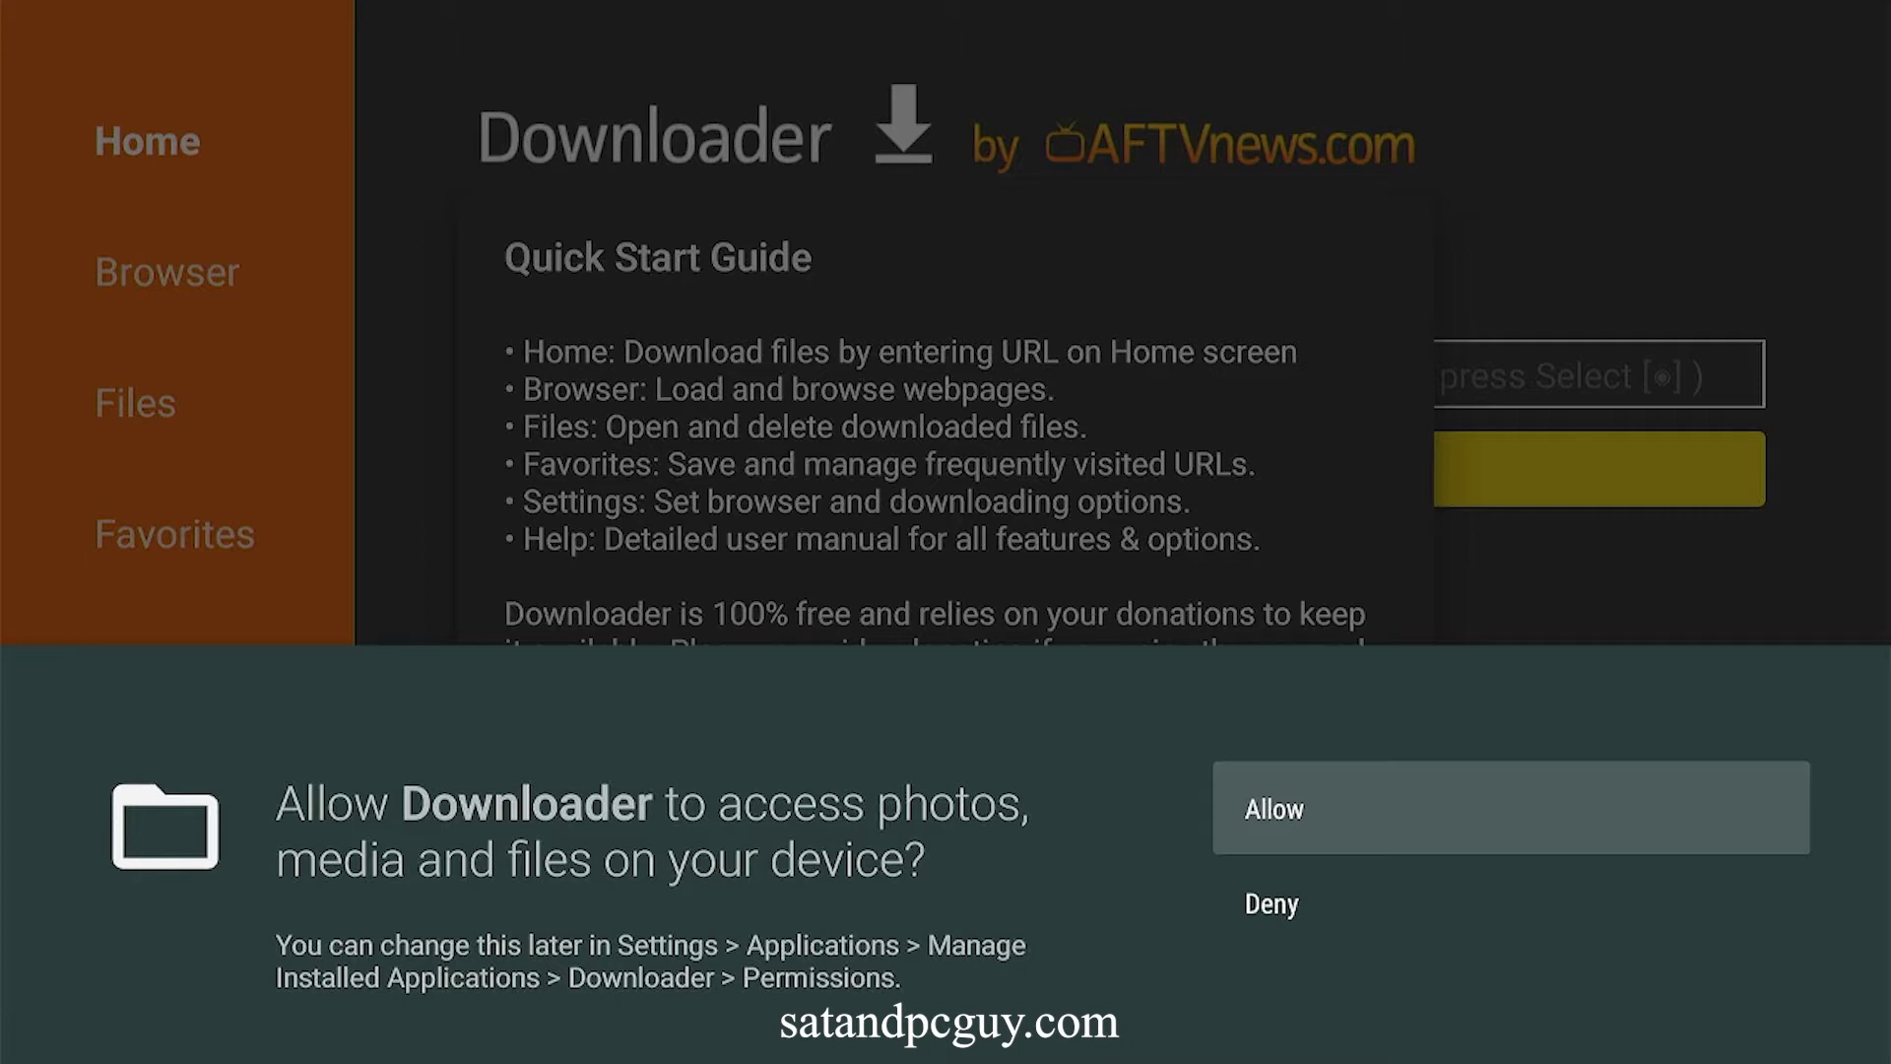
- Allow Downloader file access, dismiss its Quick Start Guide, and return to the home screen
key("Return")
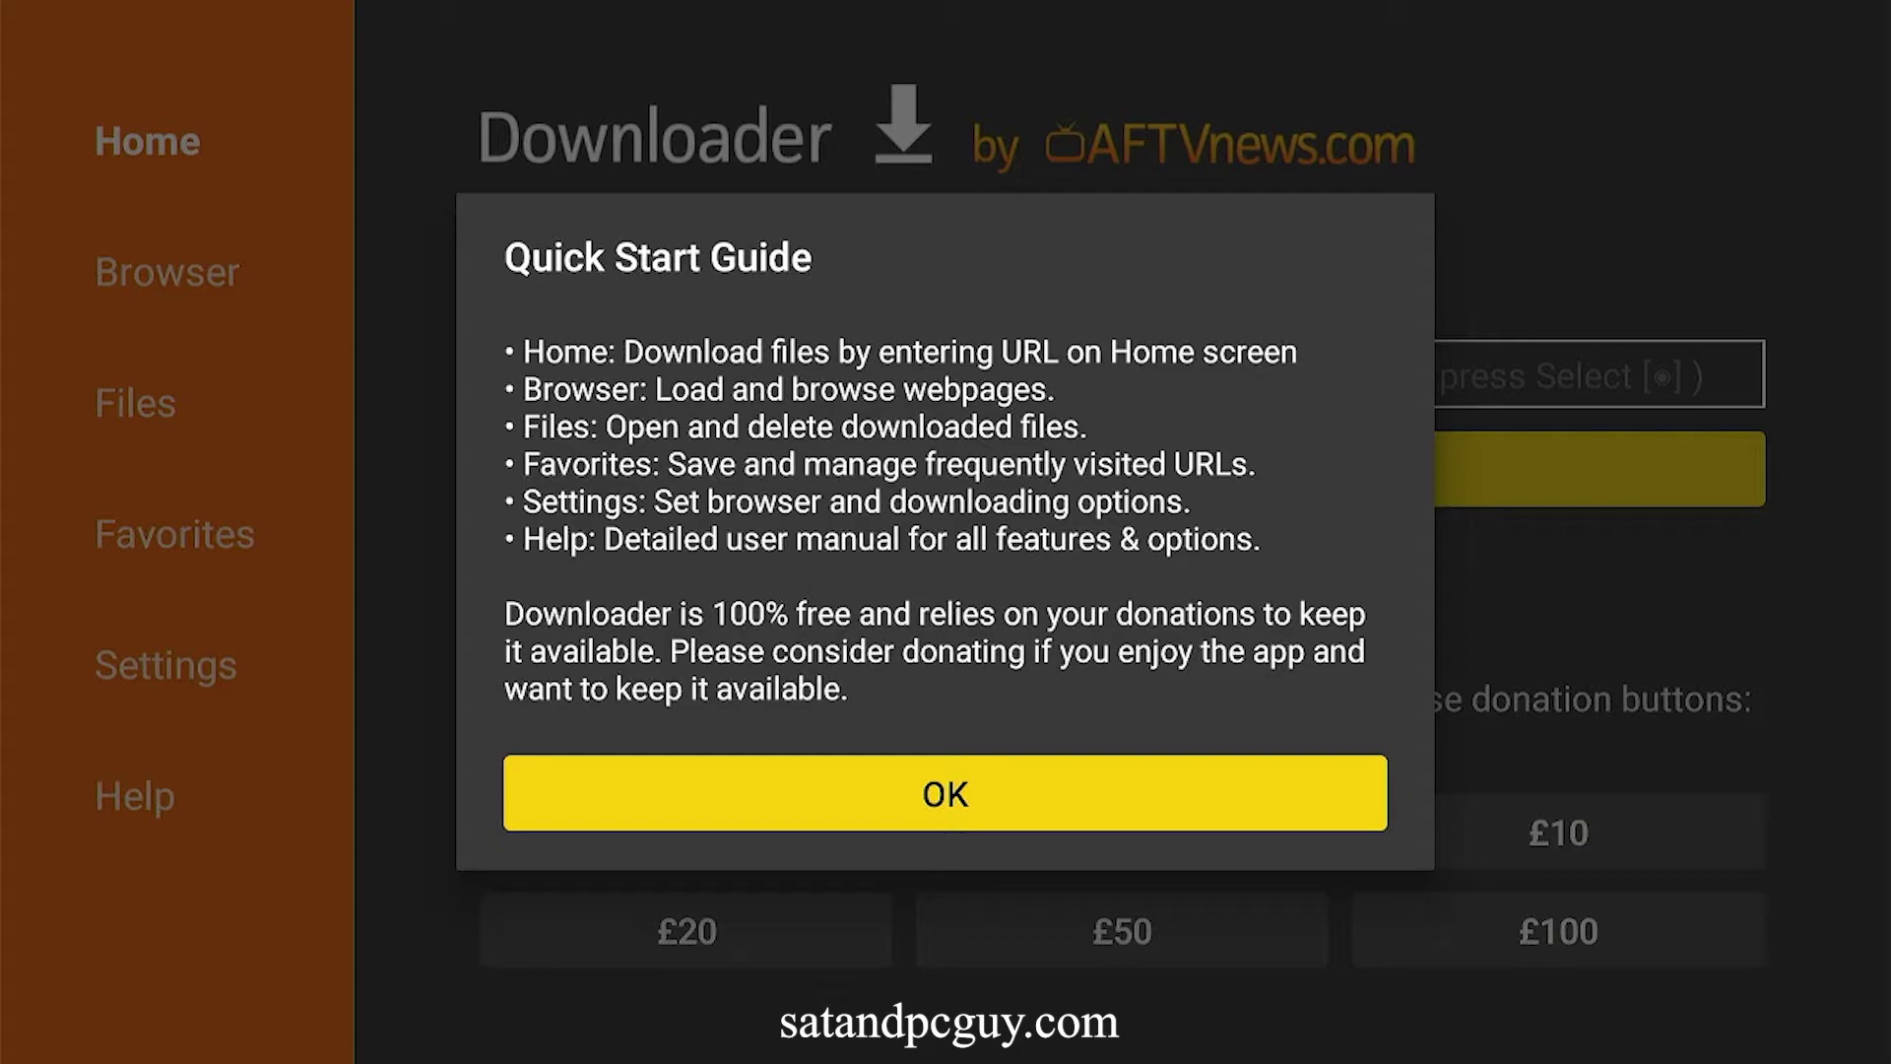
key("Return")
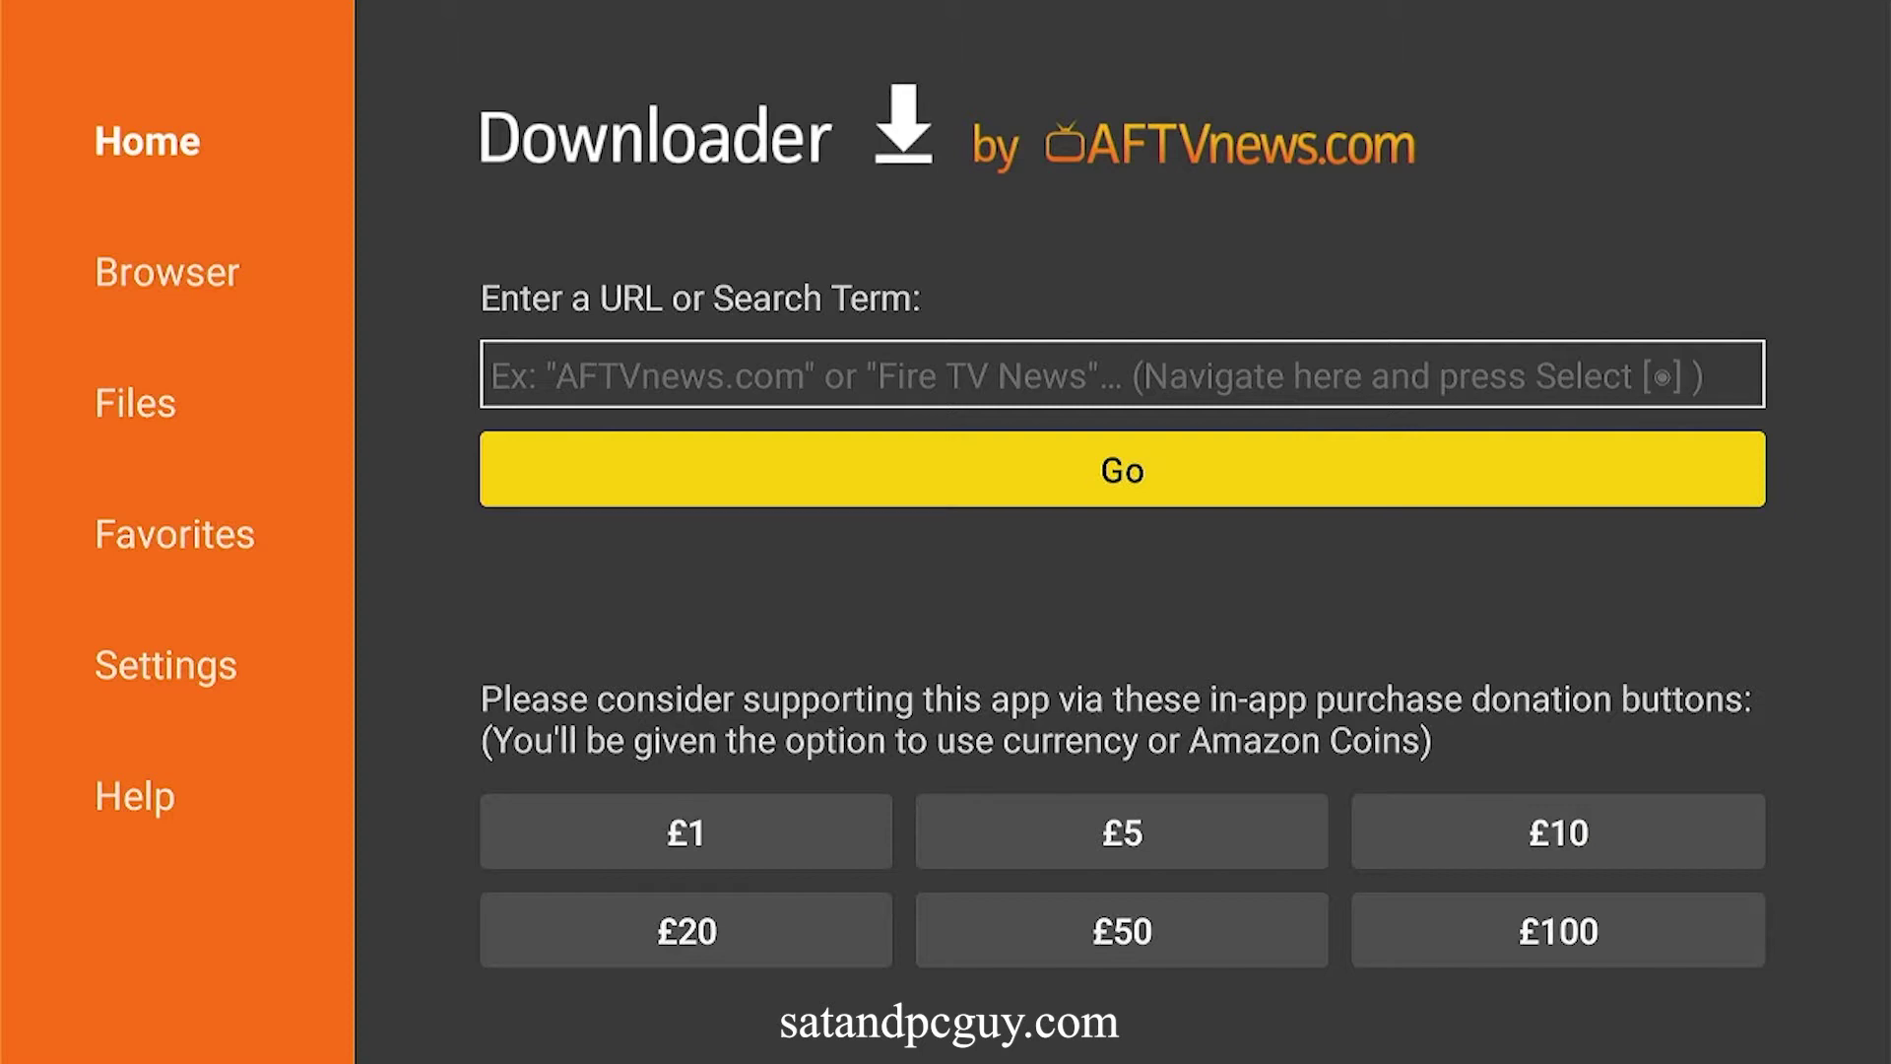
key("Home")
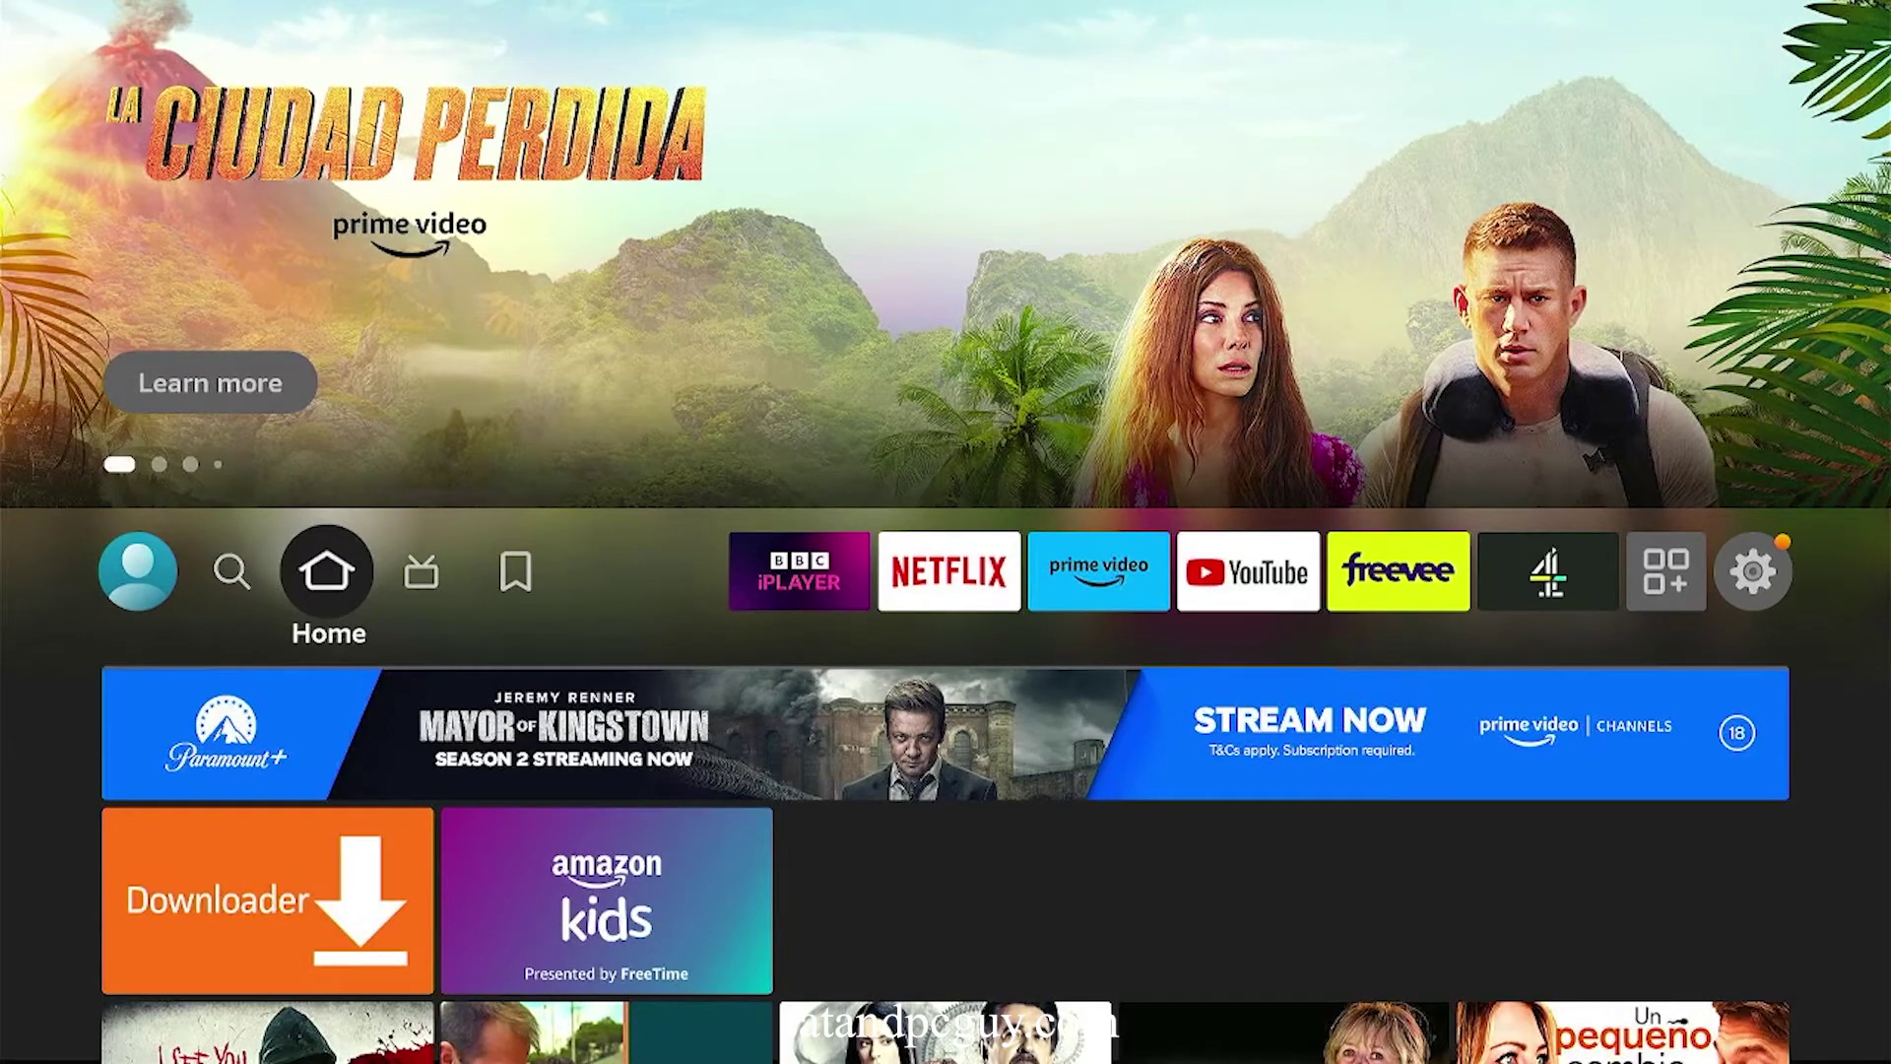
- Go to the Settings gear in the menu bar and choose the My Fire TV tile
key("Right")
key("Right")
key("Right")
key("Right")
key("Right")
key("Right")
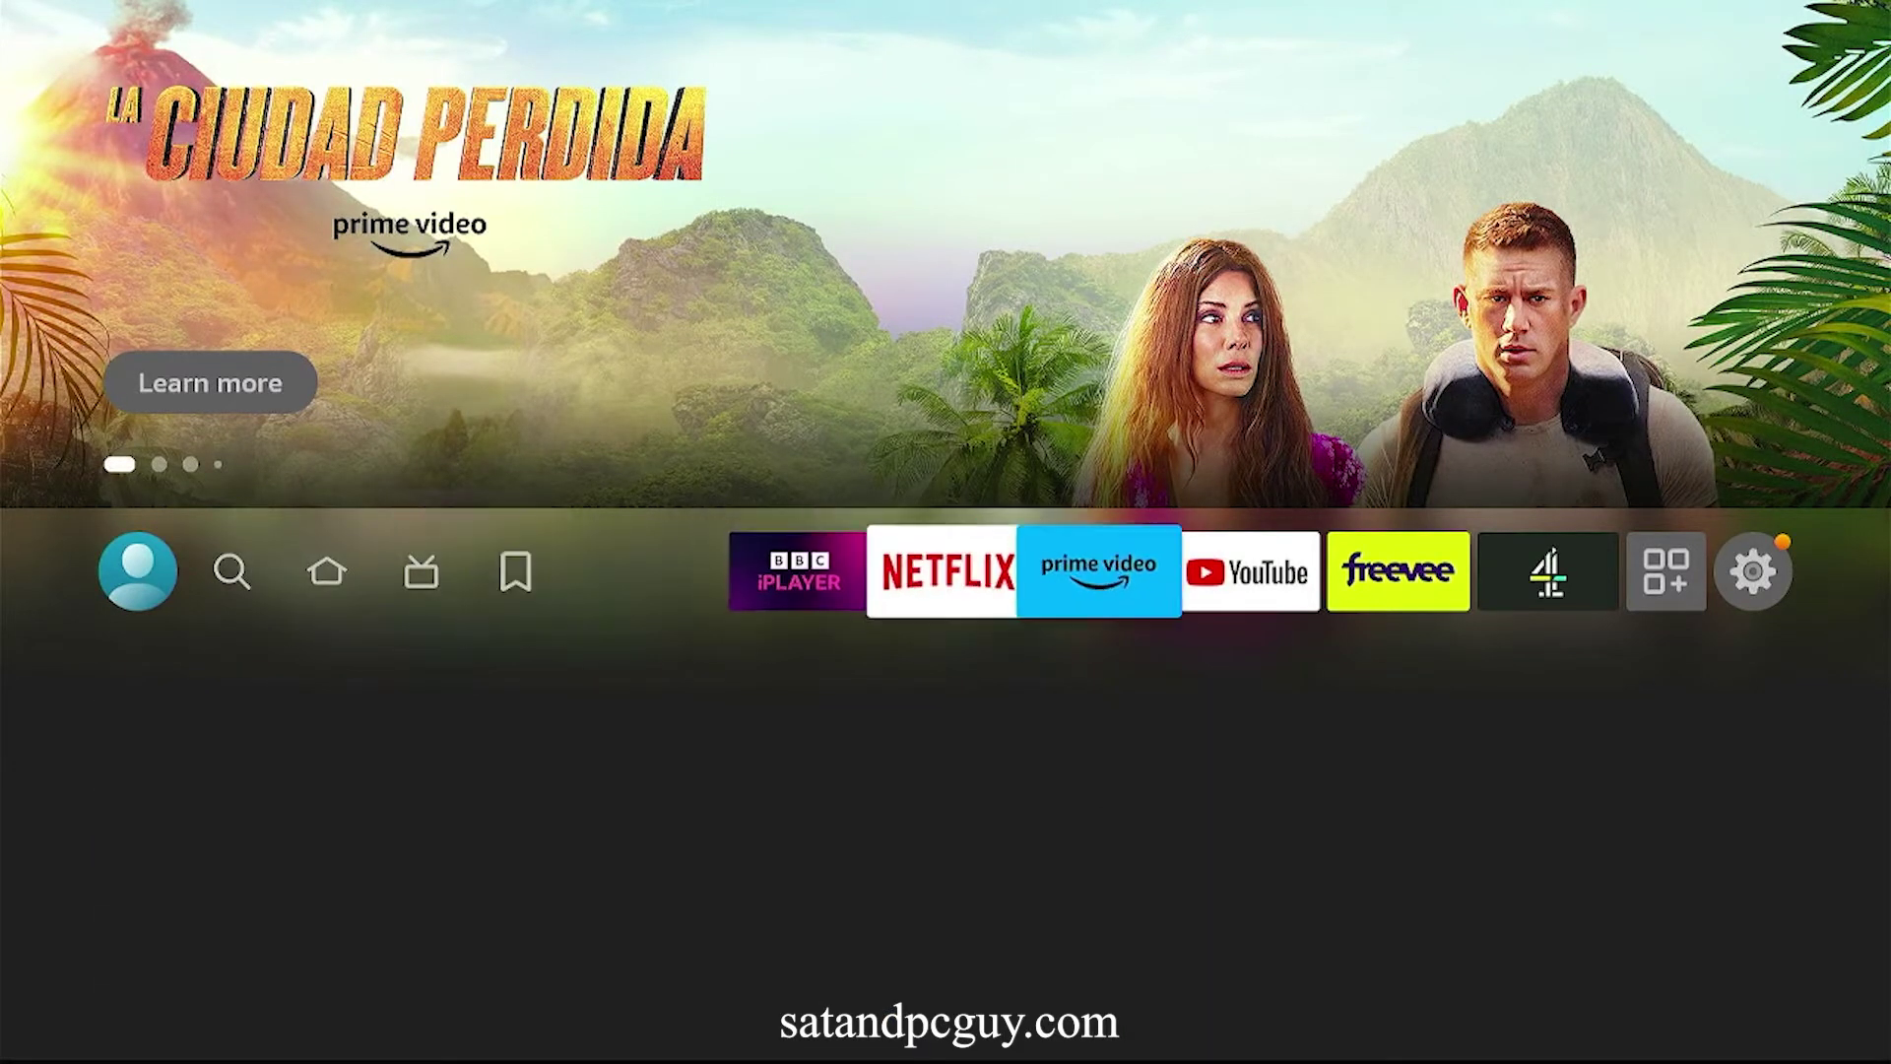
key("Right")
key("Right")
key("Right")
key("Right")
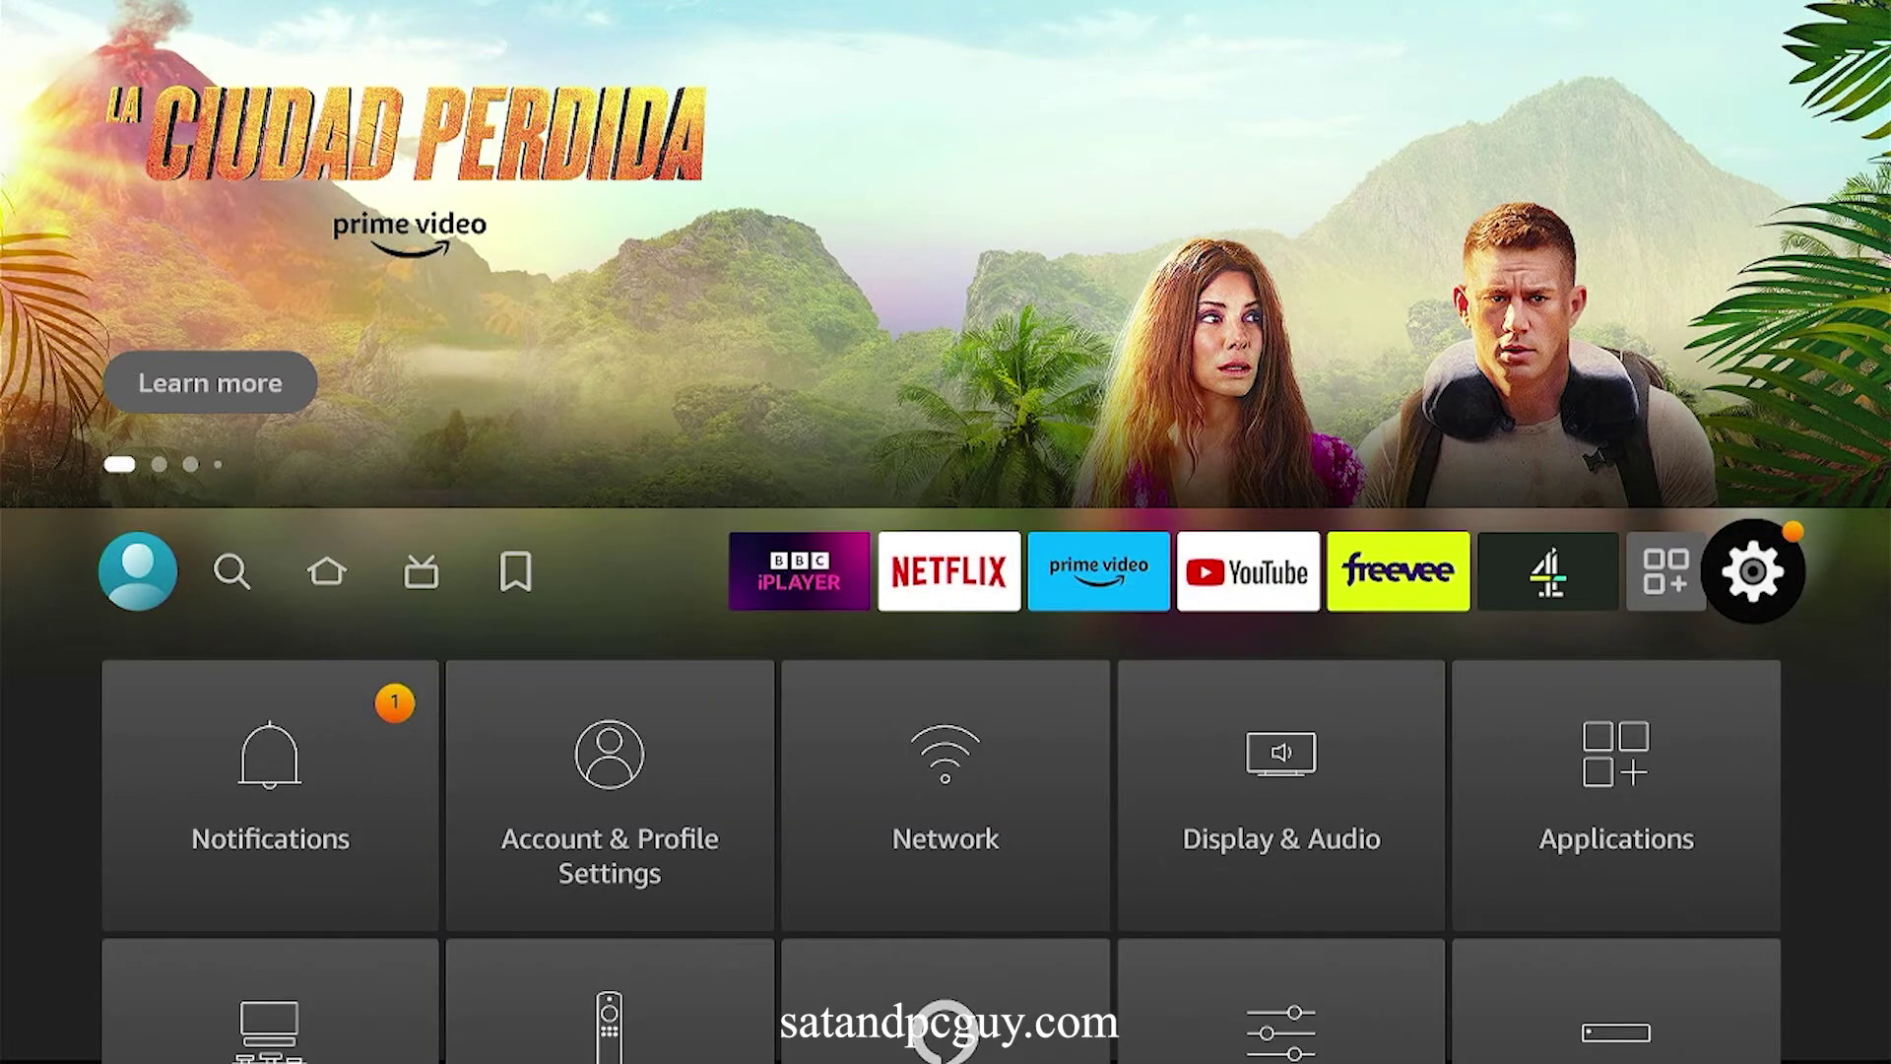
key("Down")
key("Down")
key("Right")
key("Right")
key("Right")
key("Right")
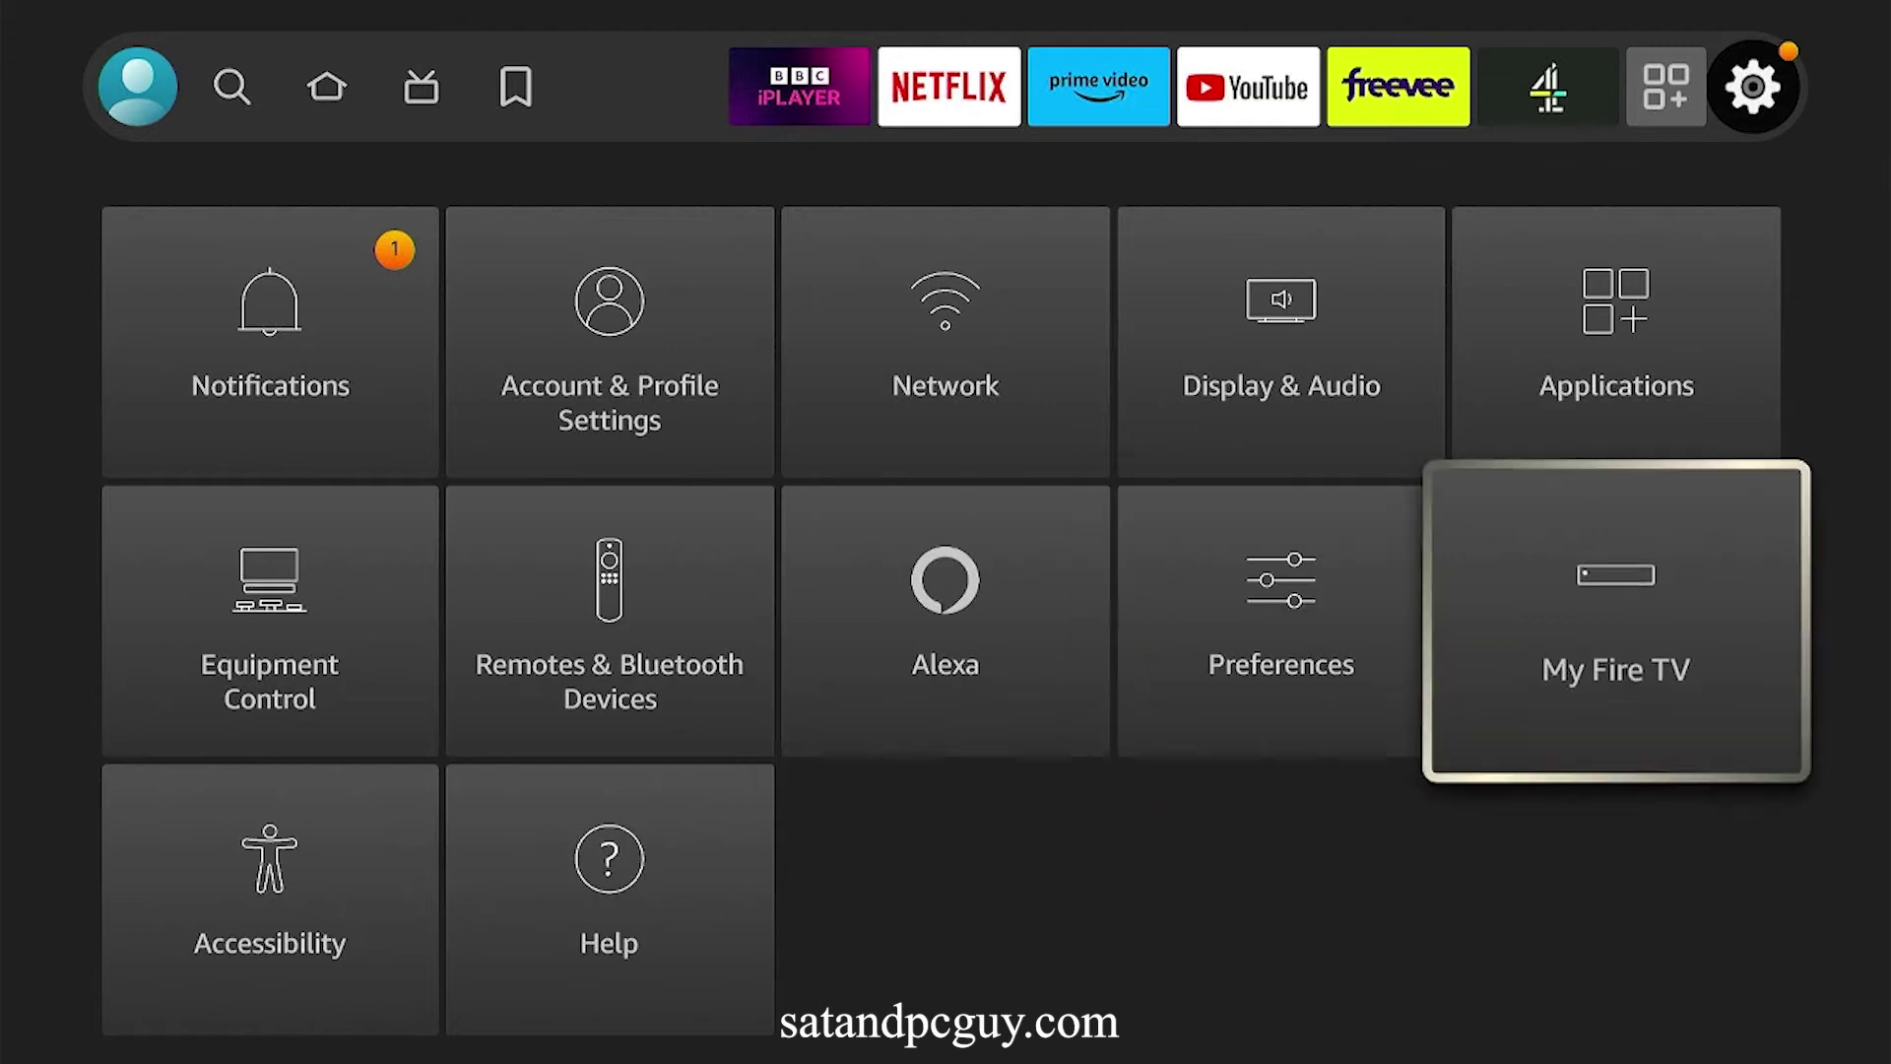
key("Return")
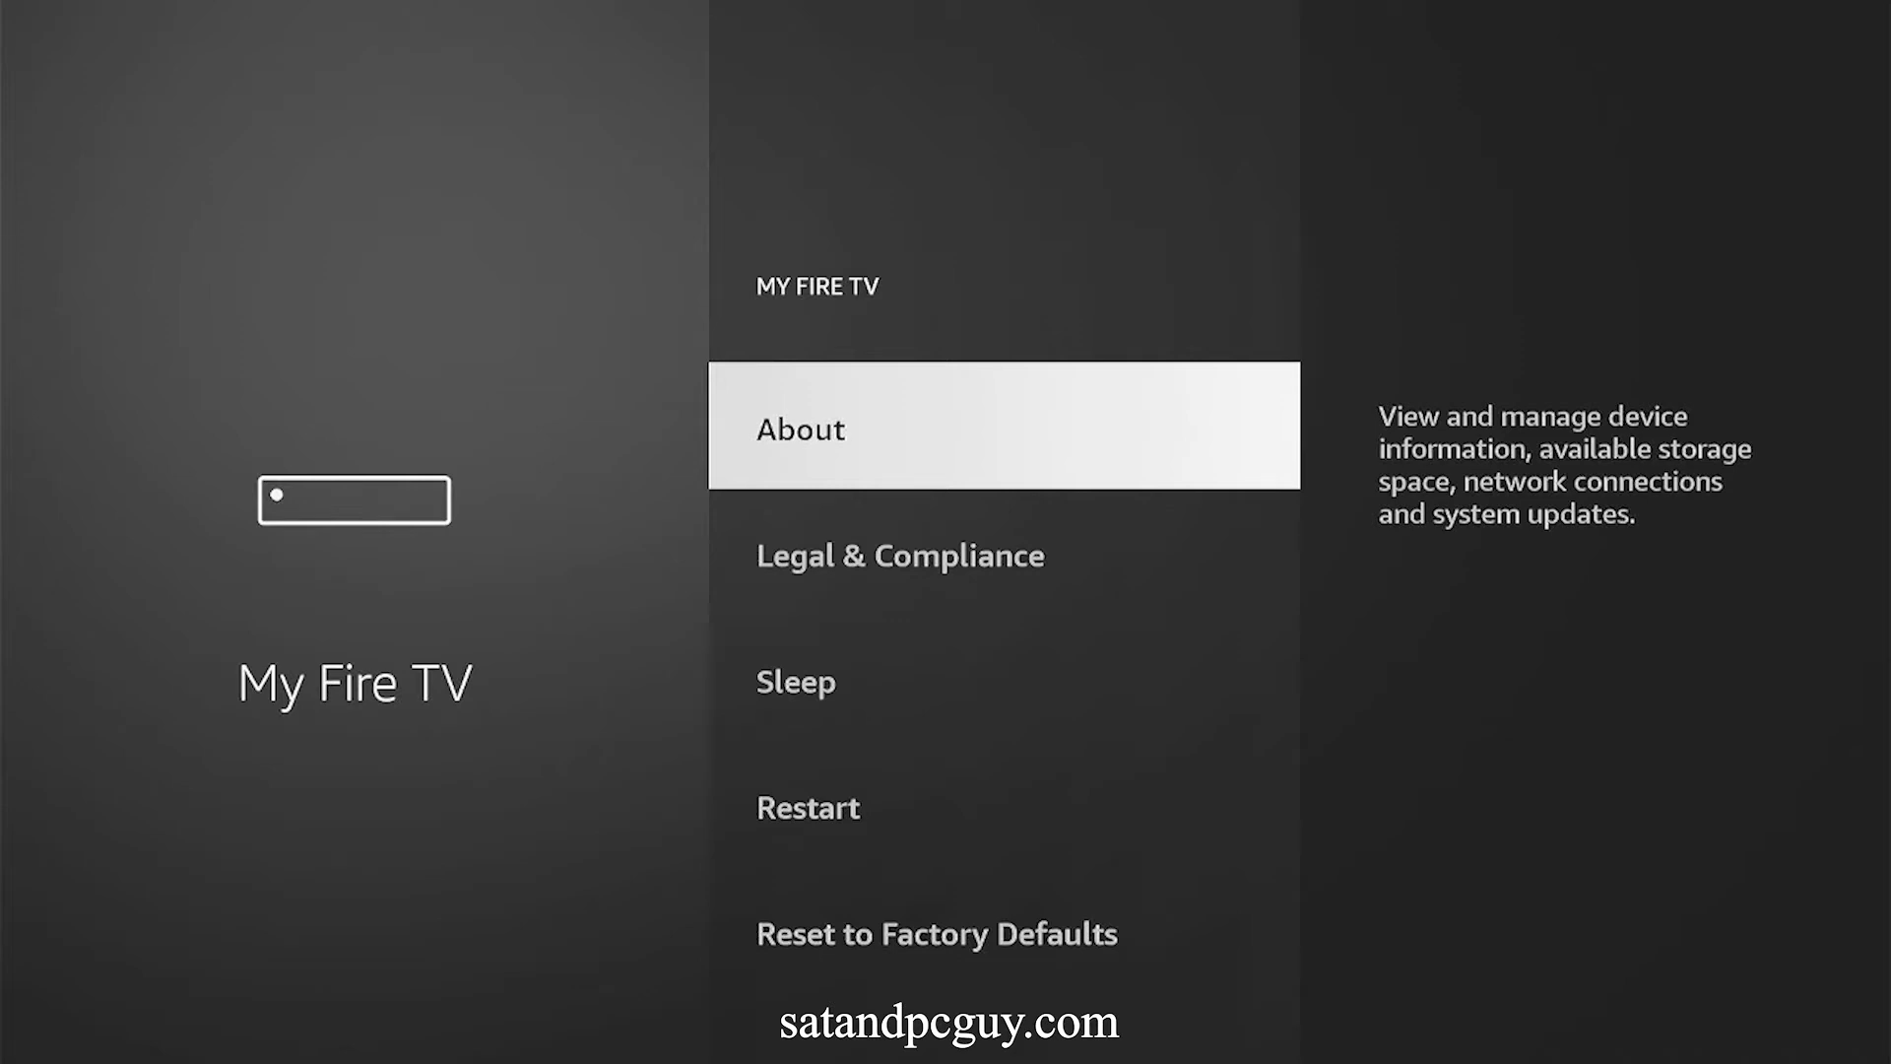
- Open About and repeatedly select Fire TV Stick Lite, reaching one step from developer mode
key("Return")
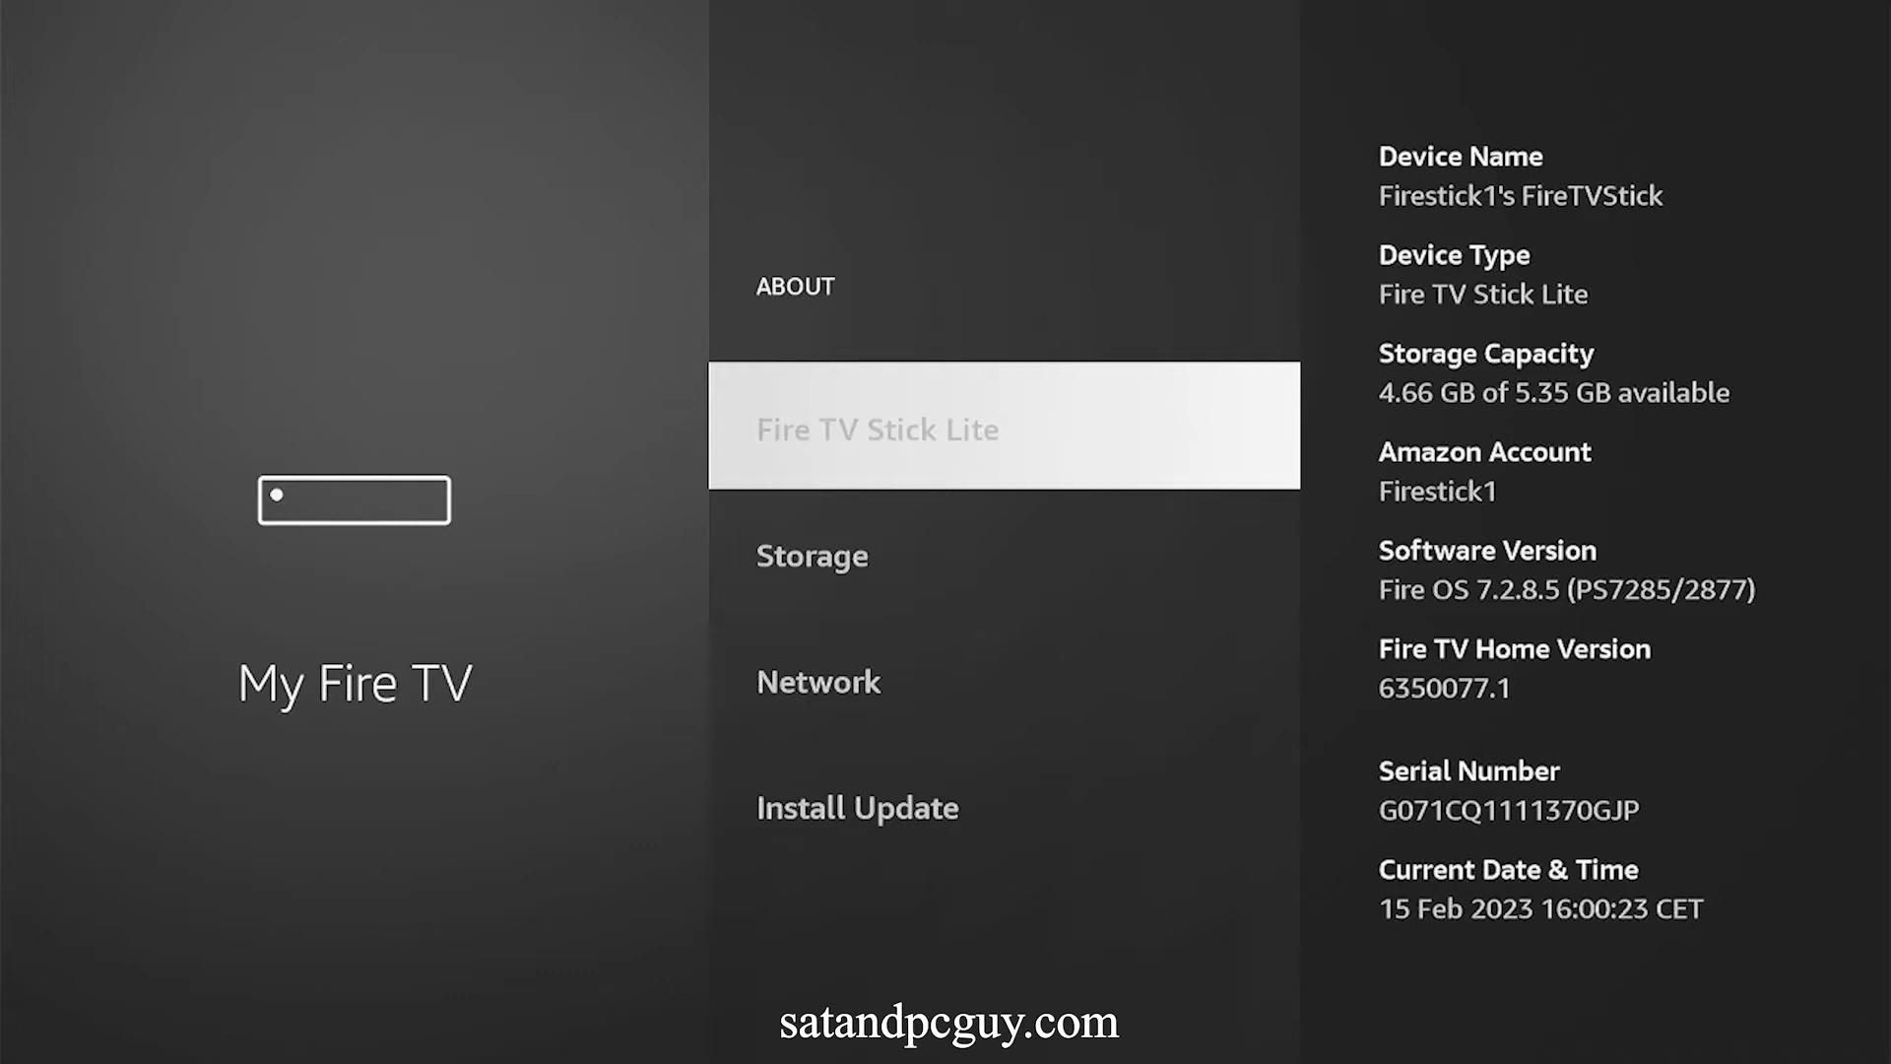
key("Return")
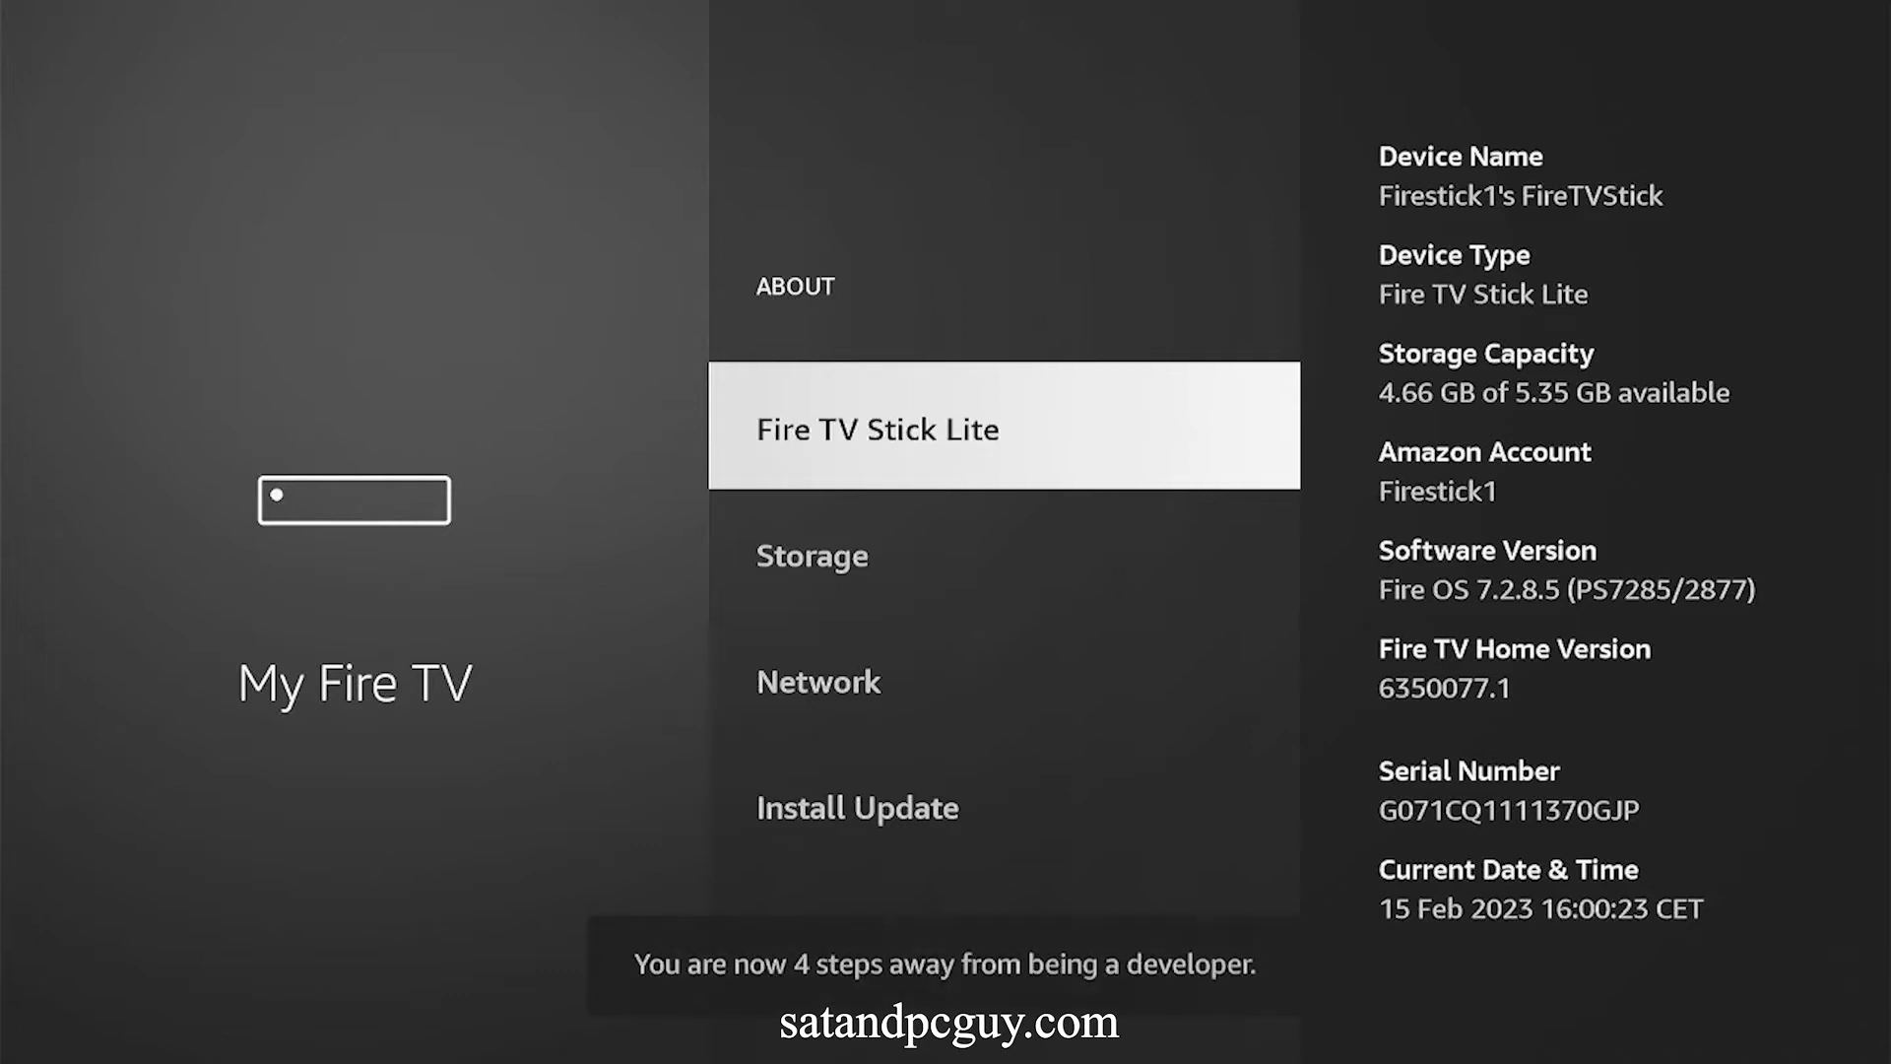
key("Return")
key("Return")
key("Return")
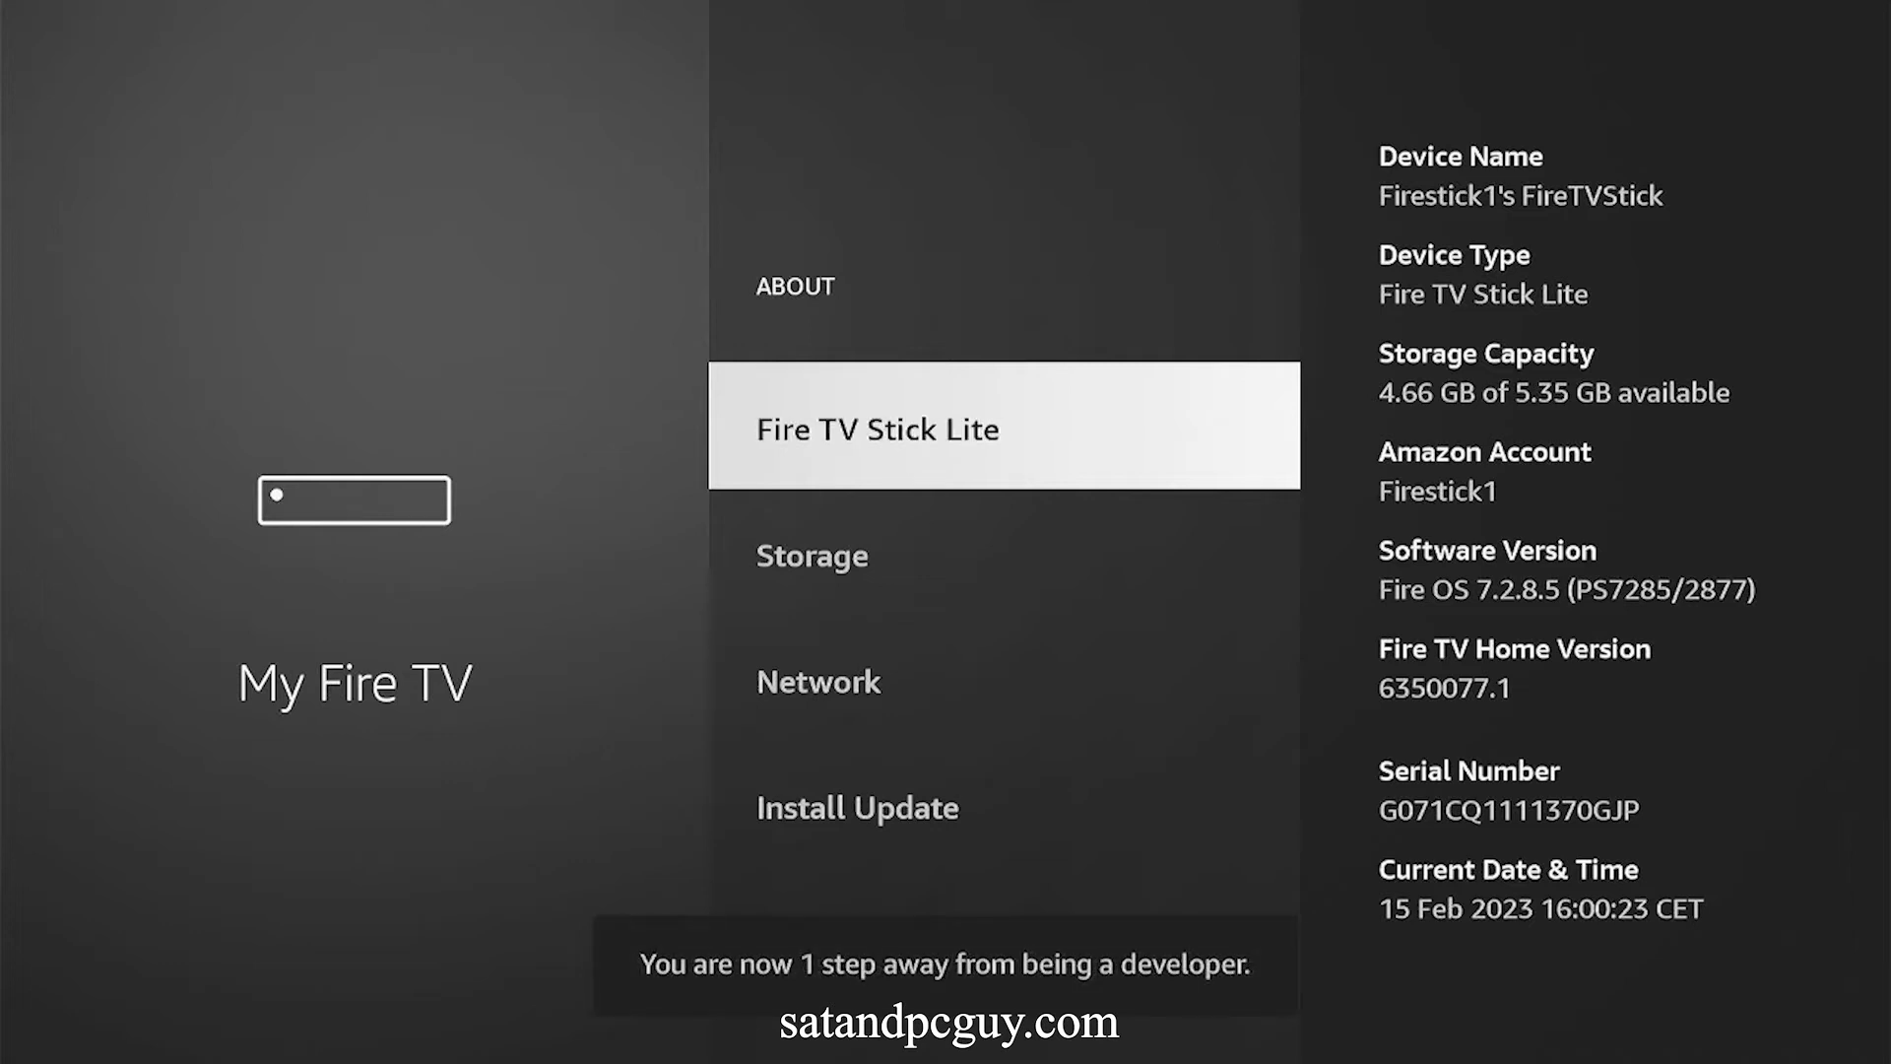
key("Return")
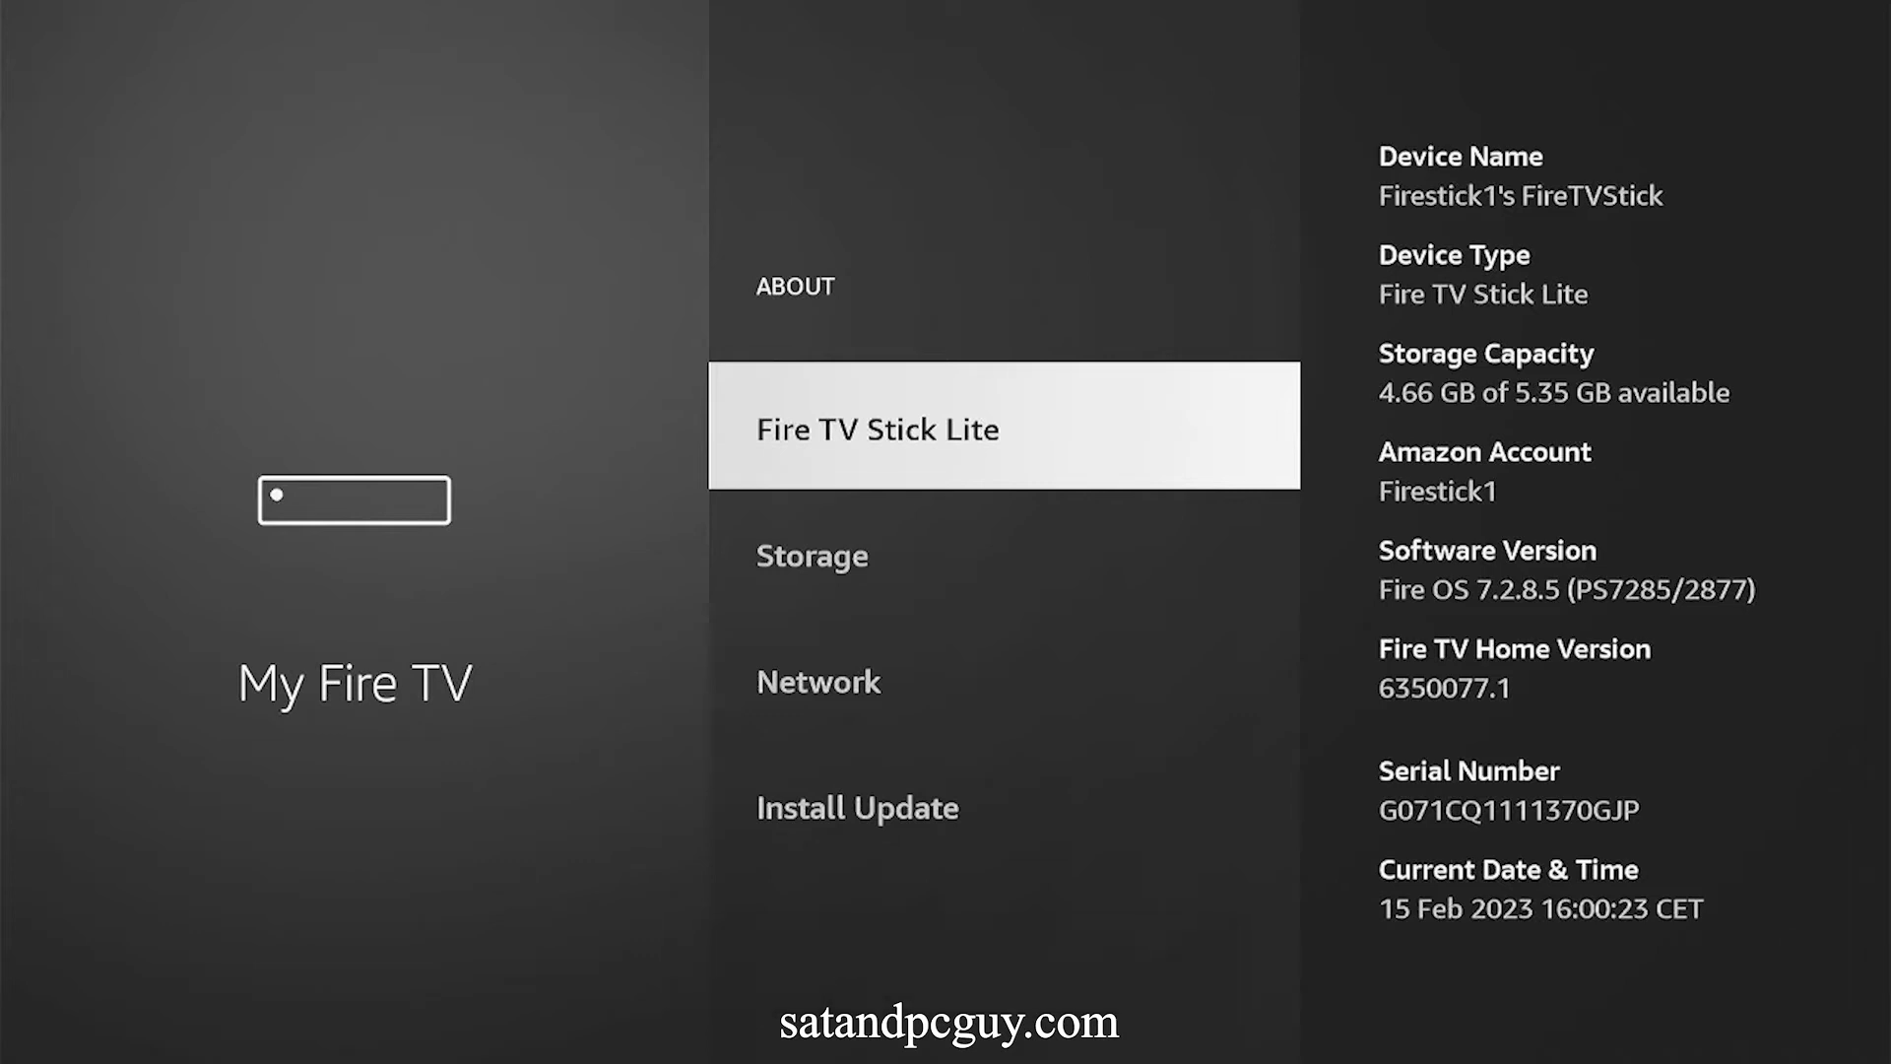
- Toggle Downloader ON under Developer Options > Install unknown apps
key("Escape")
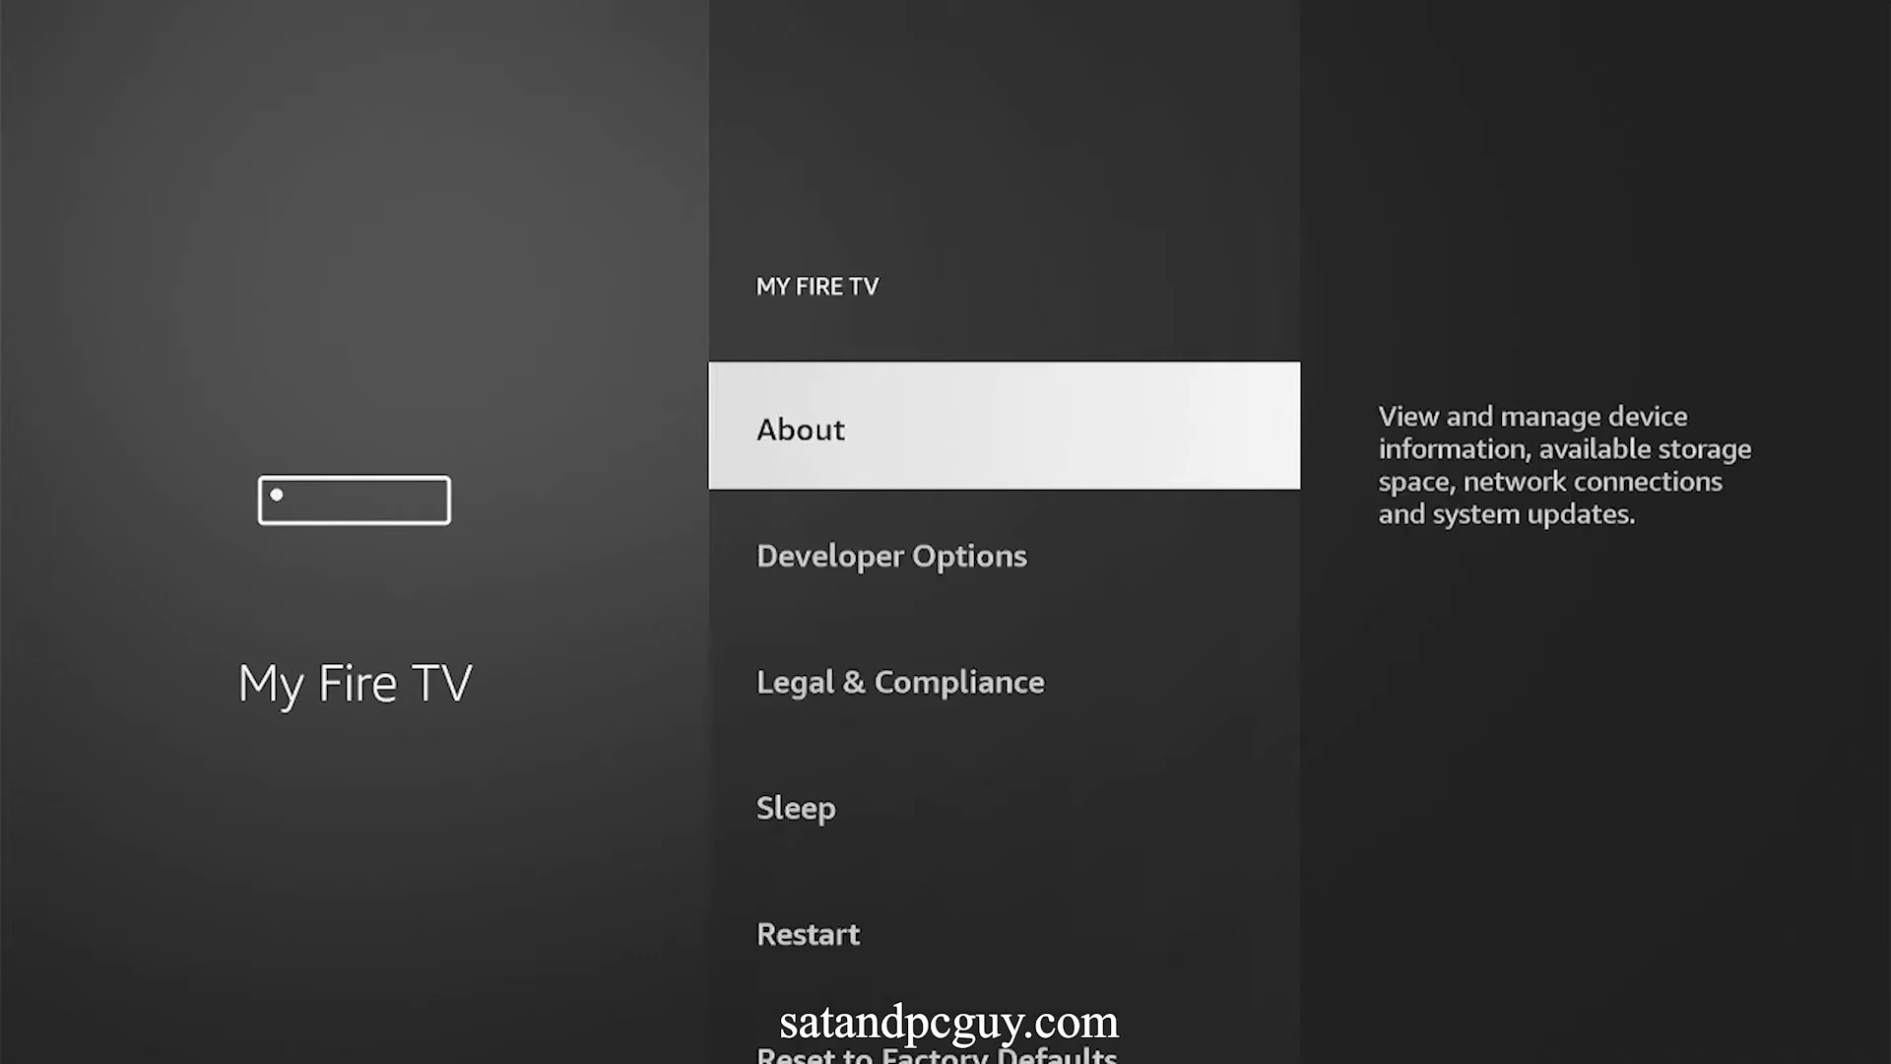
key("Down")
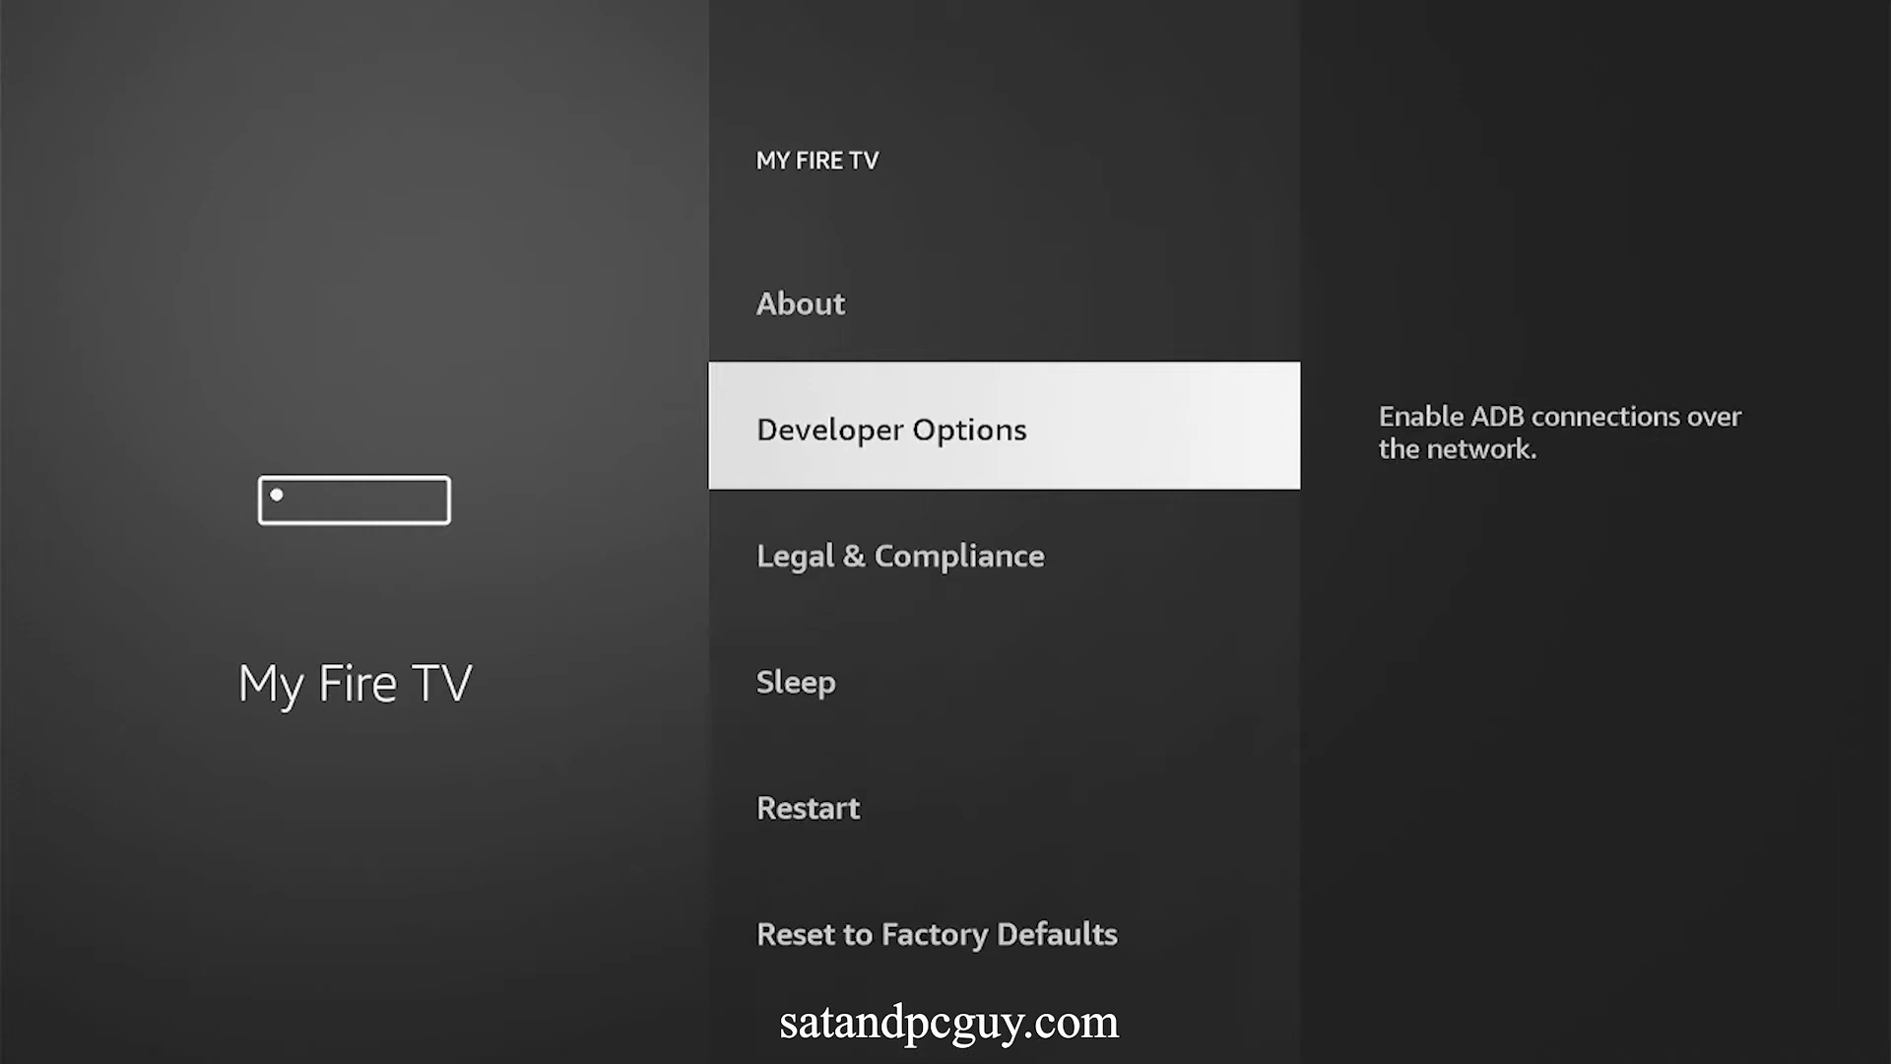
key("Return")
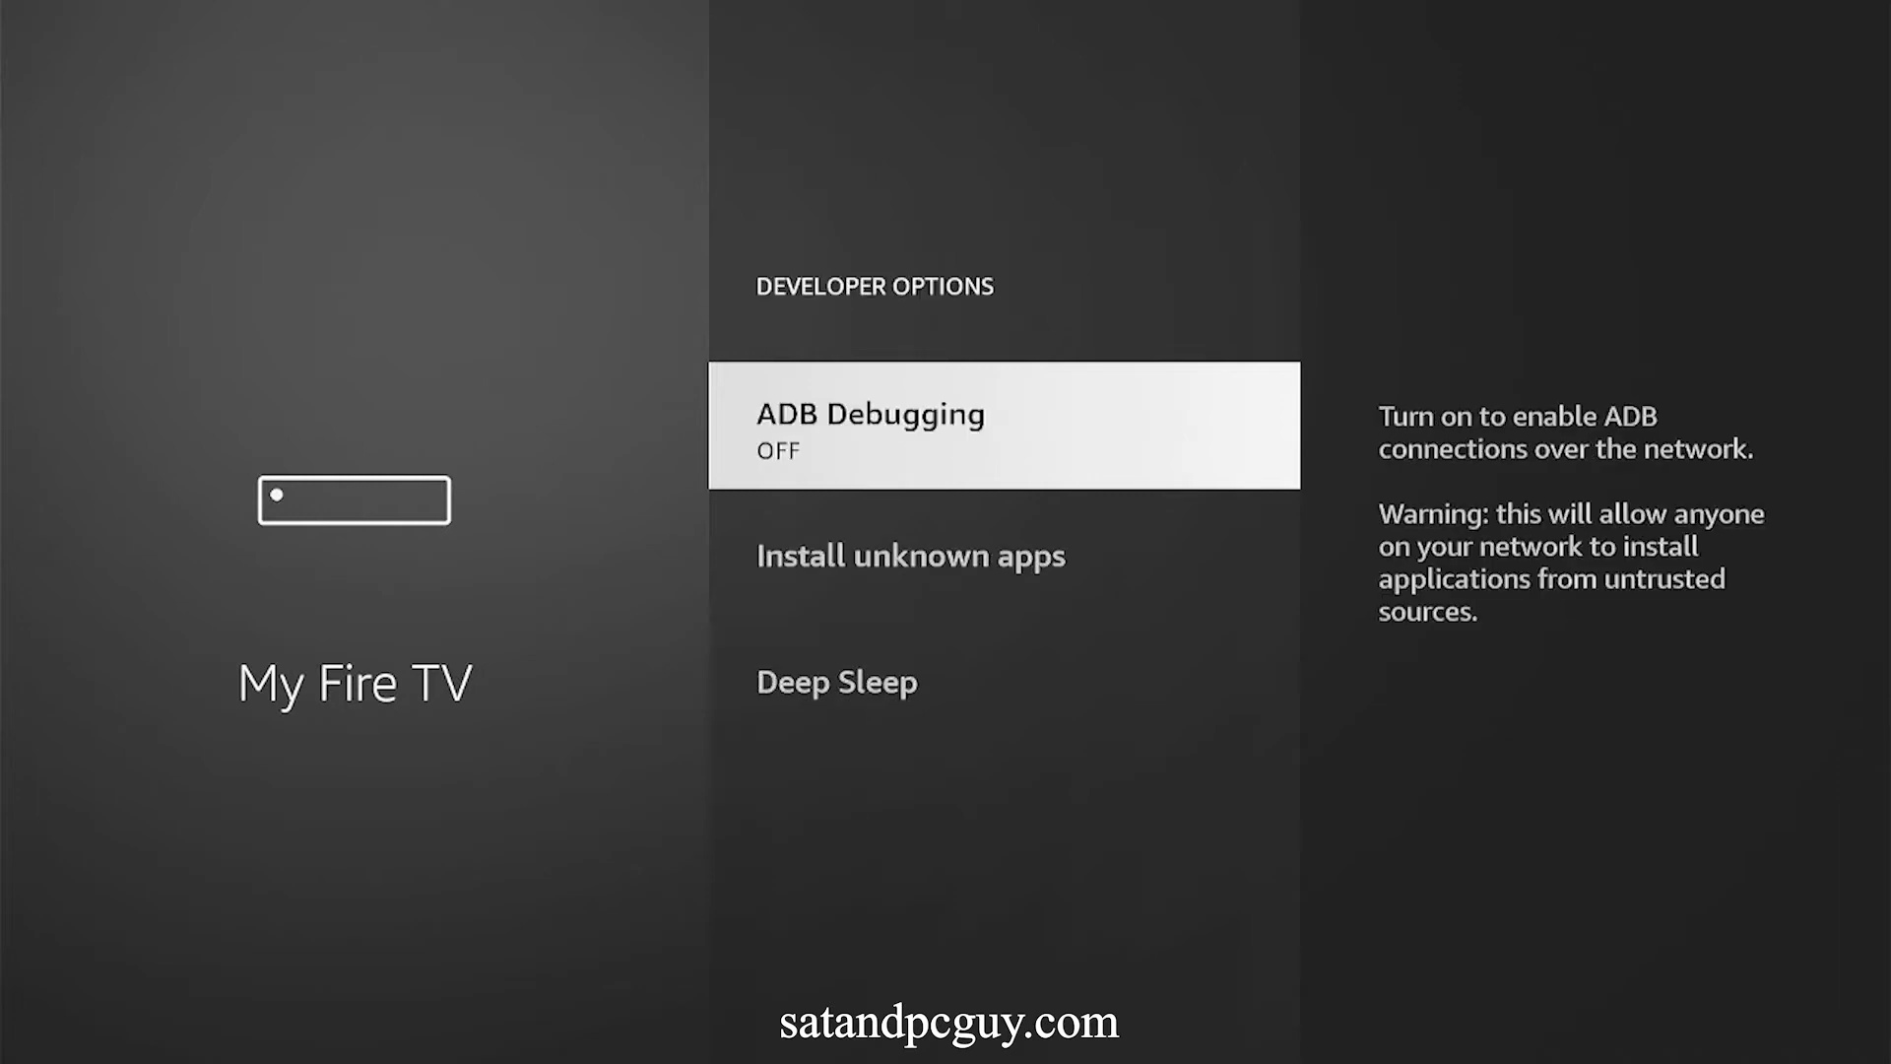
key("Down")
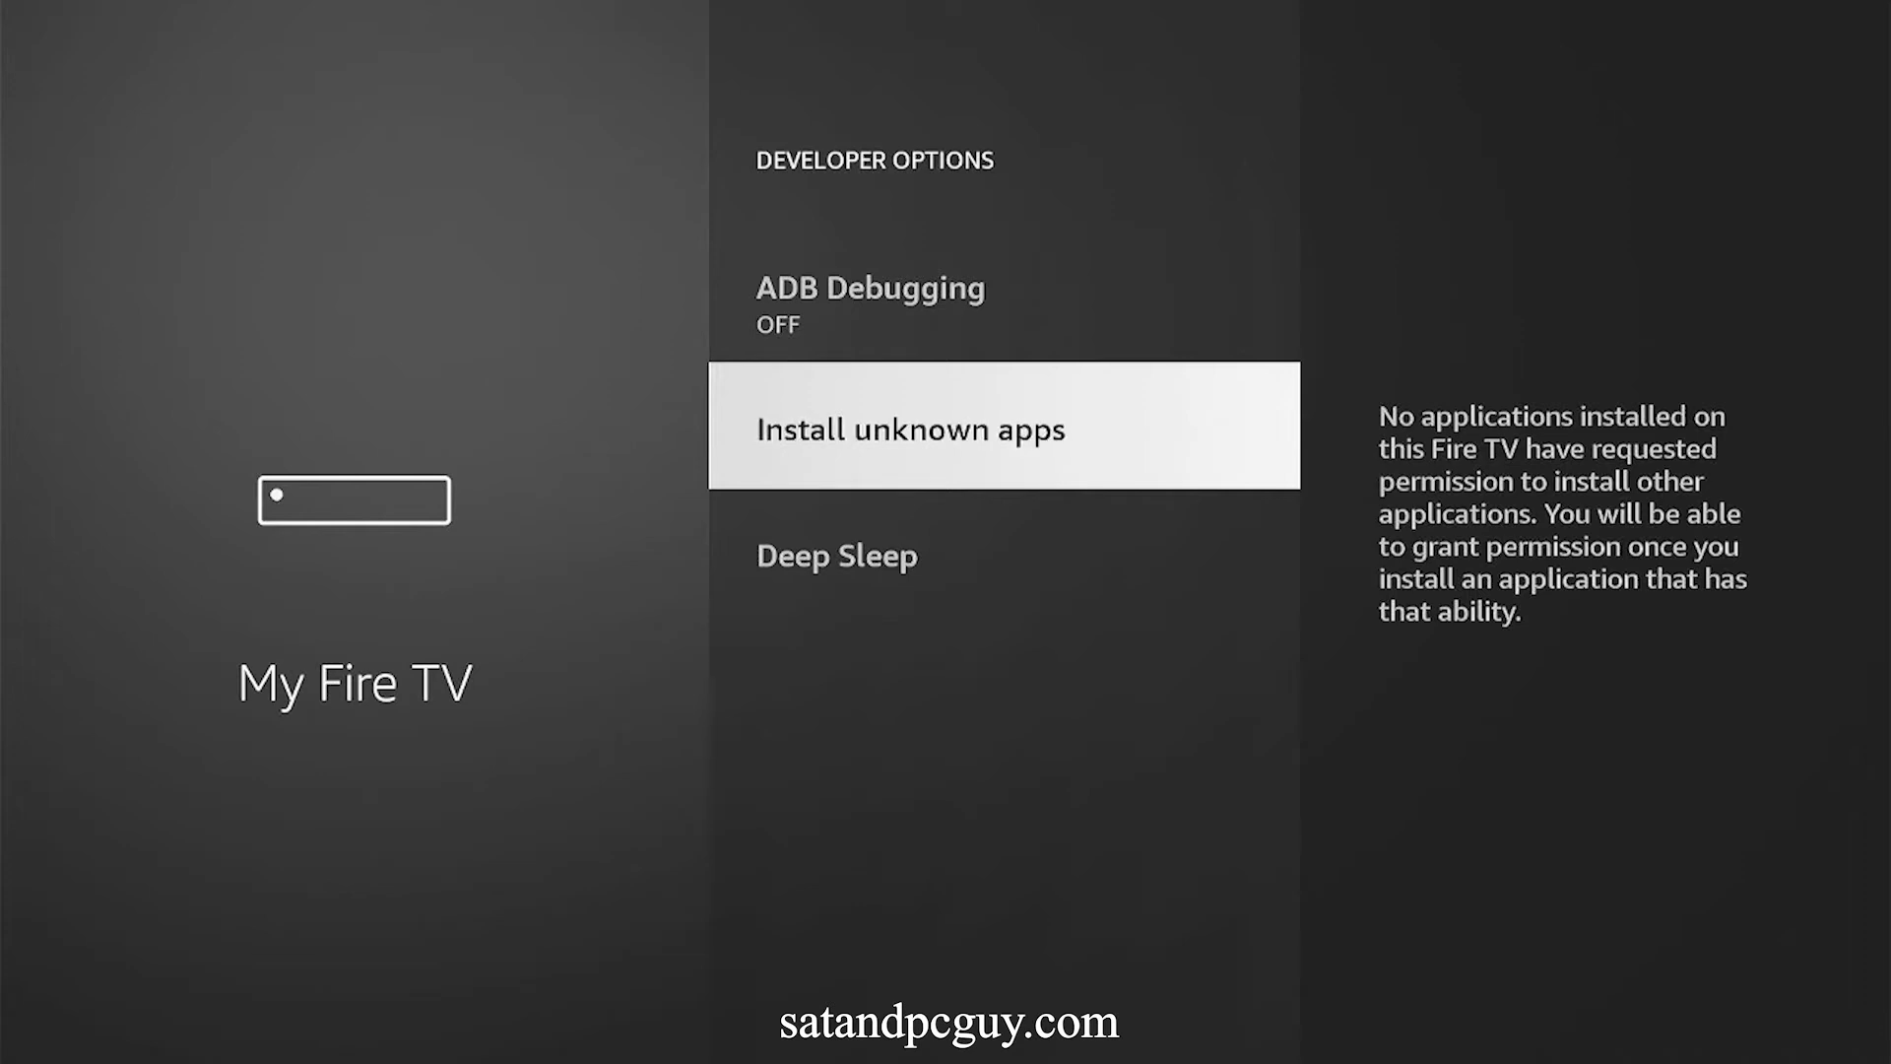
key("Return")
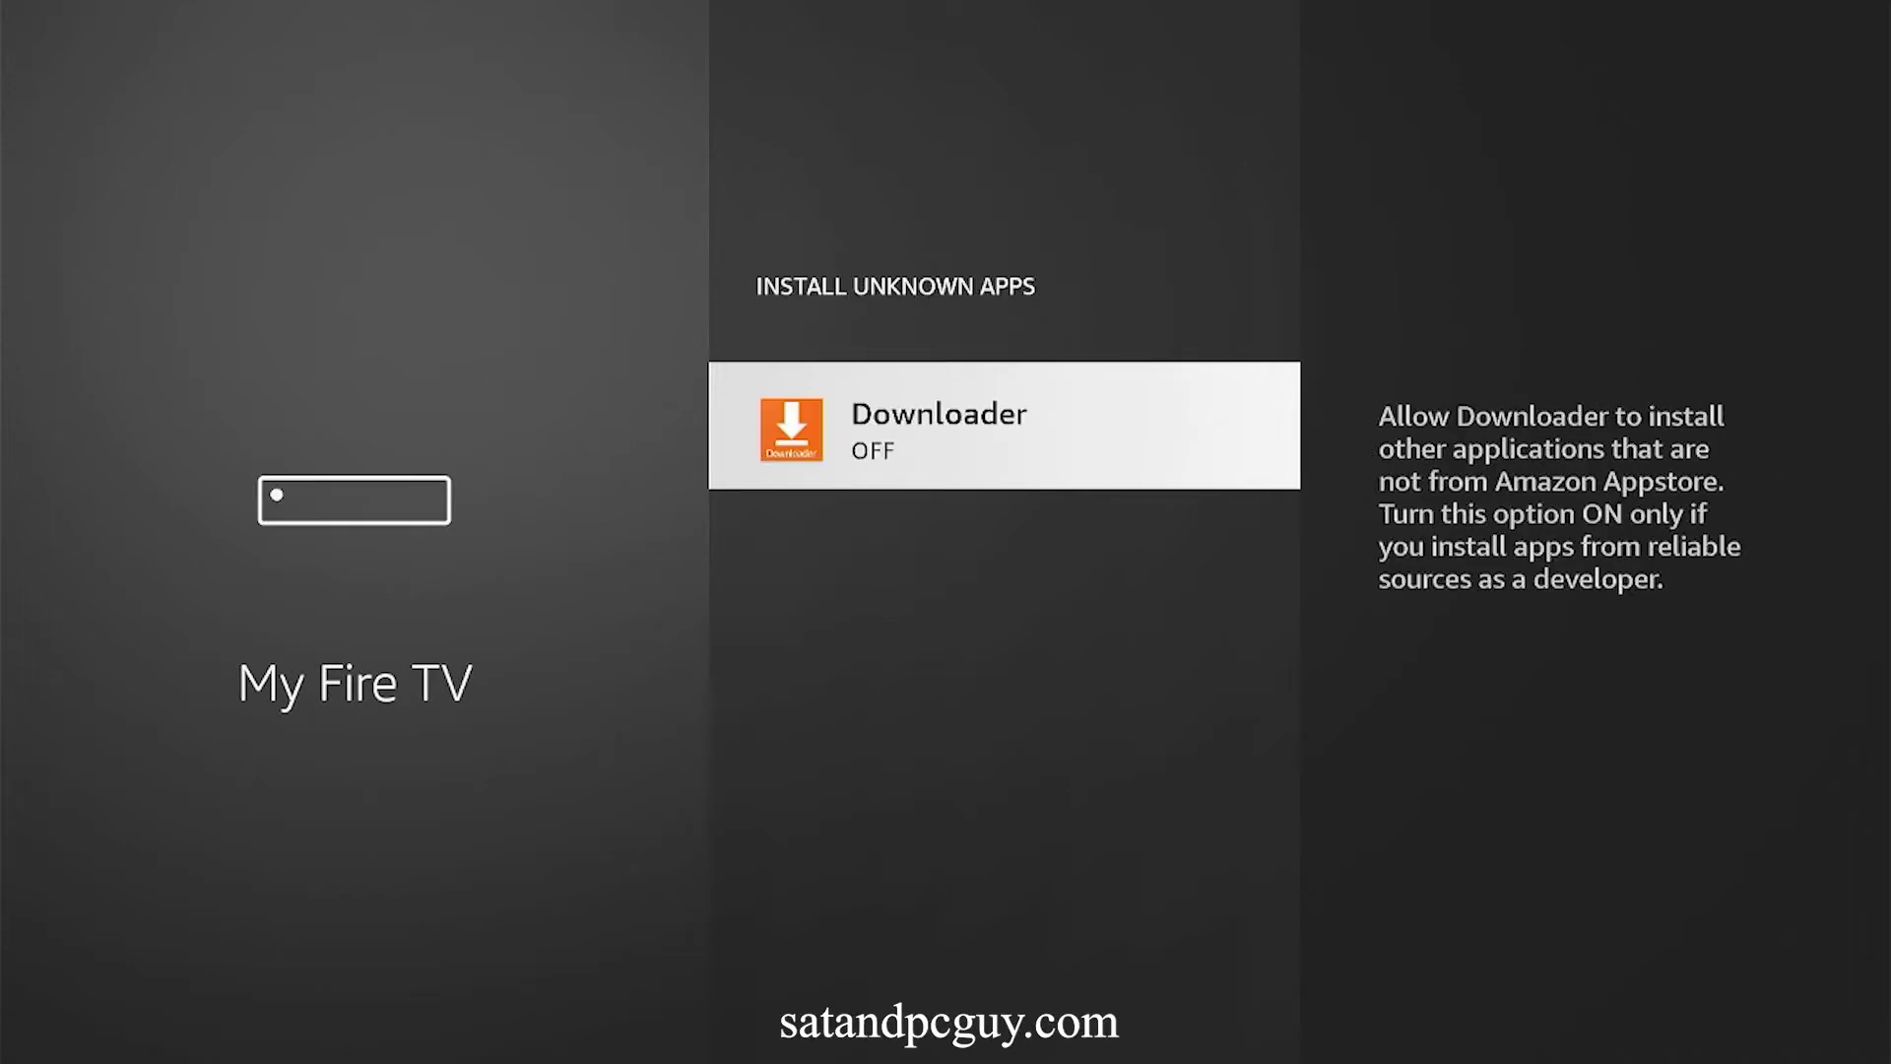
key("Return")
- Launch Downloader from the recent apps row on the home screen
key("Home")
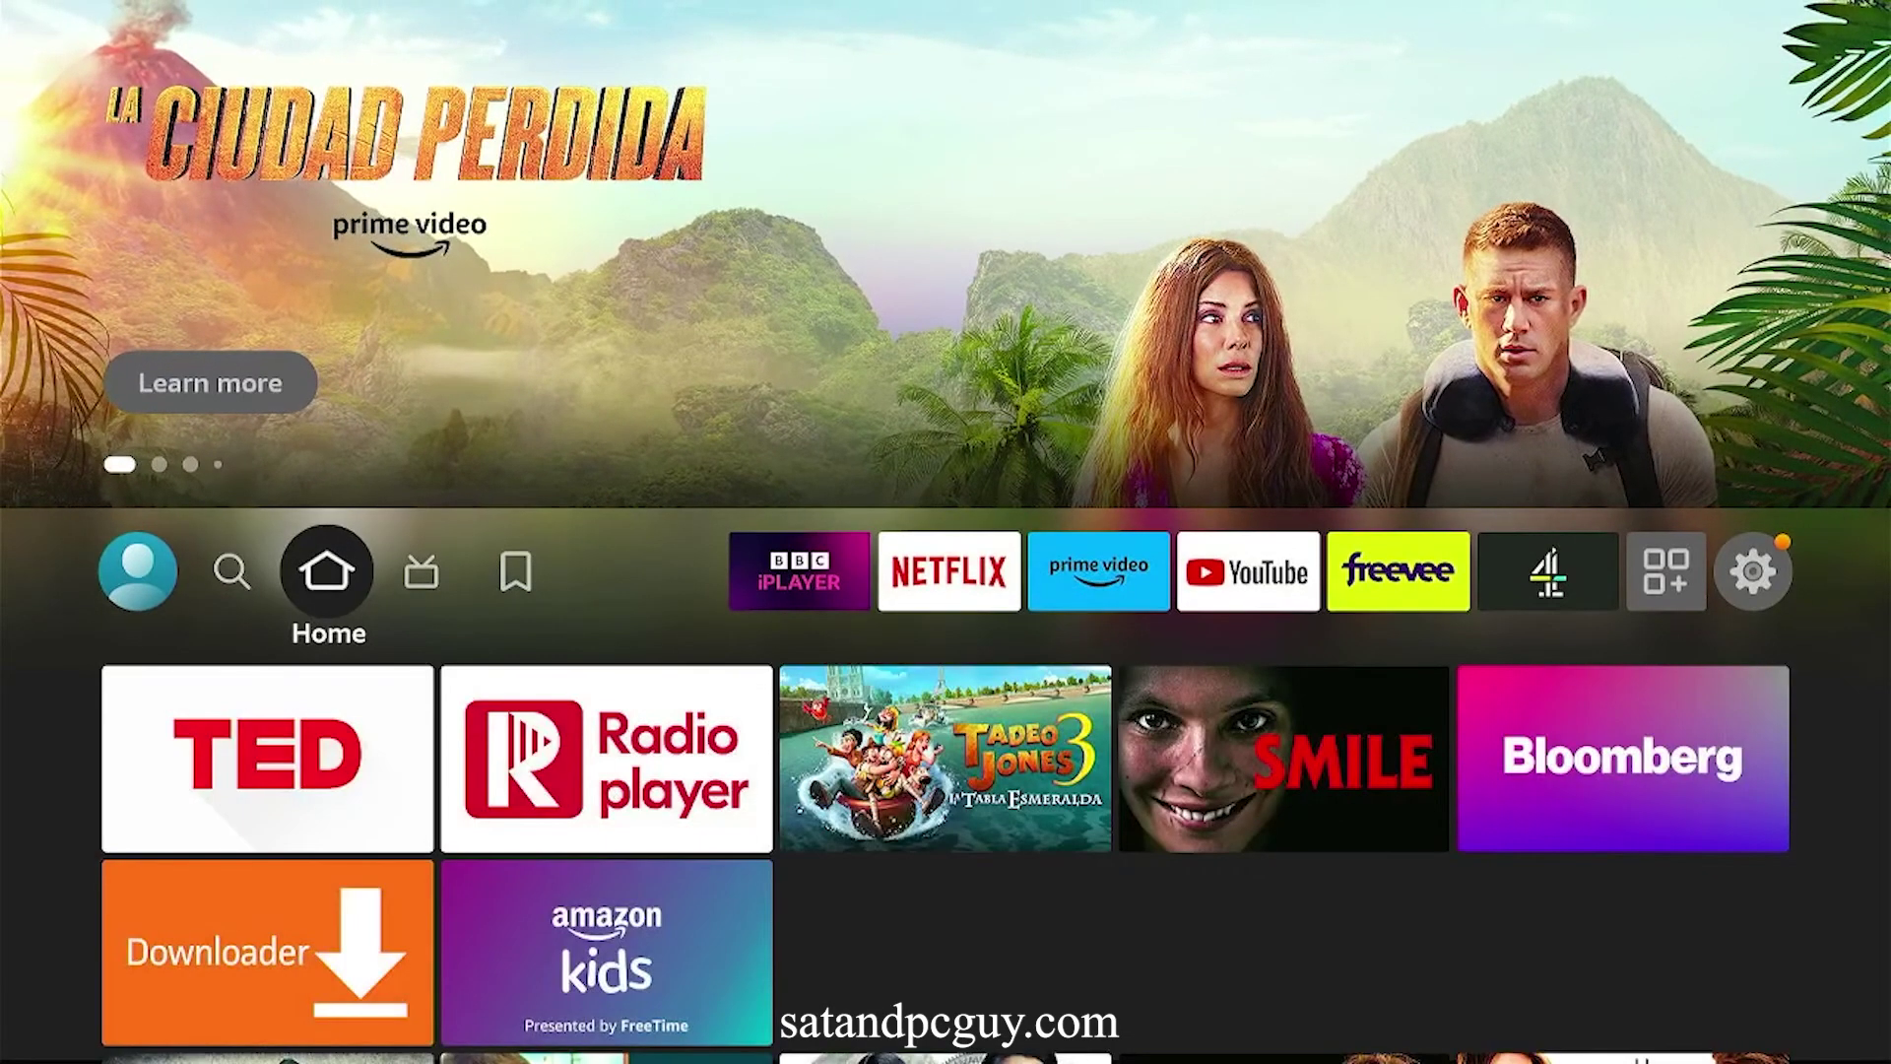
key("Down")
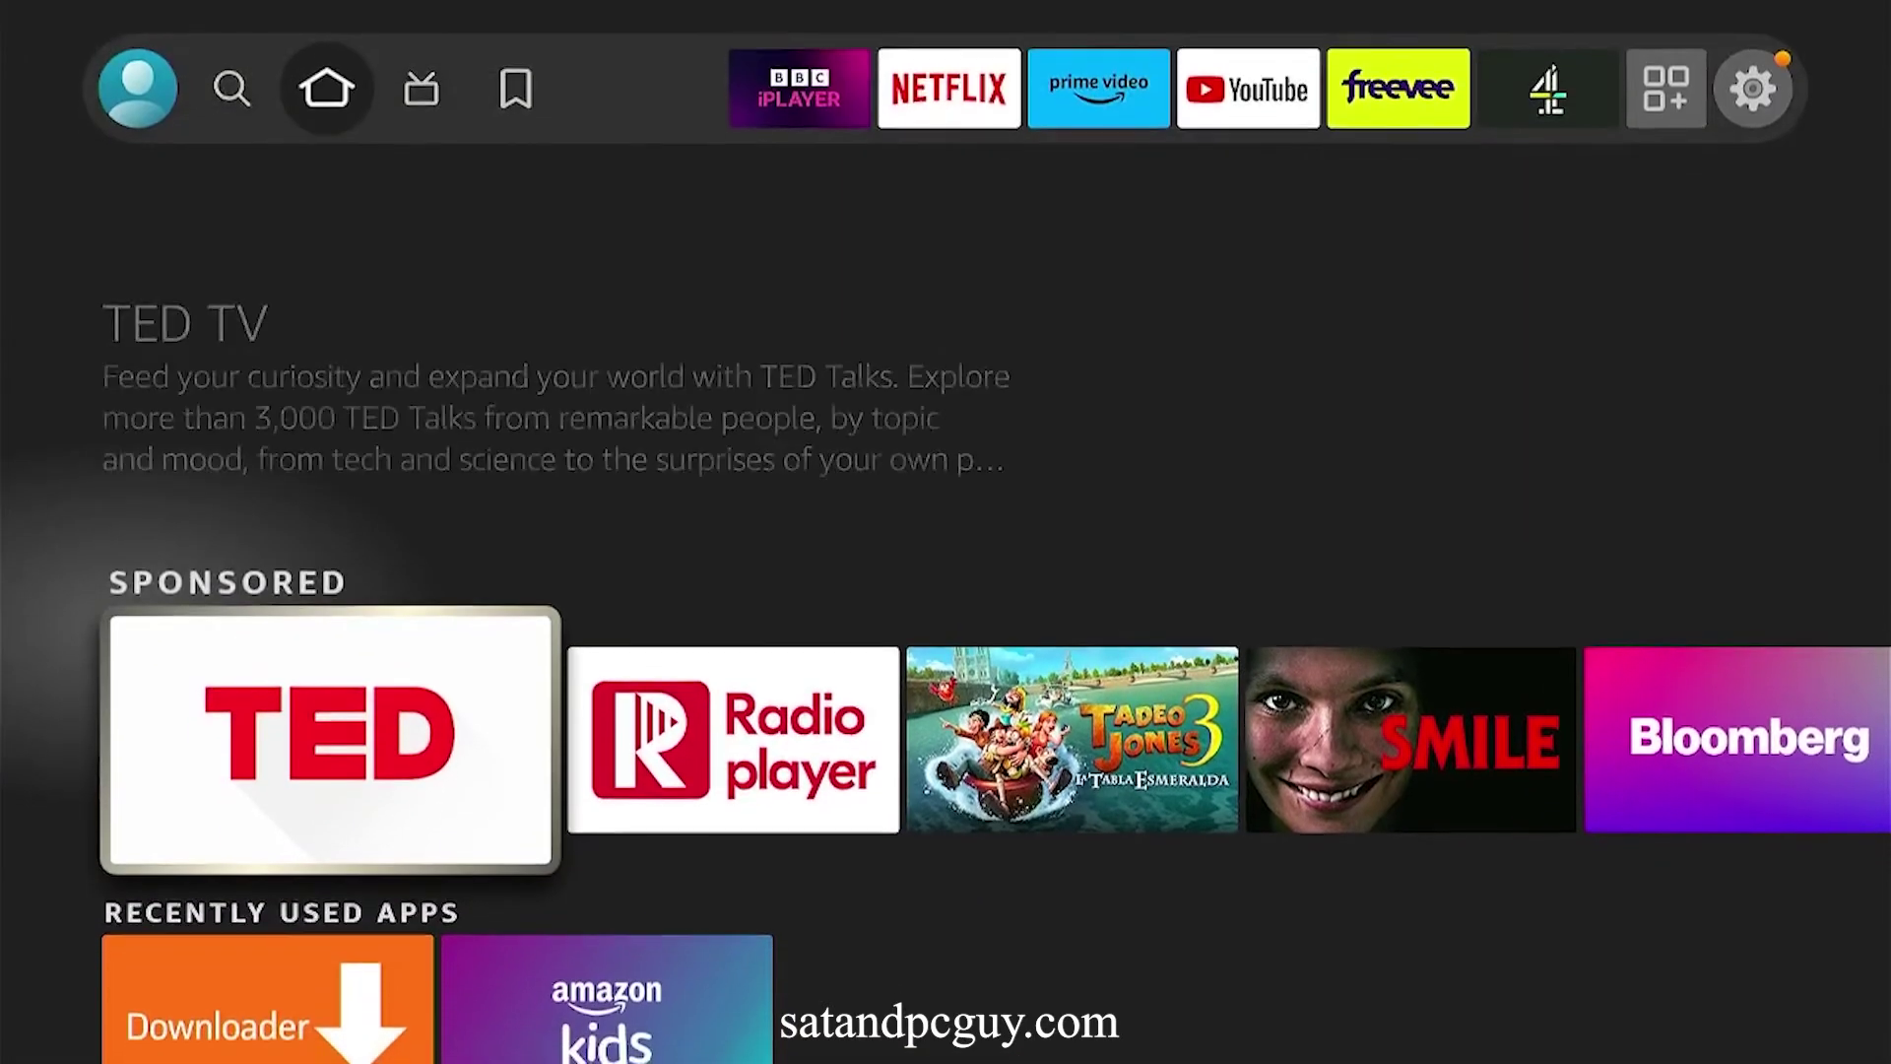
key("Down")
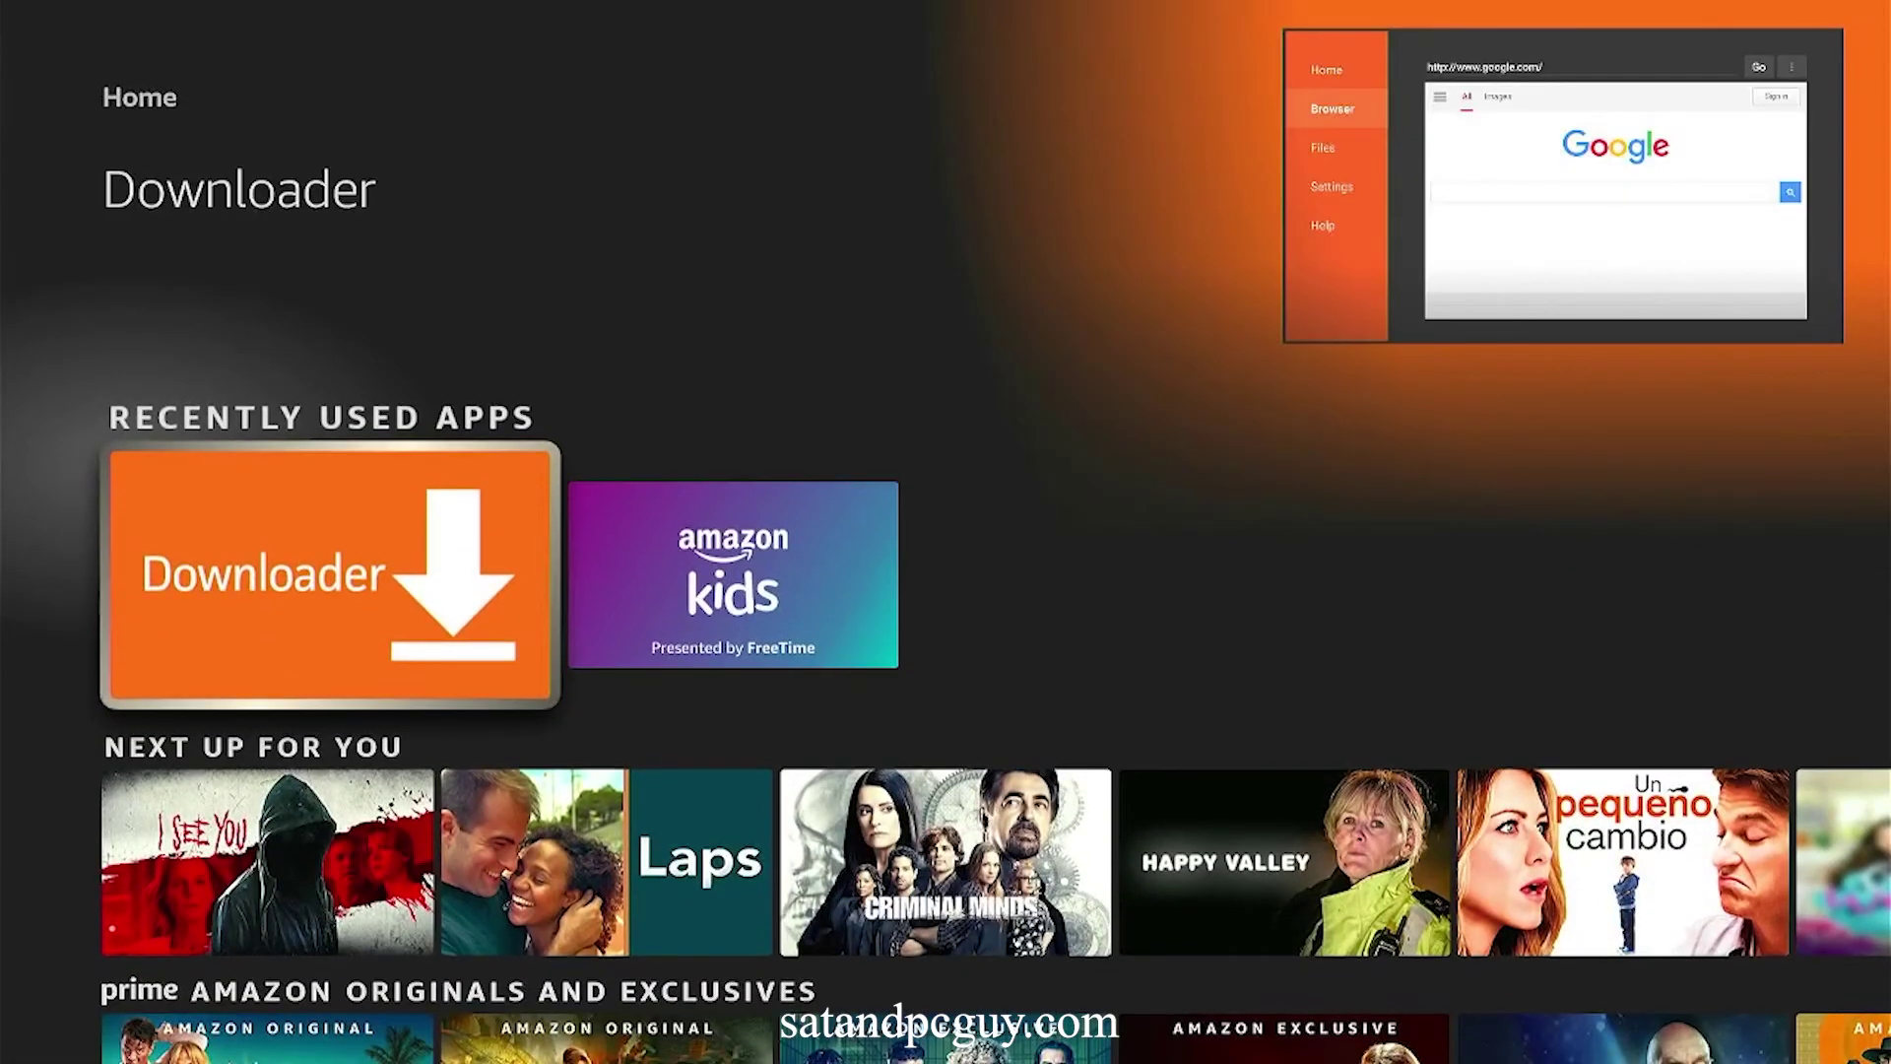
key("Return")
- Enter shortcode 397829 in Downloader's URL box and submit it with Go
key("Up")
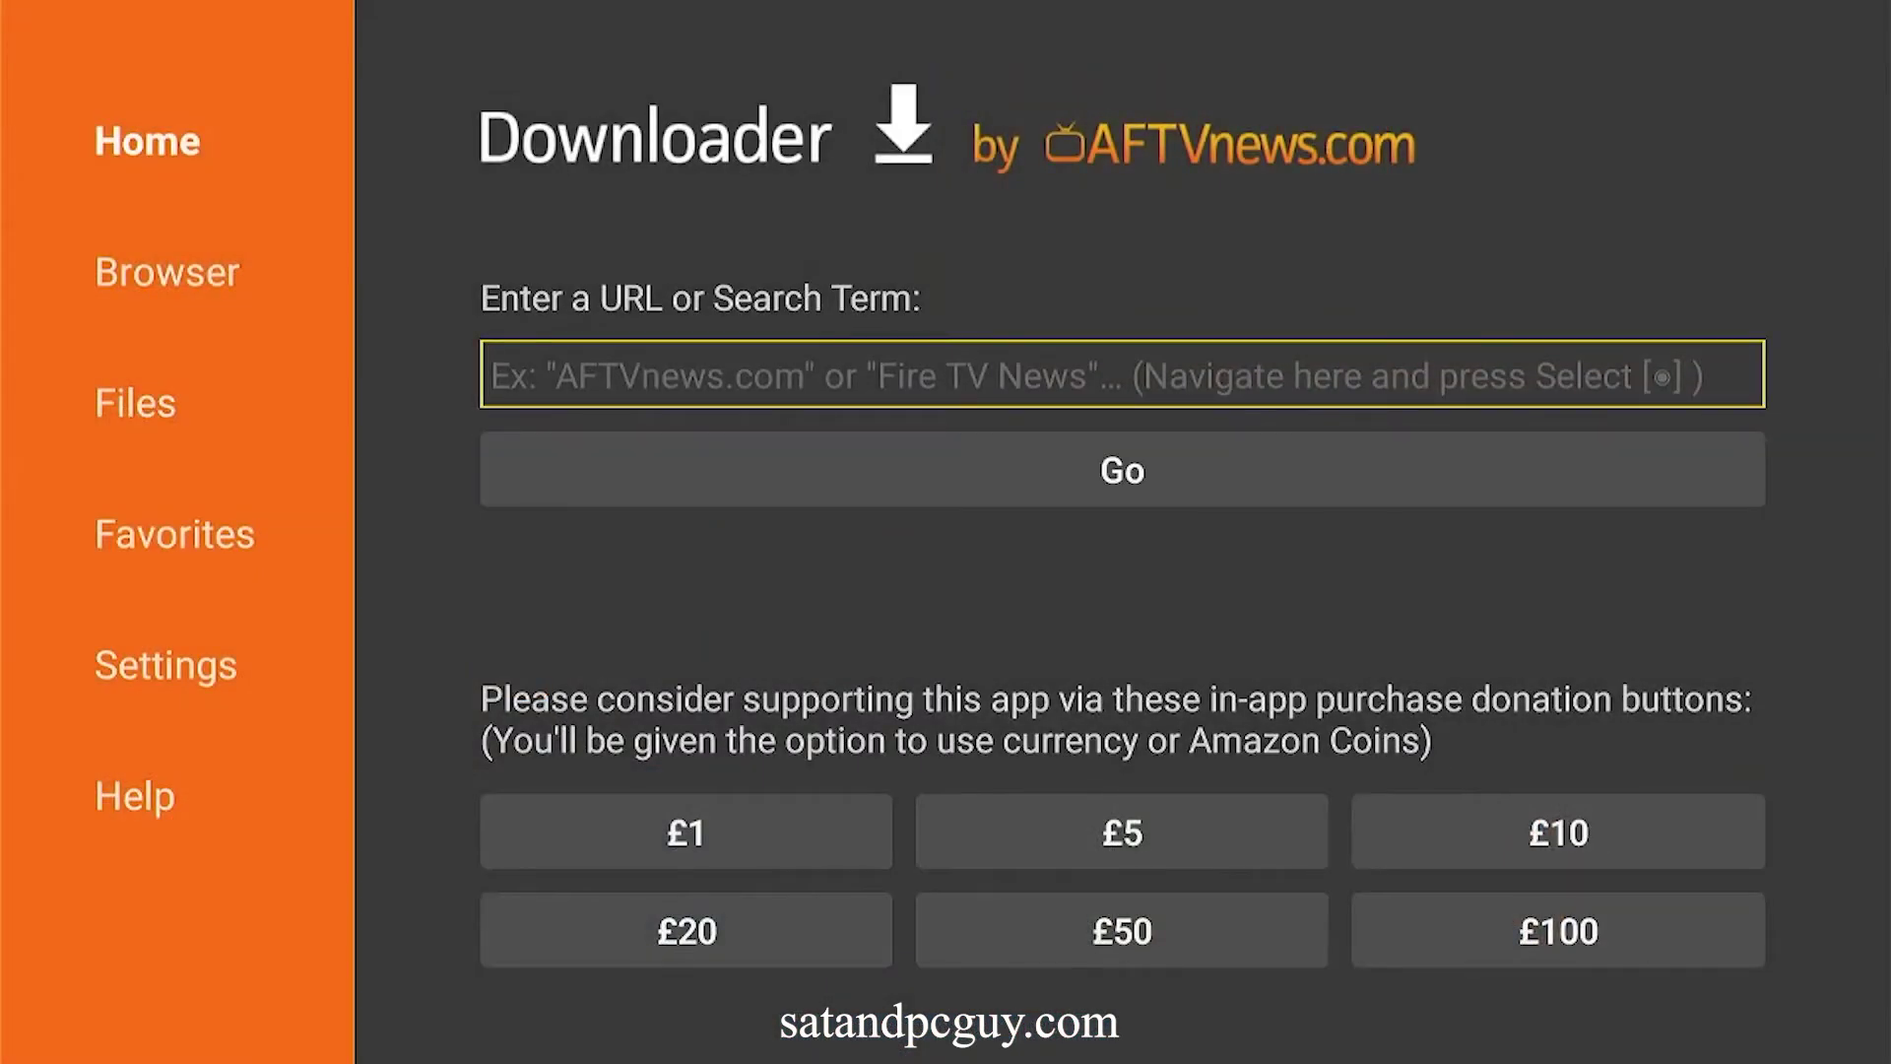
key("Return")
key("Up")
key("Right")
key("Right")
key("Return")
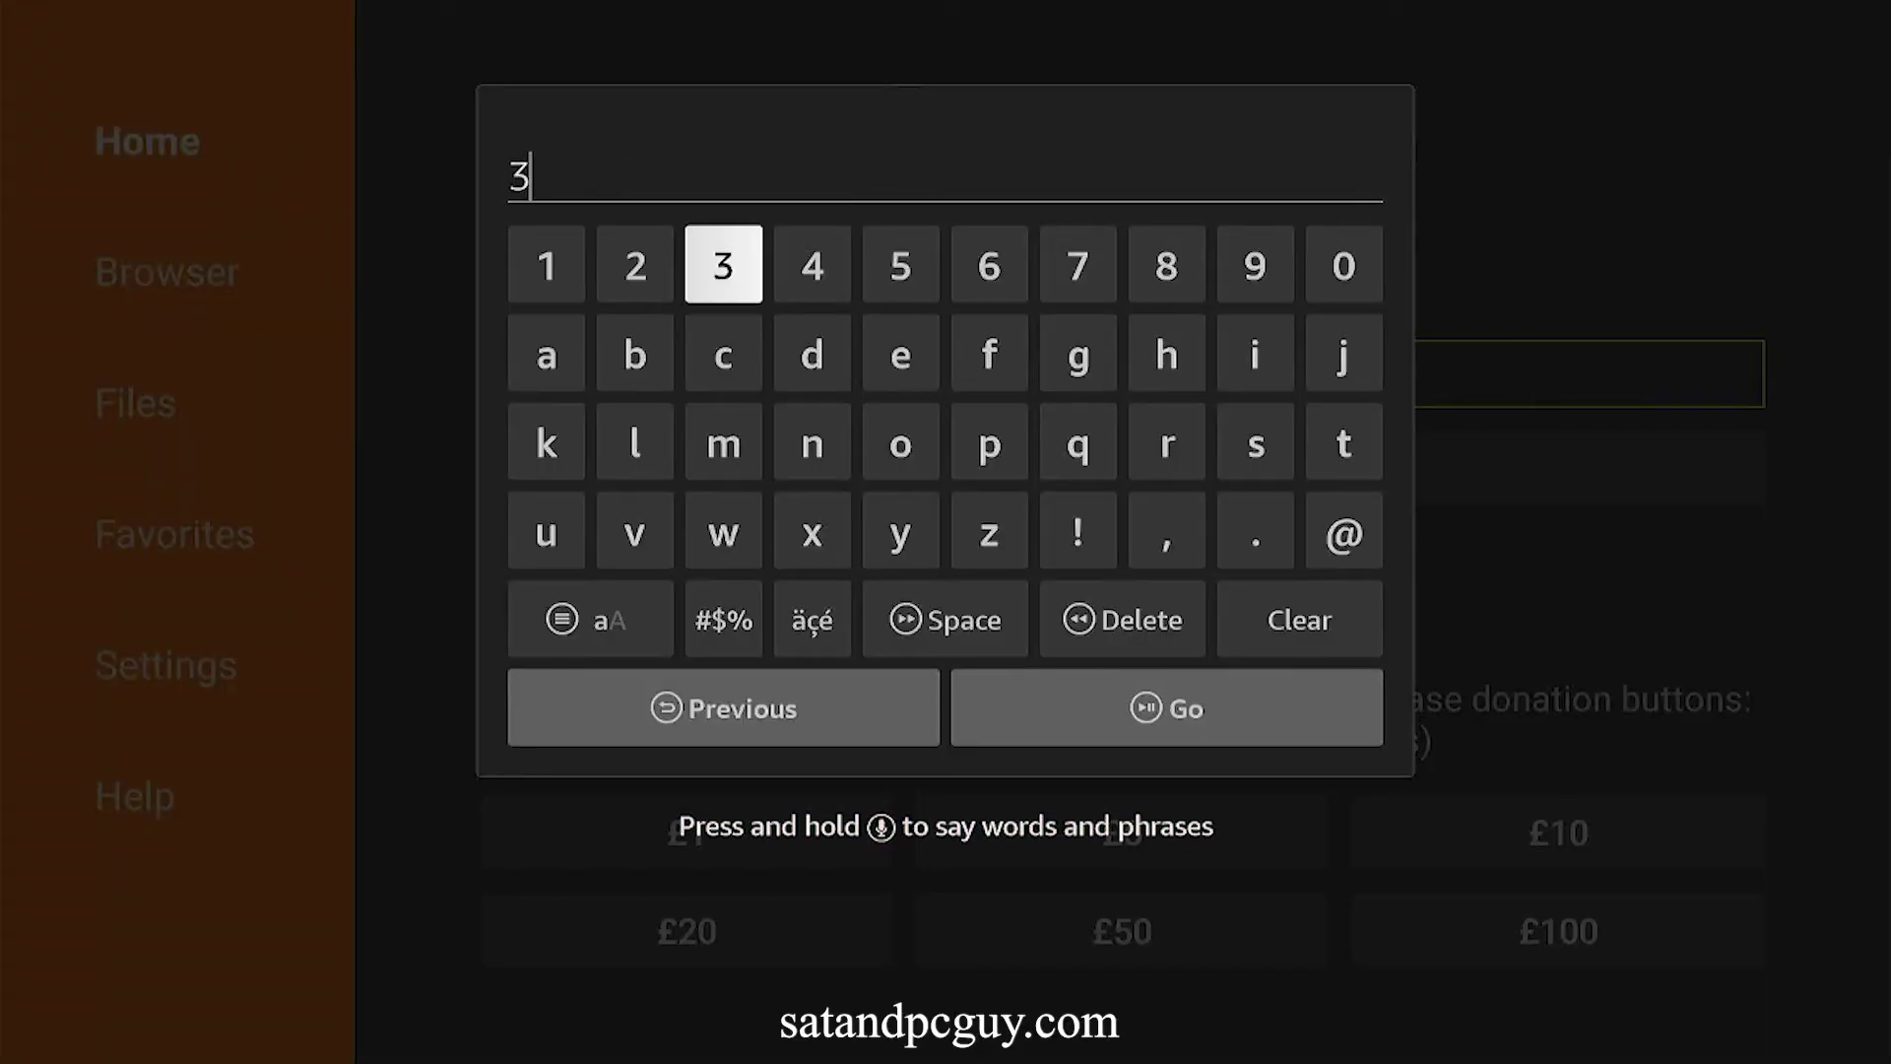
key("Right")
key("Right")
key("Right")
key("Right")
key("Right")
key("Right")
key("Return")
key("Left")
key("Left")
key("Return")
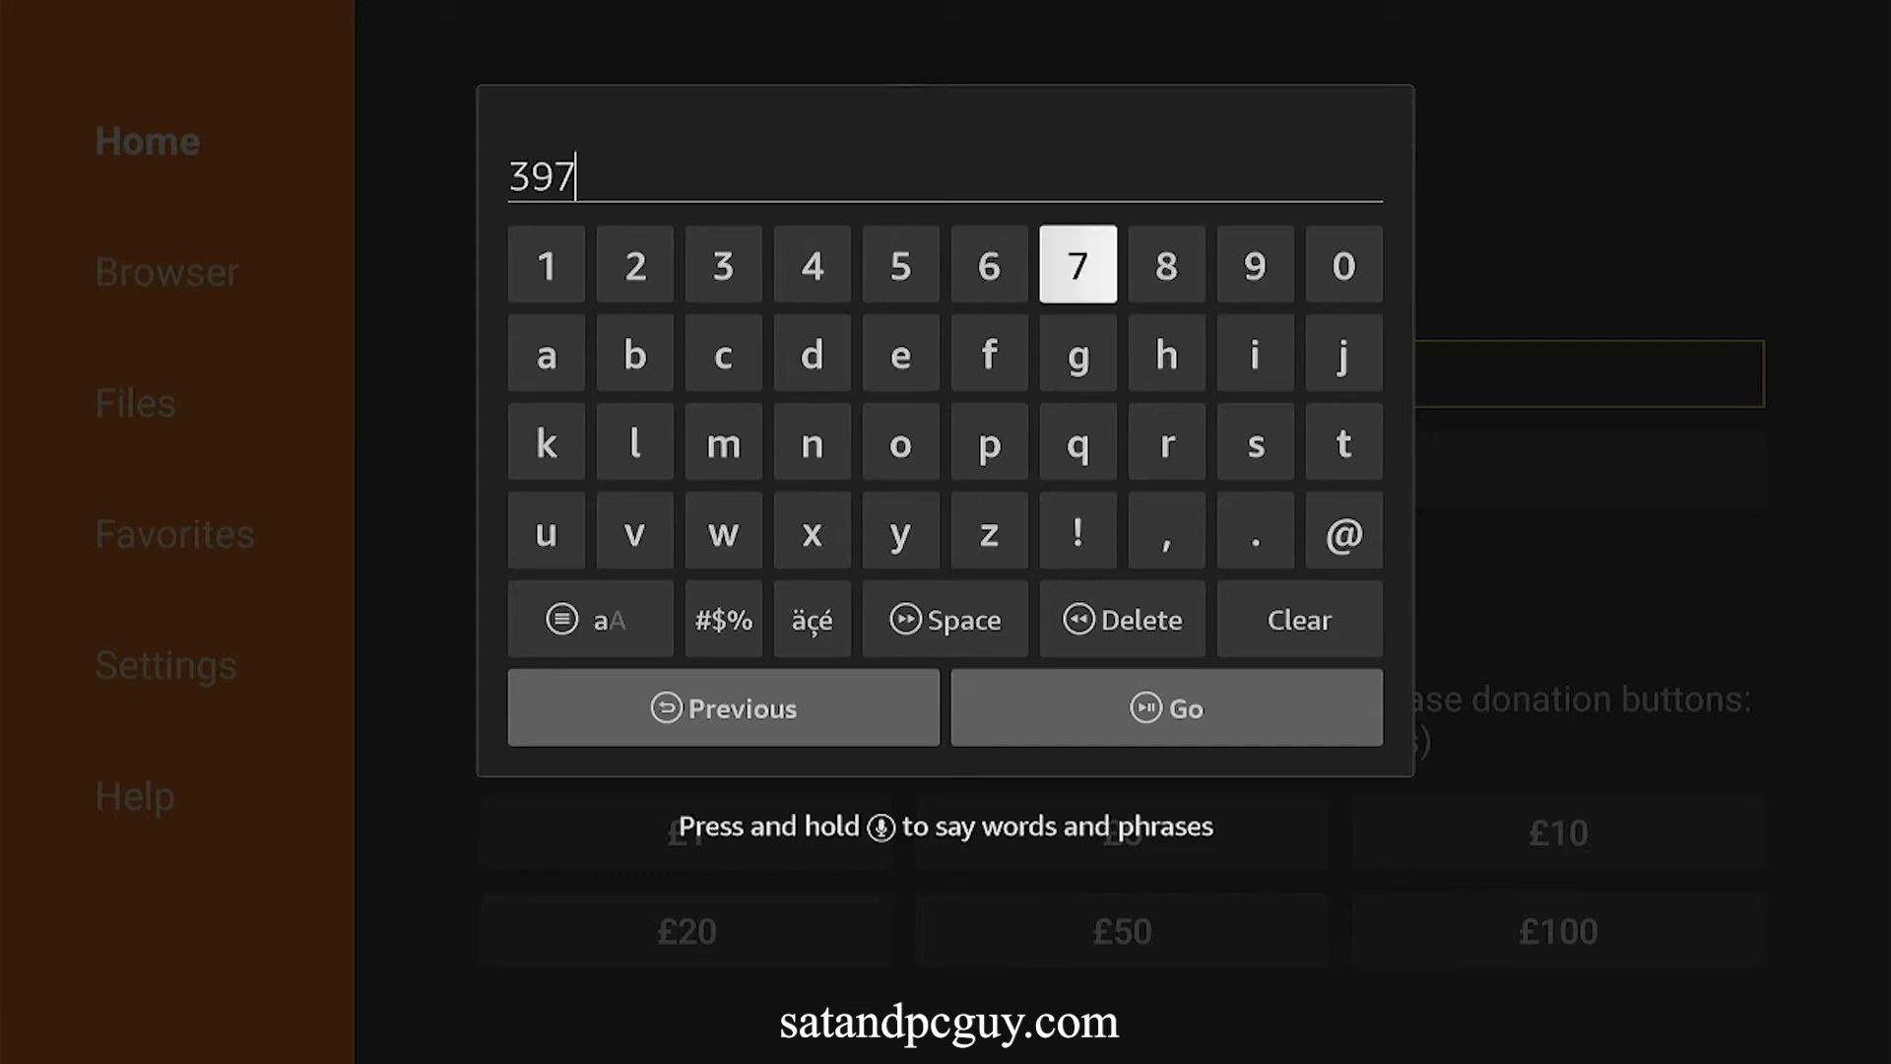
key("Right")
key("Return")
key("Left")
key("Left")
key("Left")
key("Left")
key("Left")
key("Left")
key("Return")
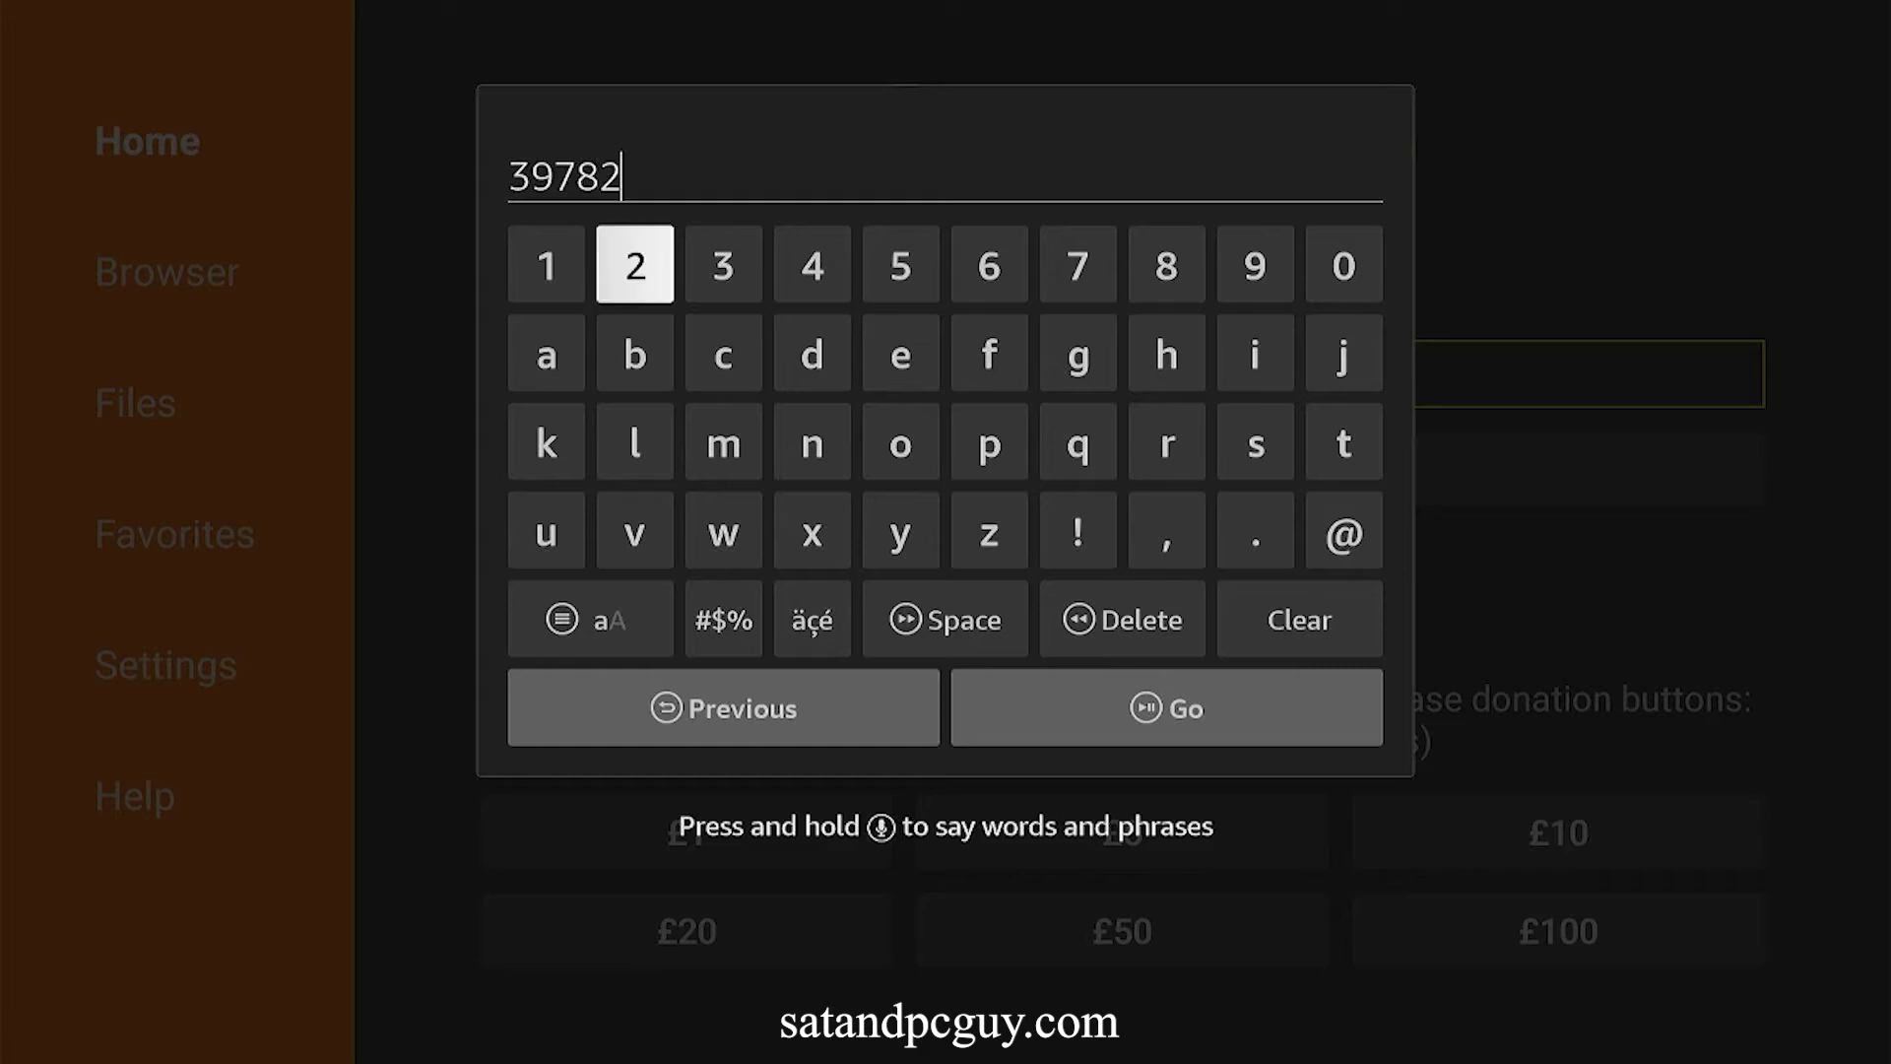
key("Left")
key("Left")
key("Left")
key("Return")
key("Down")
key("Down")
key("Down")
key("Down")
key("Down")
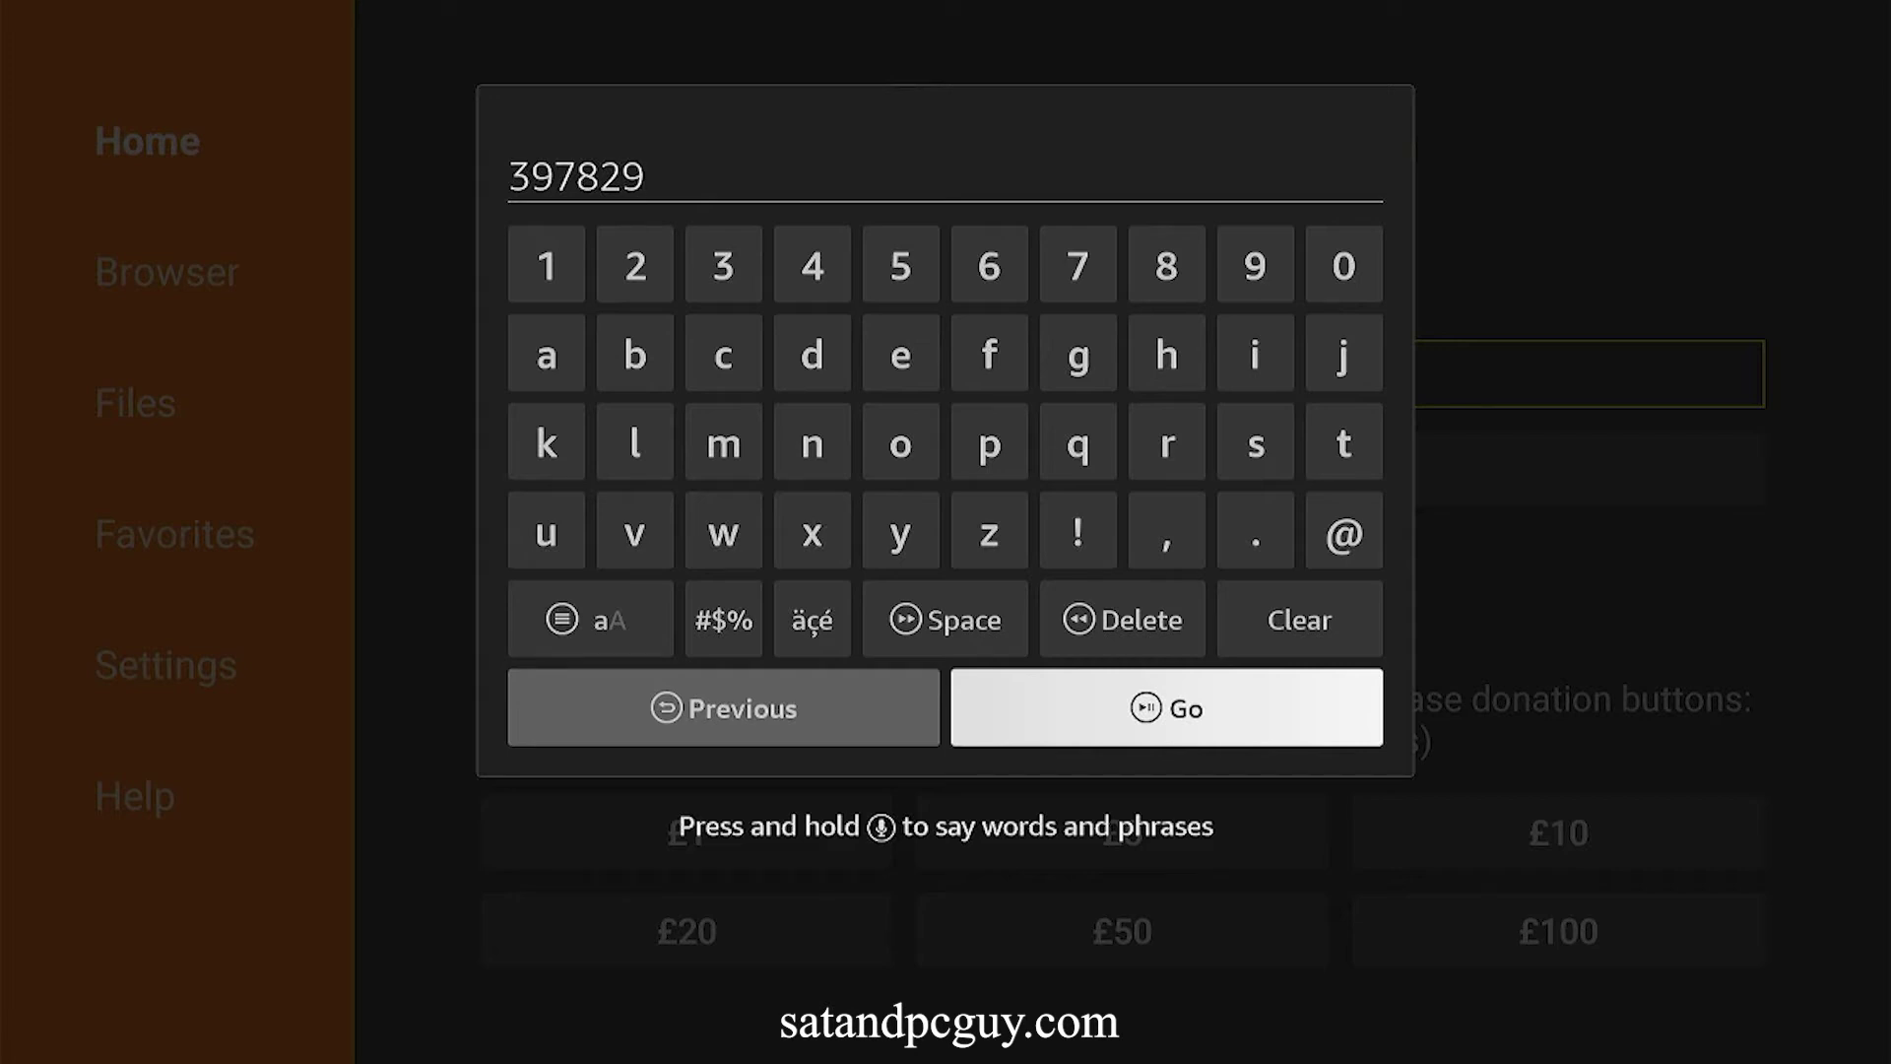
key("Return")
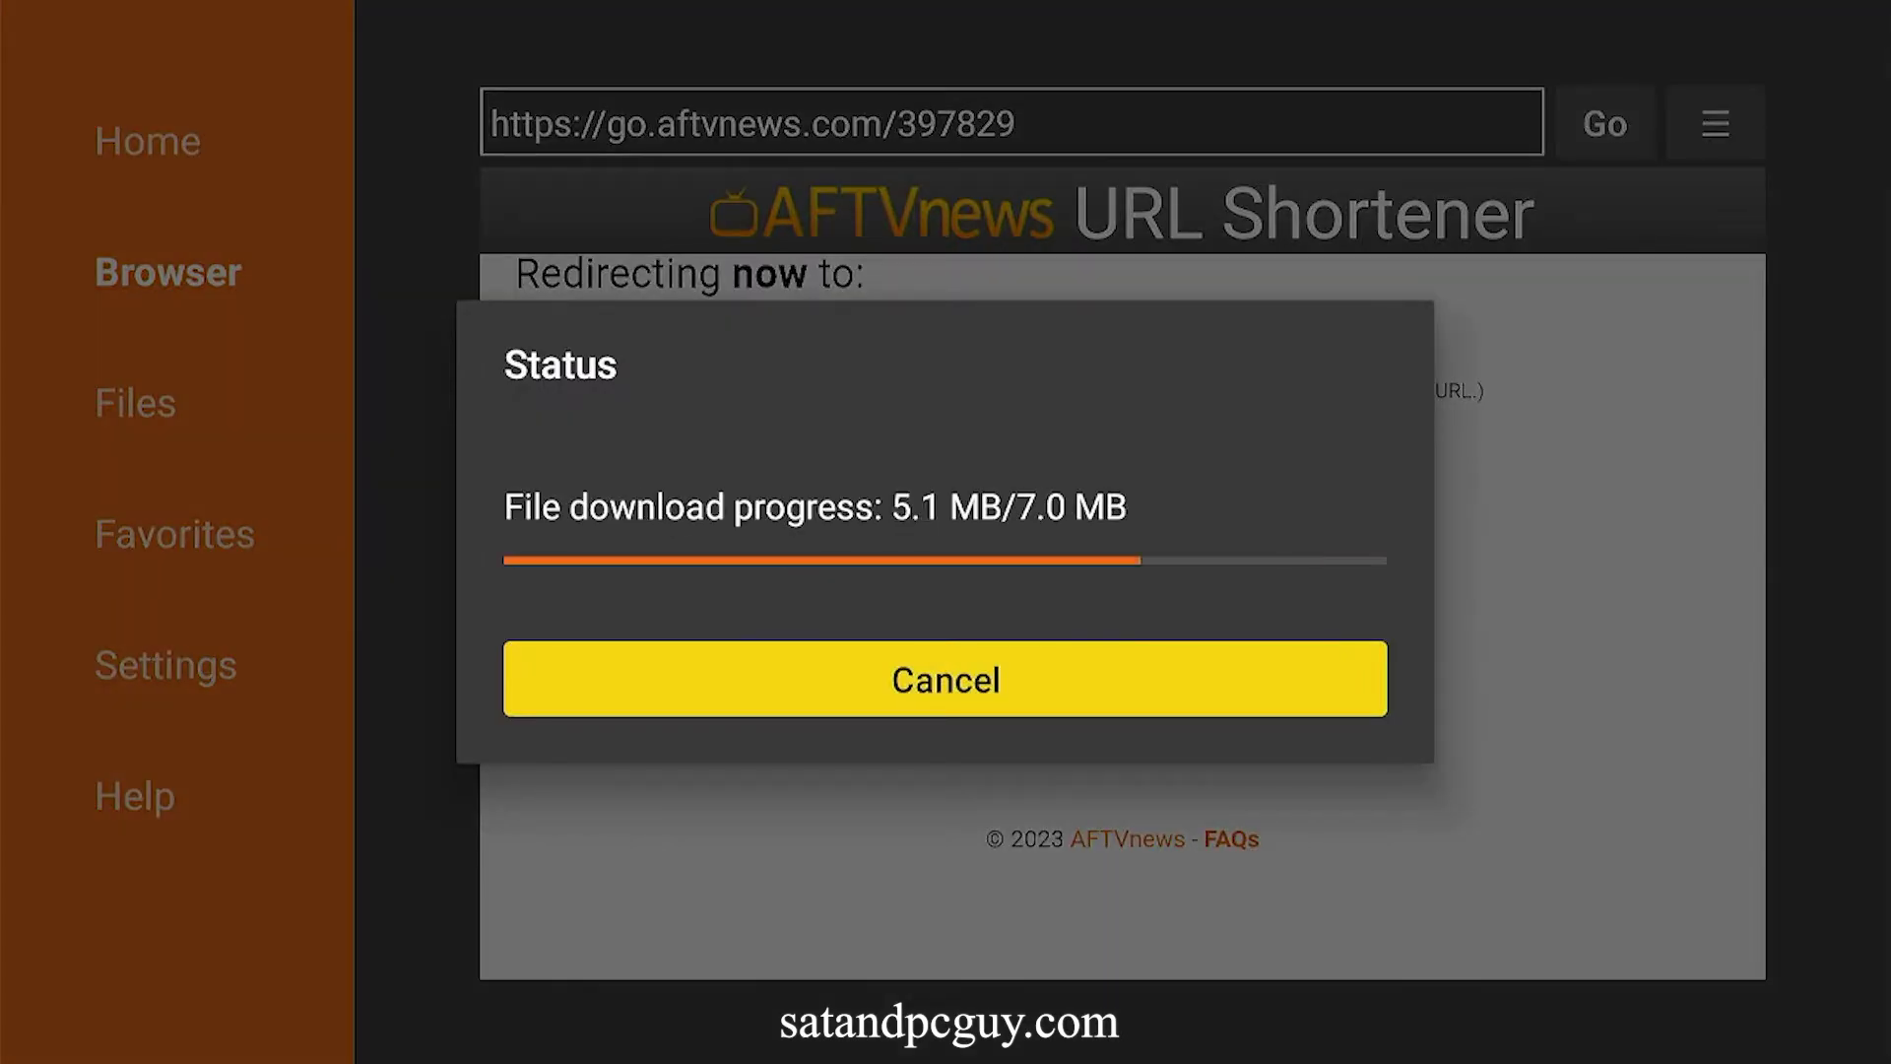
- Install the downloaded ITVX_2.2.8.apk and close the installer with Done
key("Return")
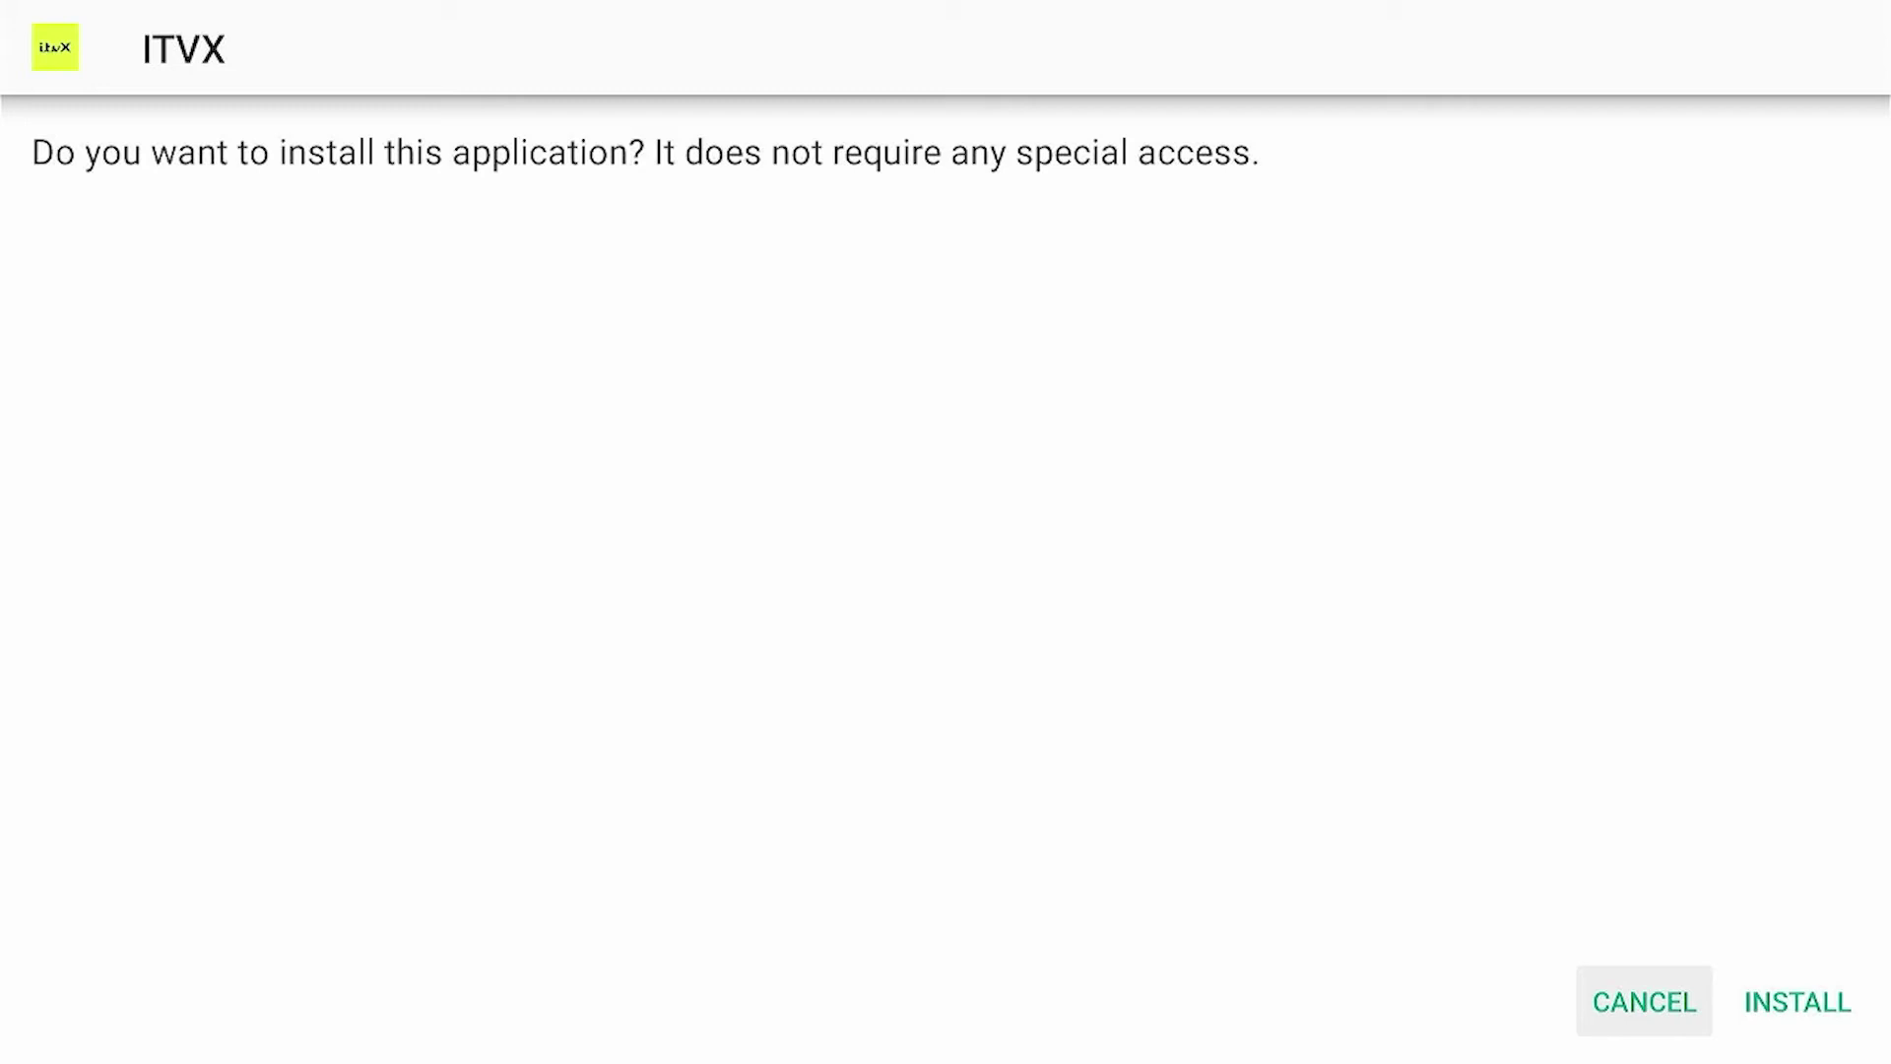
key("Right")
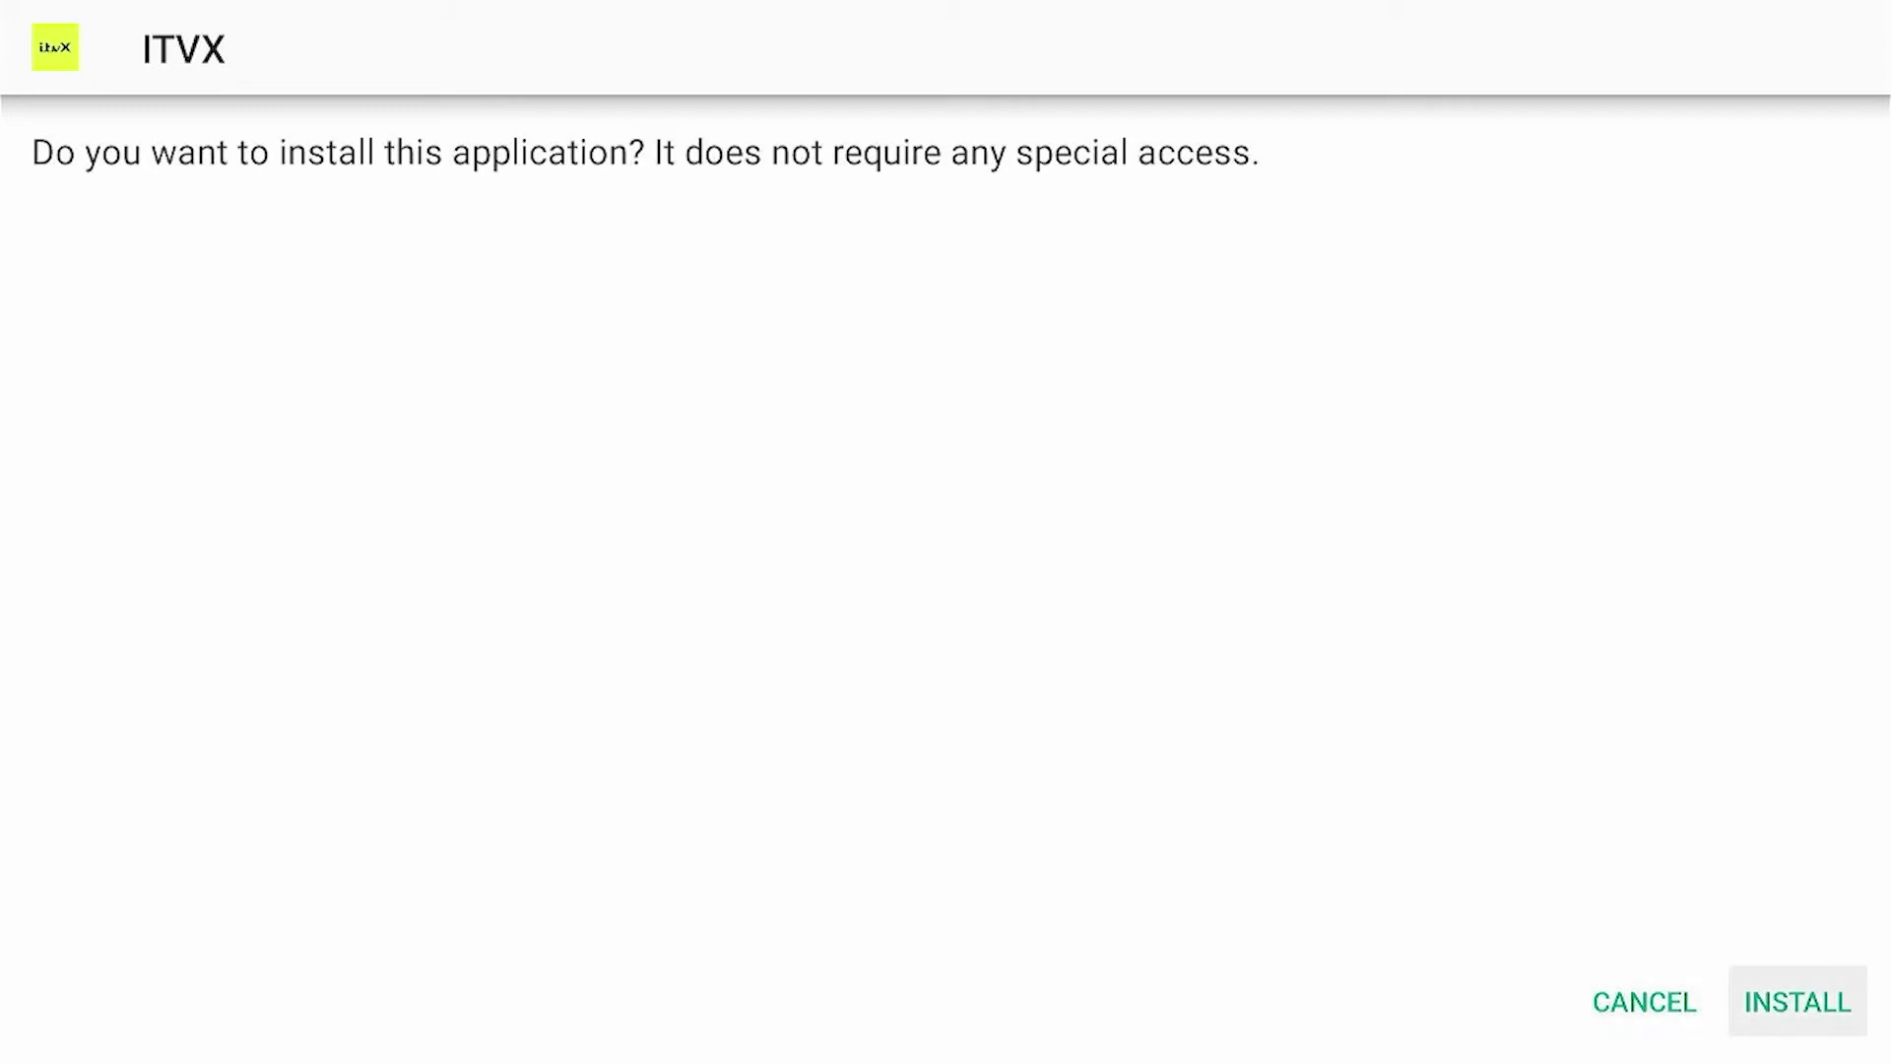
key("Return")
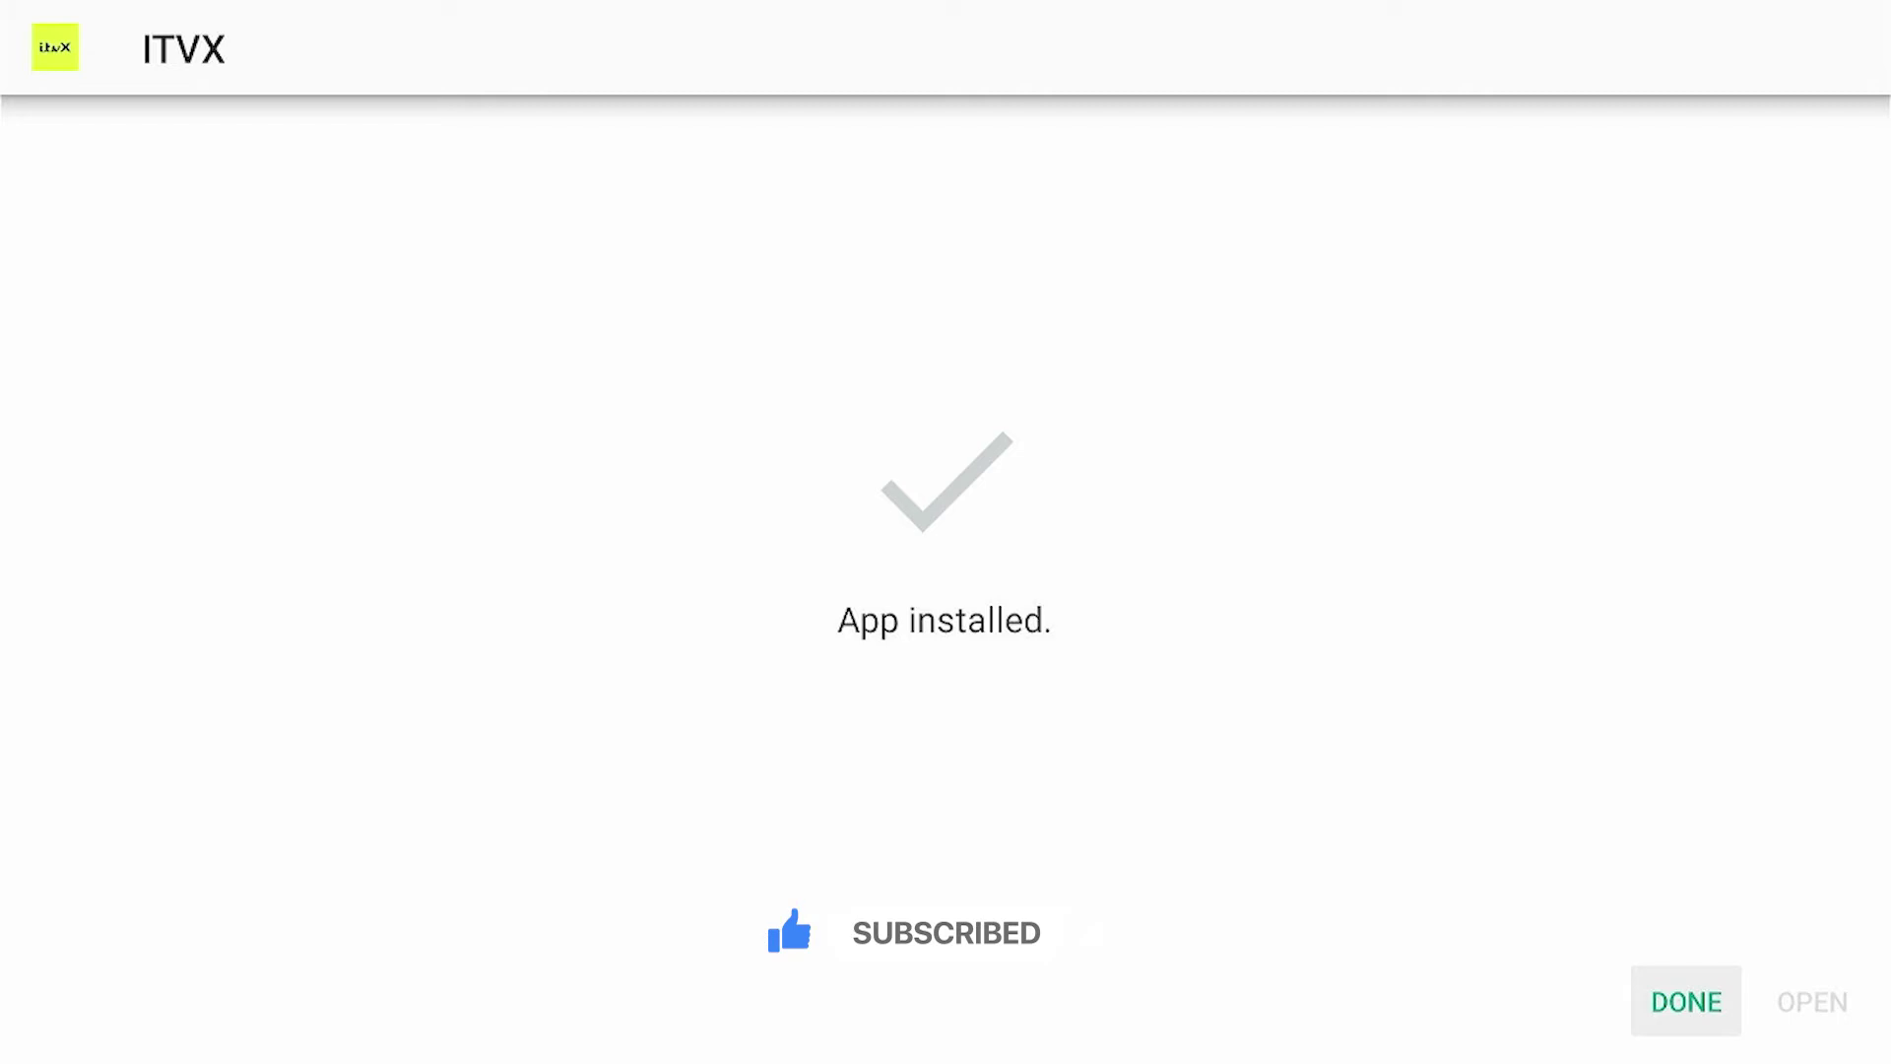
key("Return")
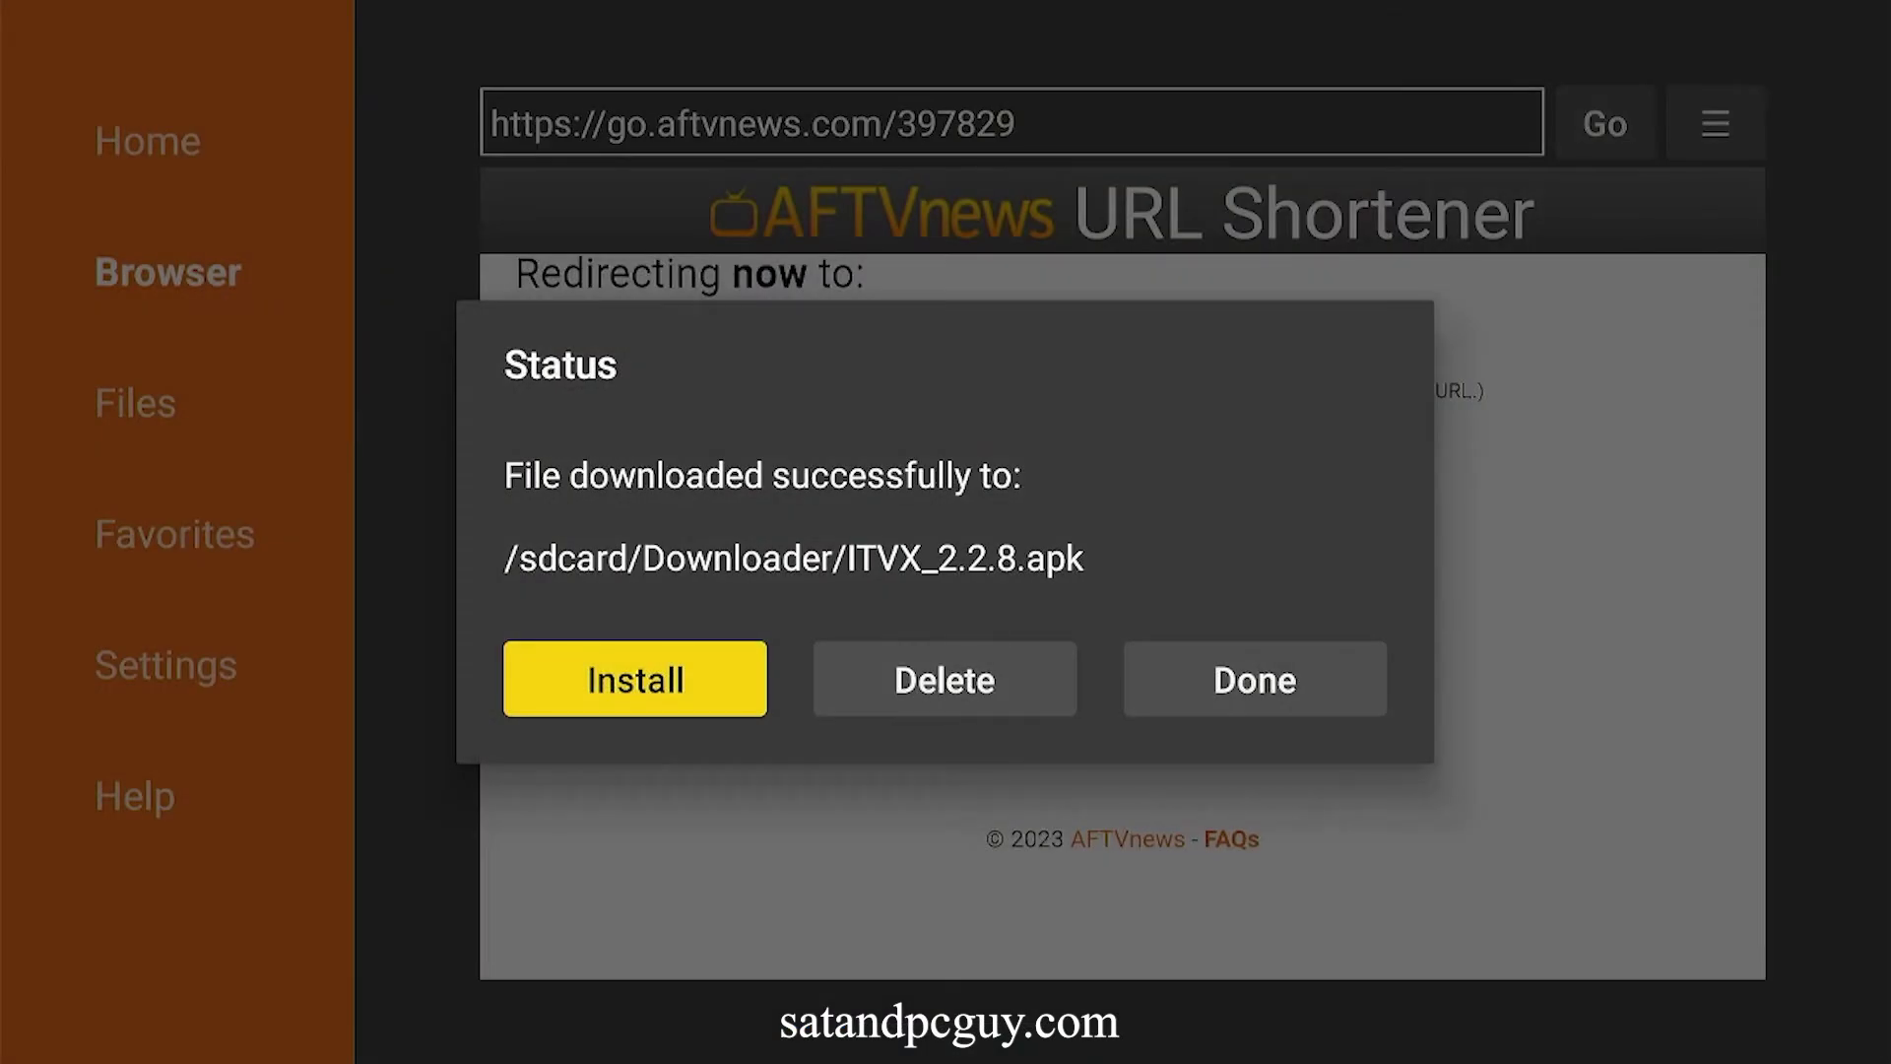
- Delete and confirm removal of ITVX_2.2.8.apk, then return to the home screen
key("Right")
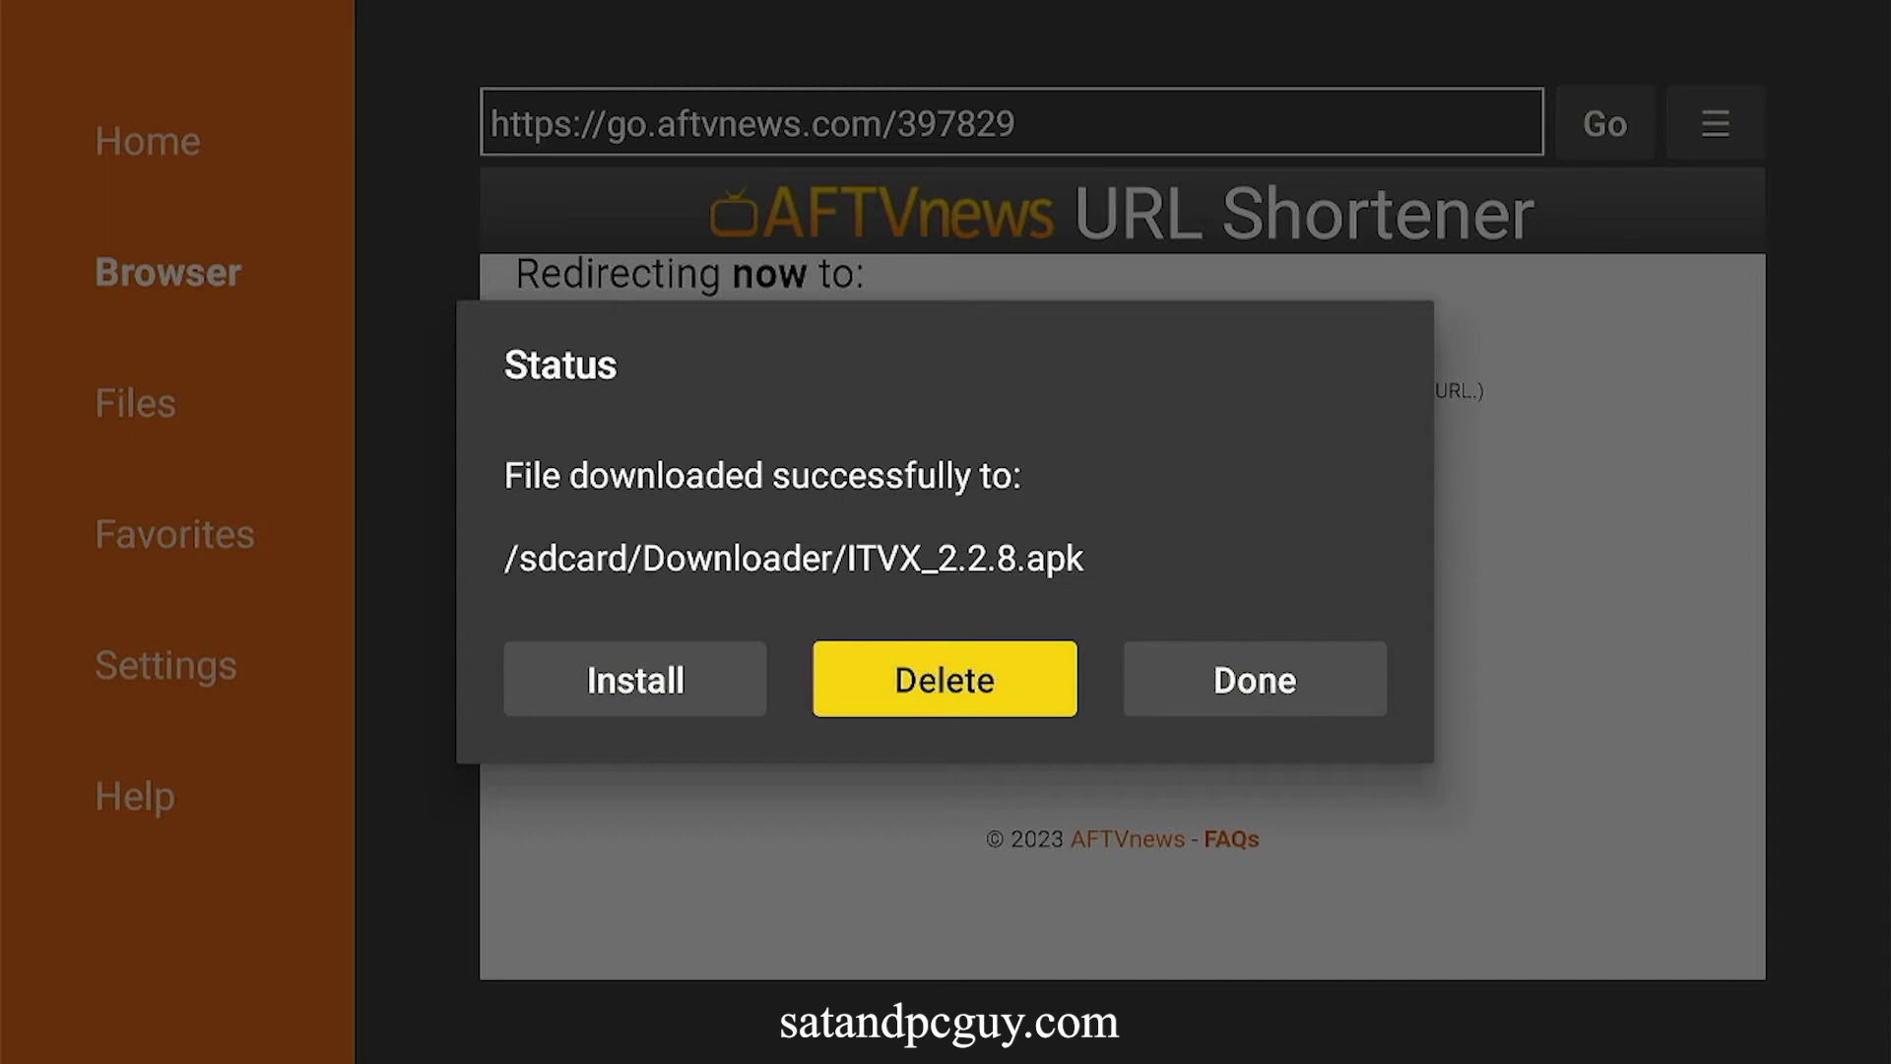
key("Return")
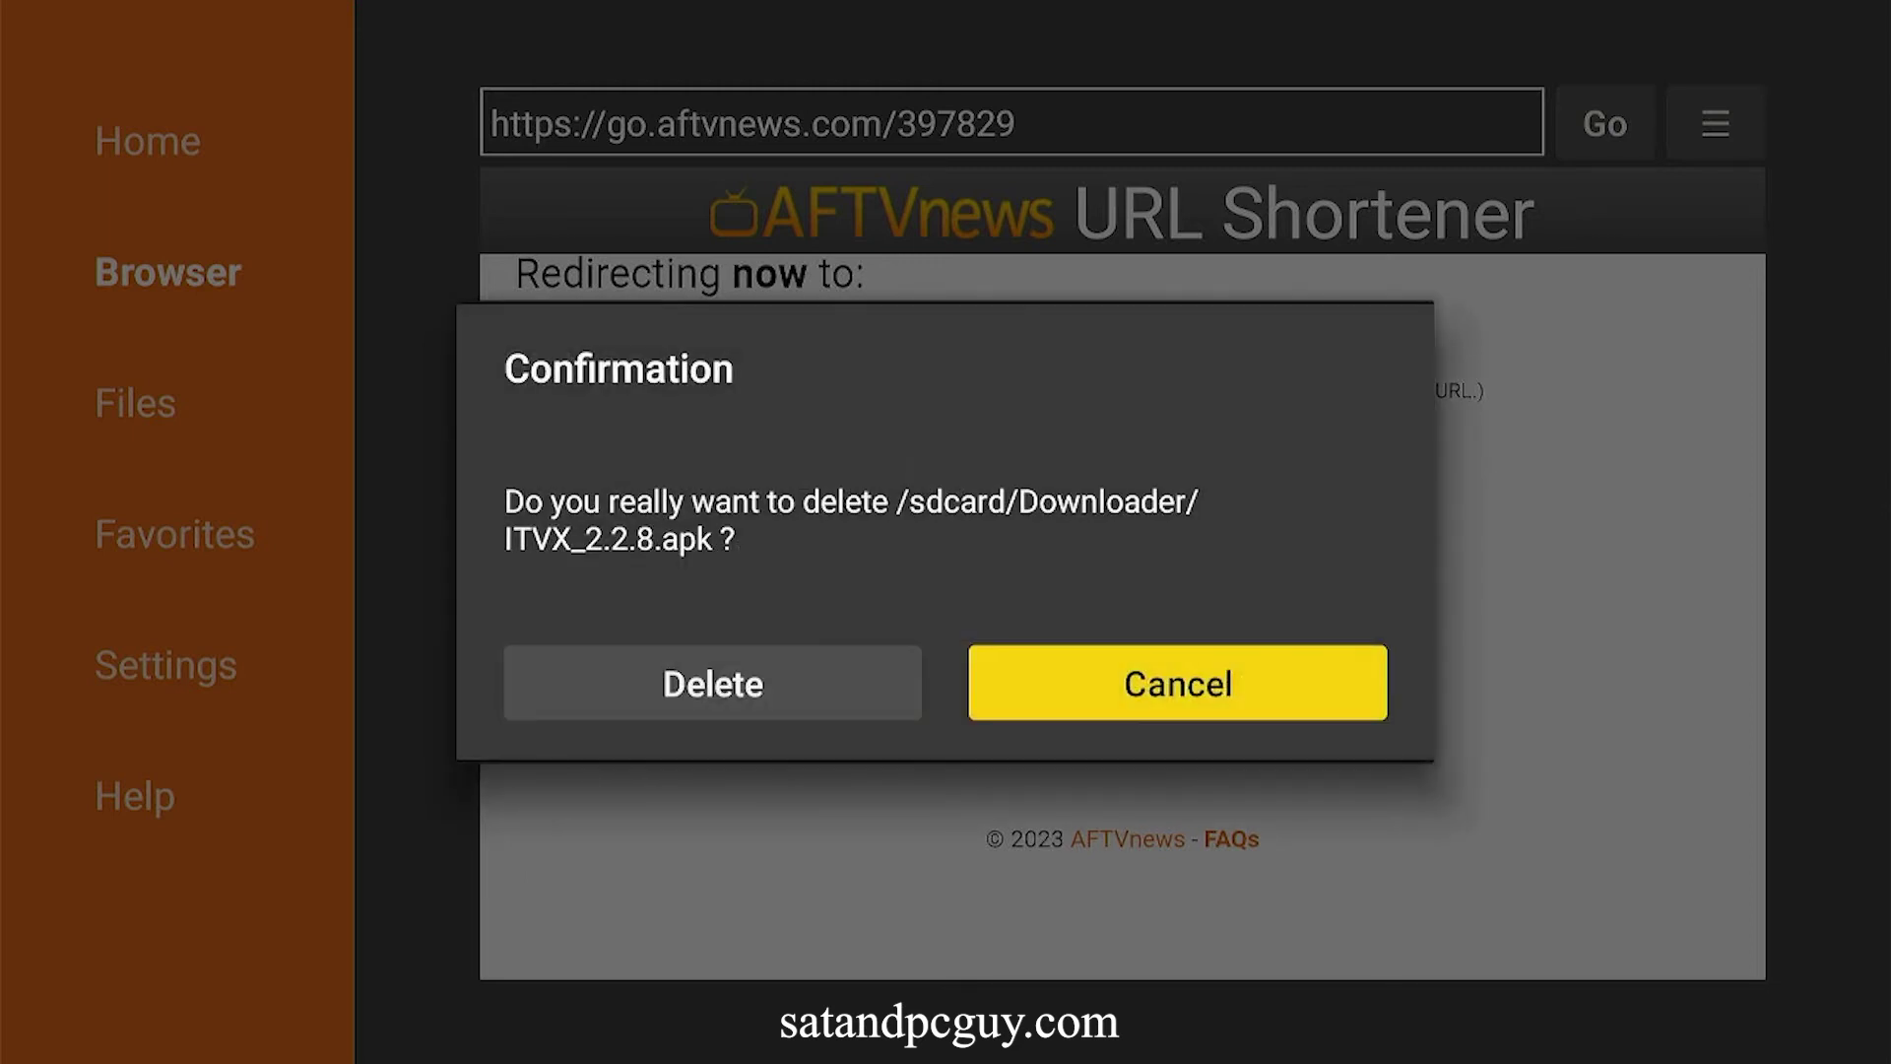
key("Left")
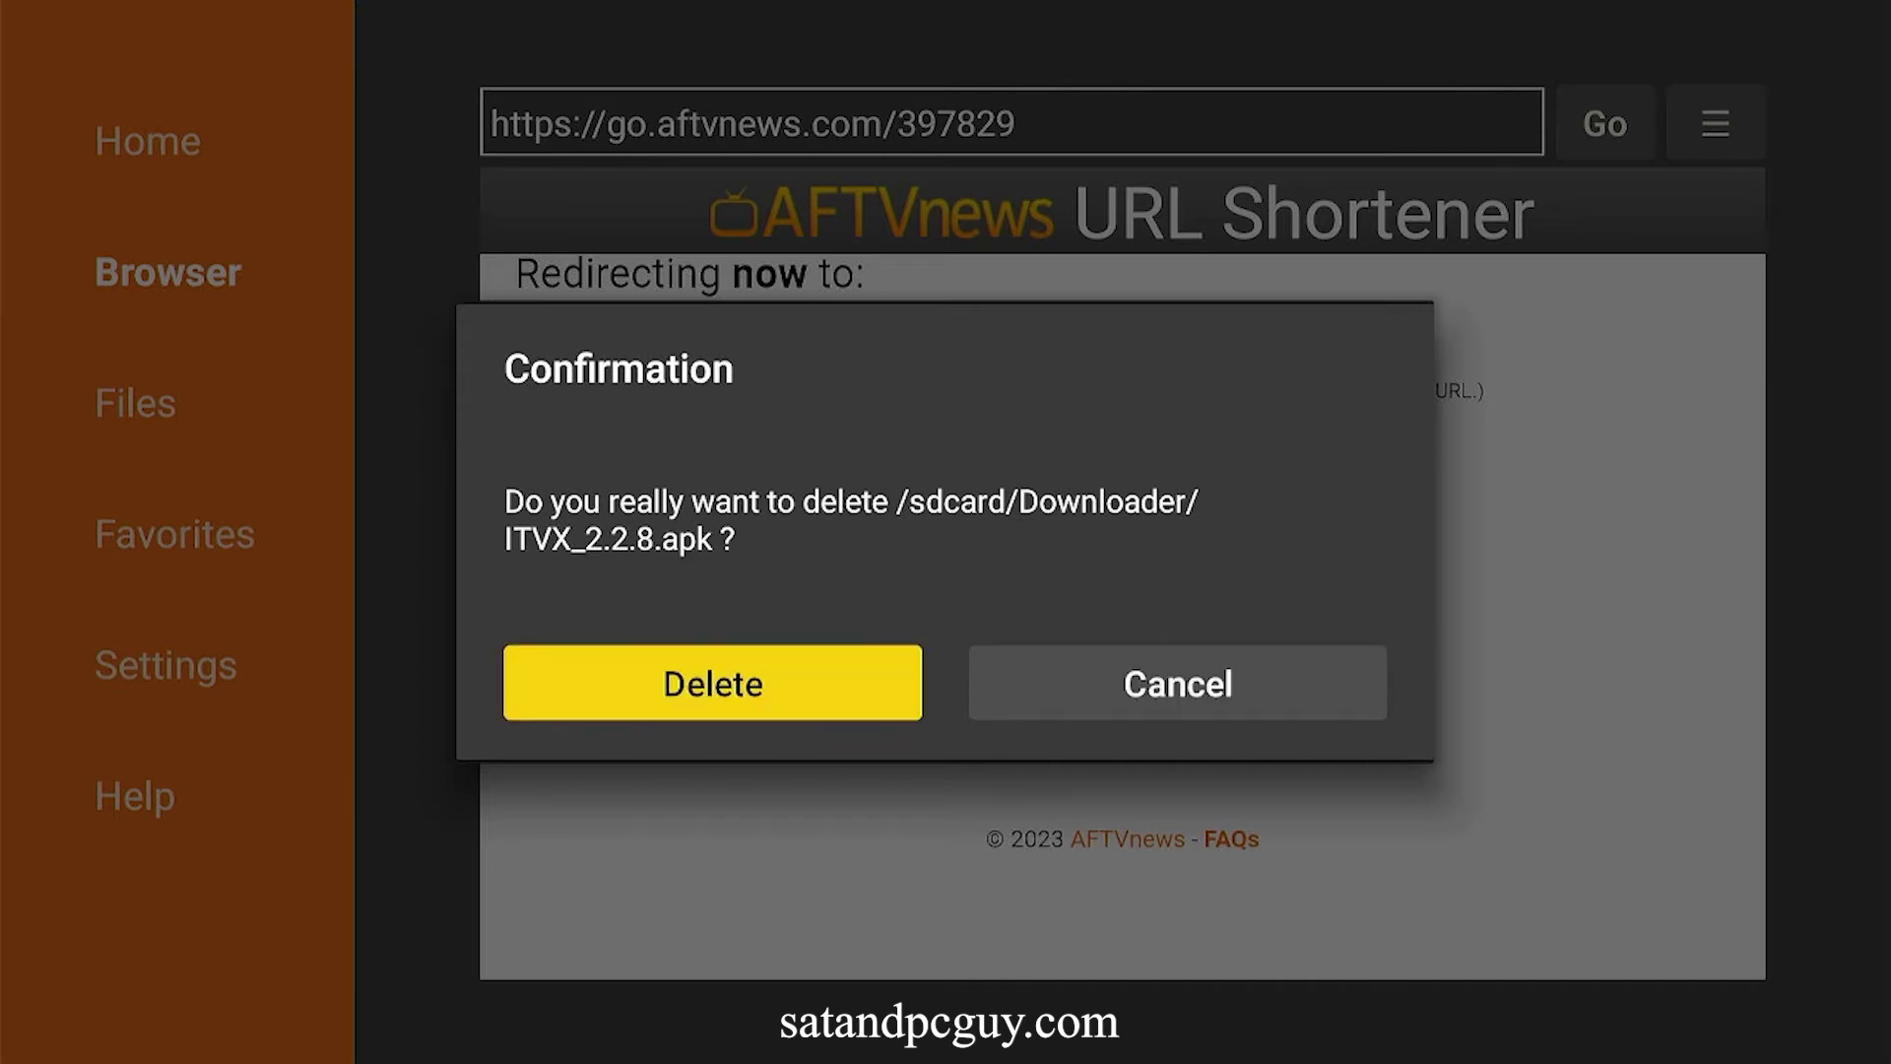
key("Return")
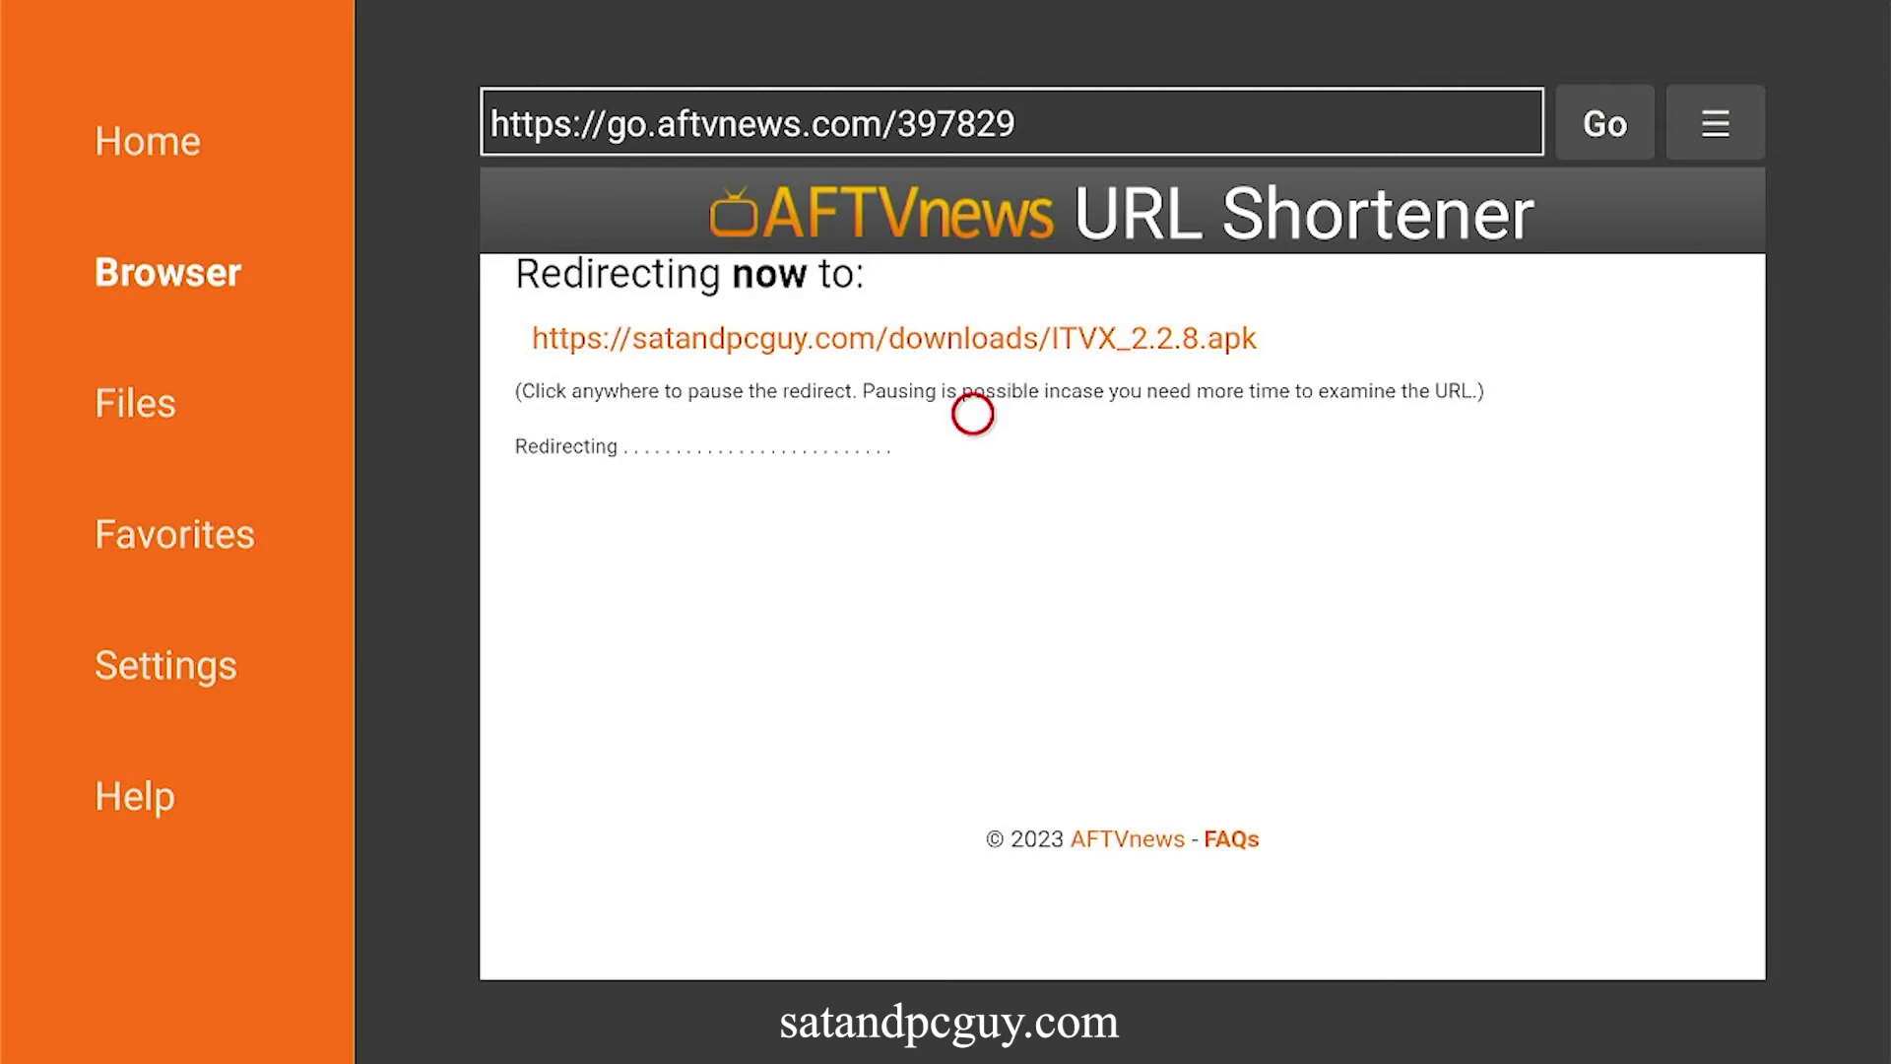
key("Home")
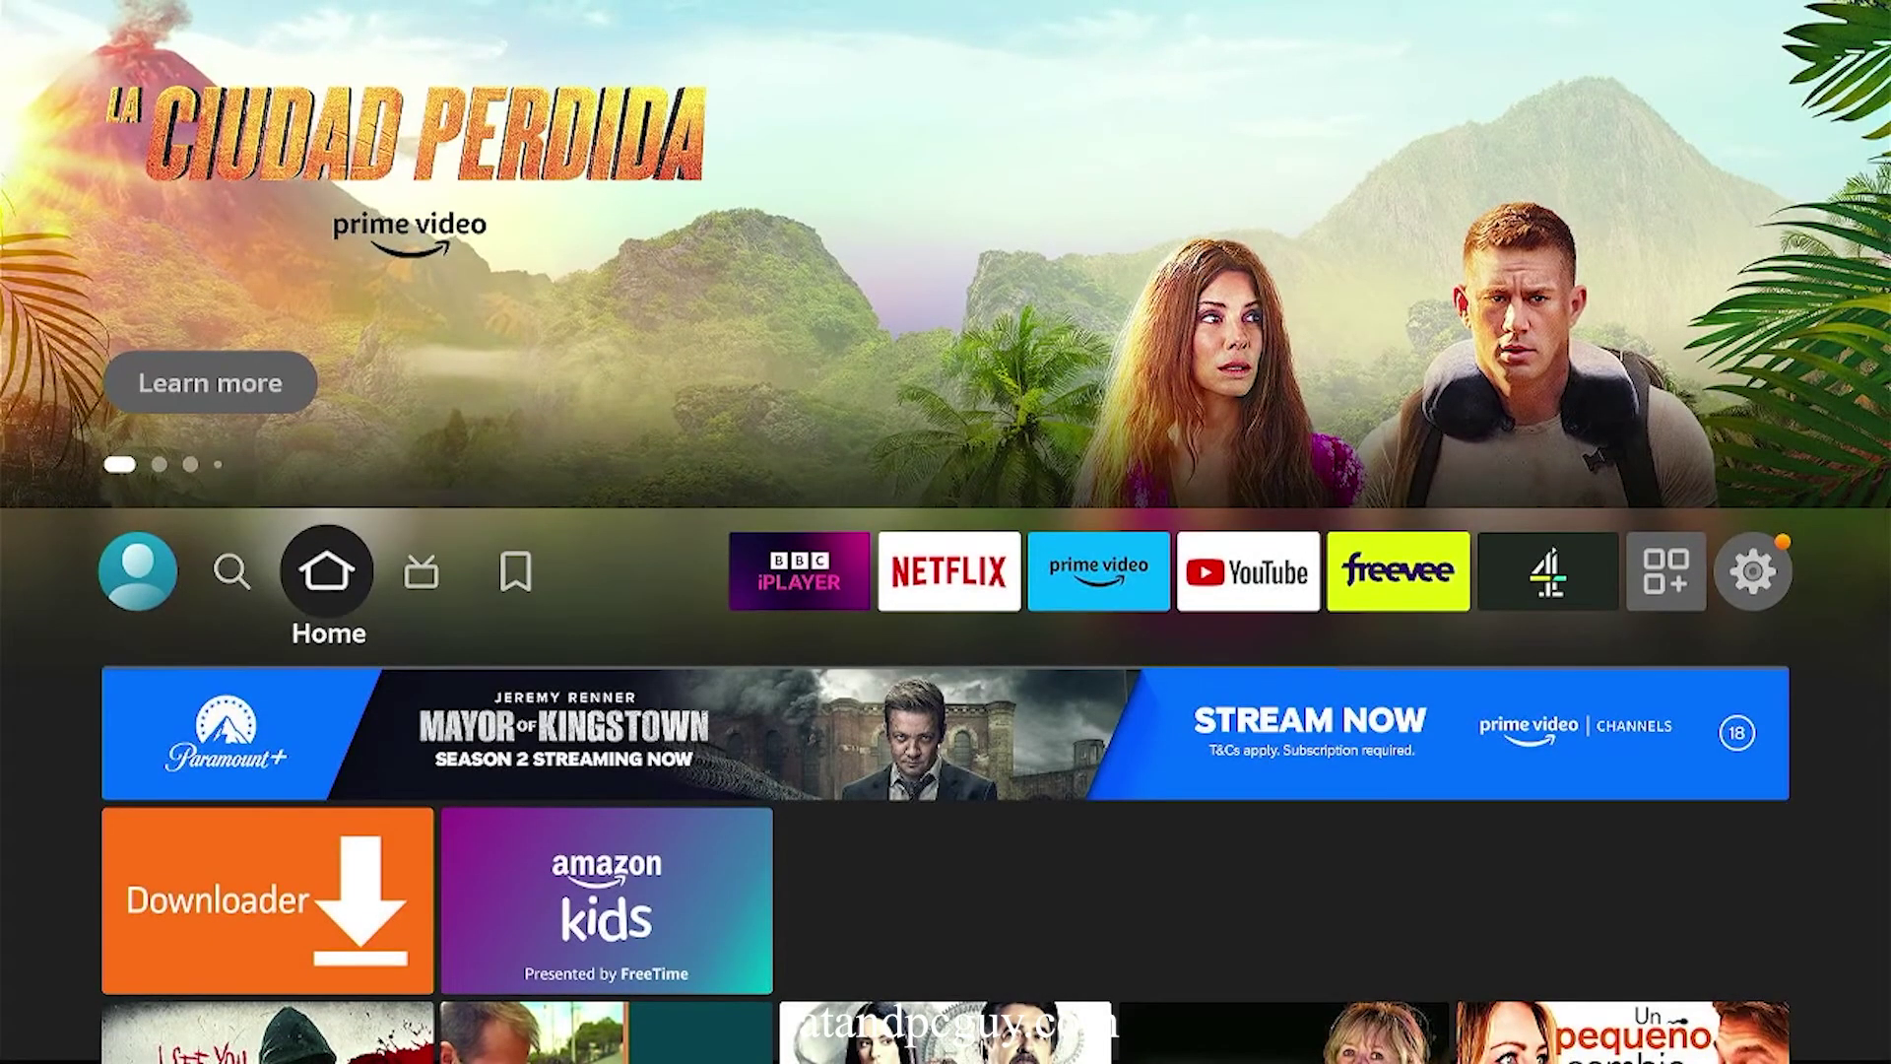
- Launch the itvX app from the My Apps list of installed apps
key("Right")
key("Right")
key("Right")
key("Right")
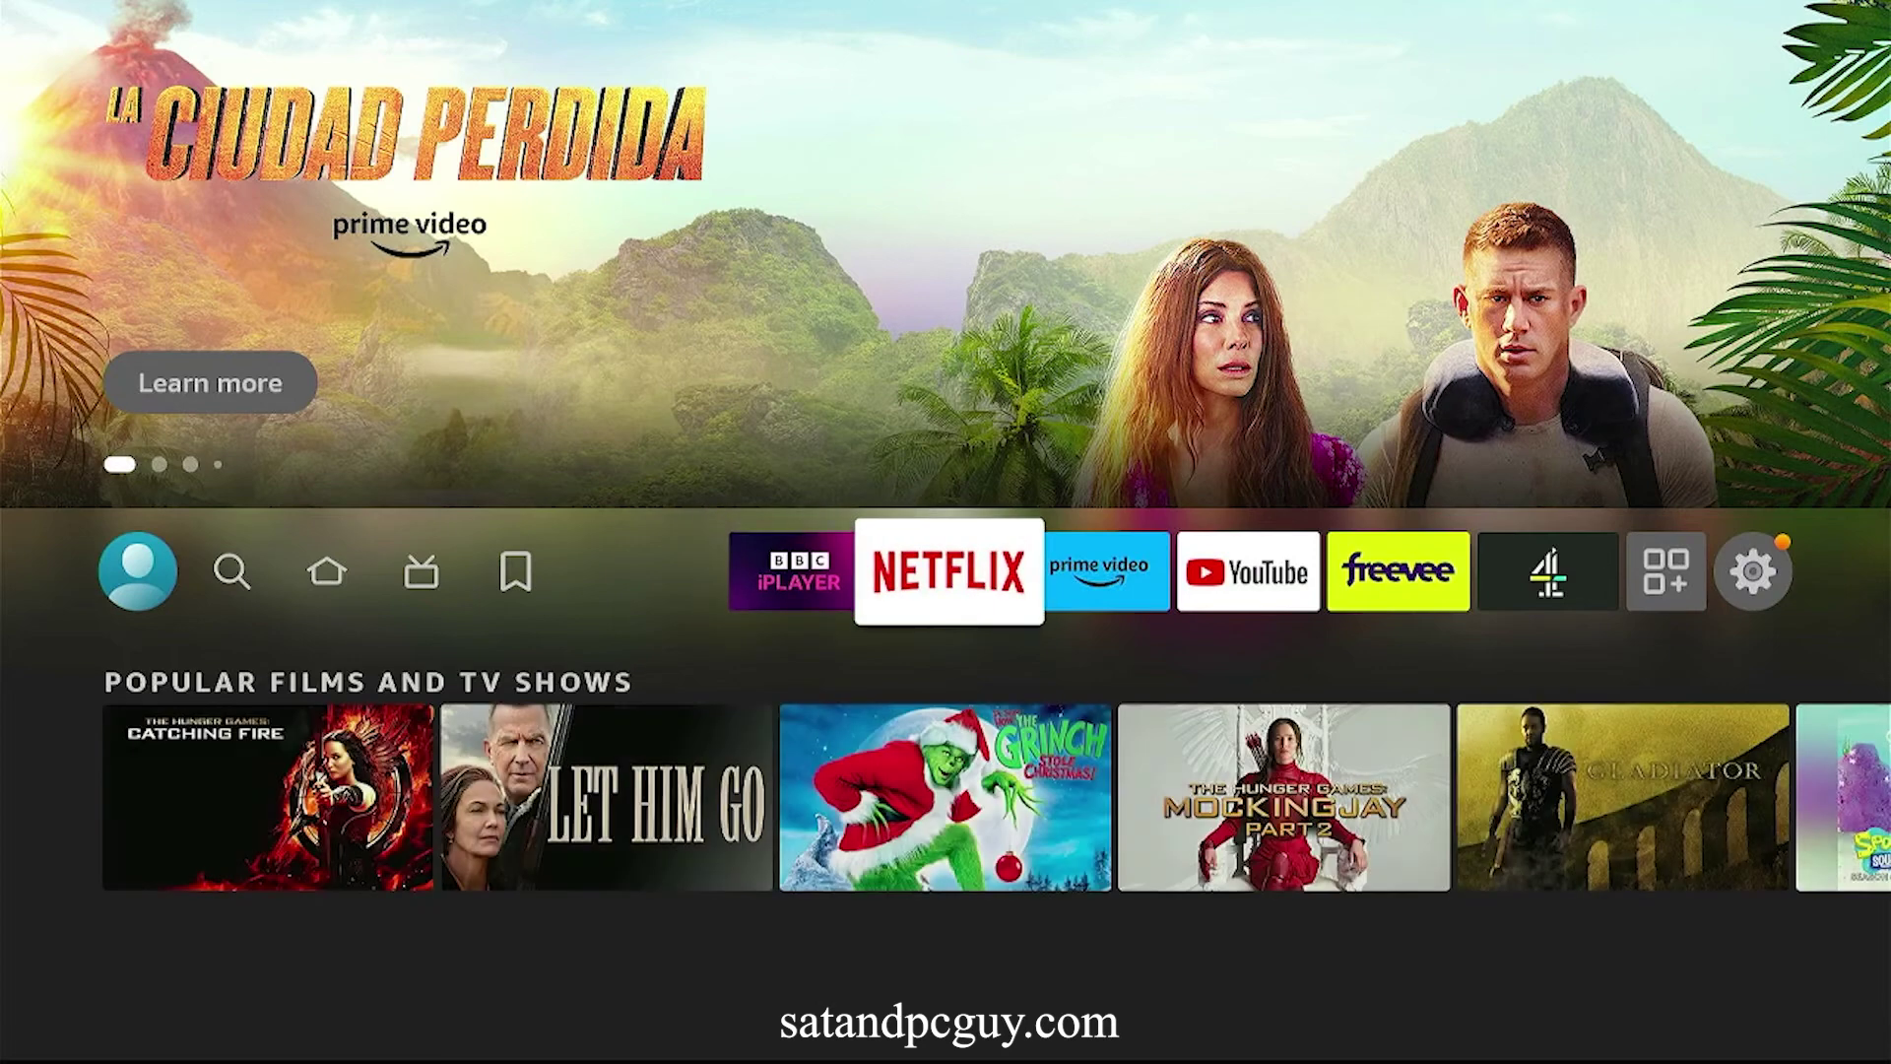
key("Right")
key("Right")
key("Right")
key("Right")
key("Right")
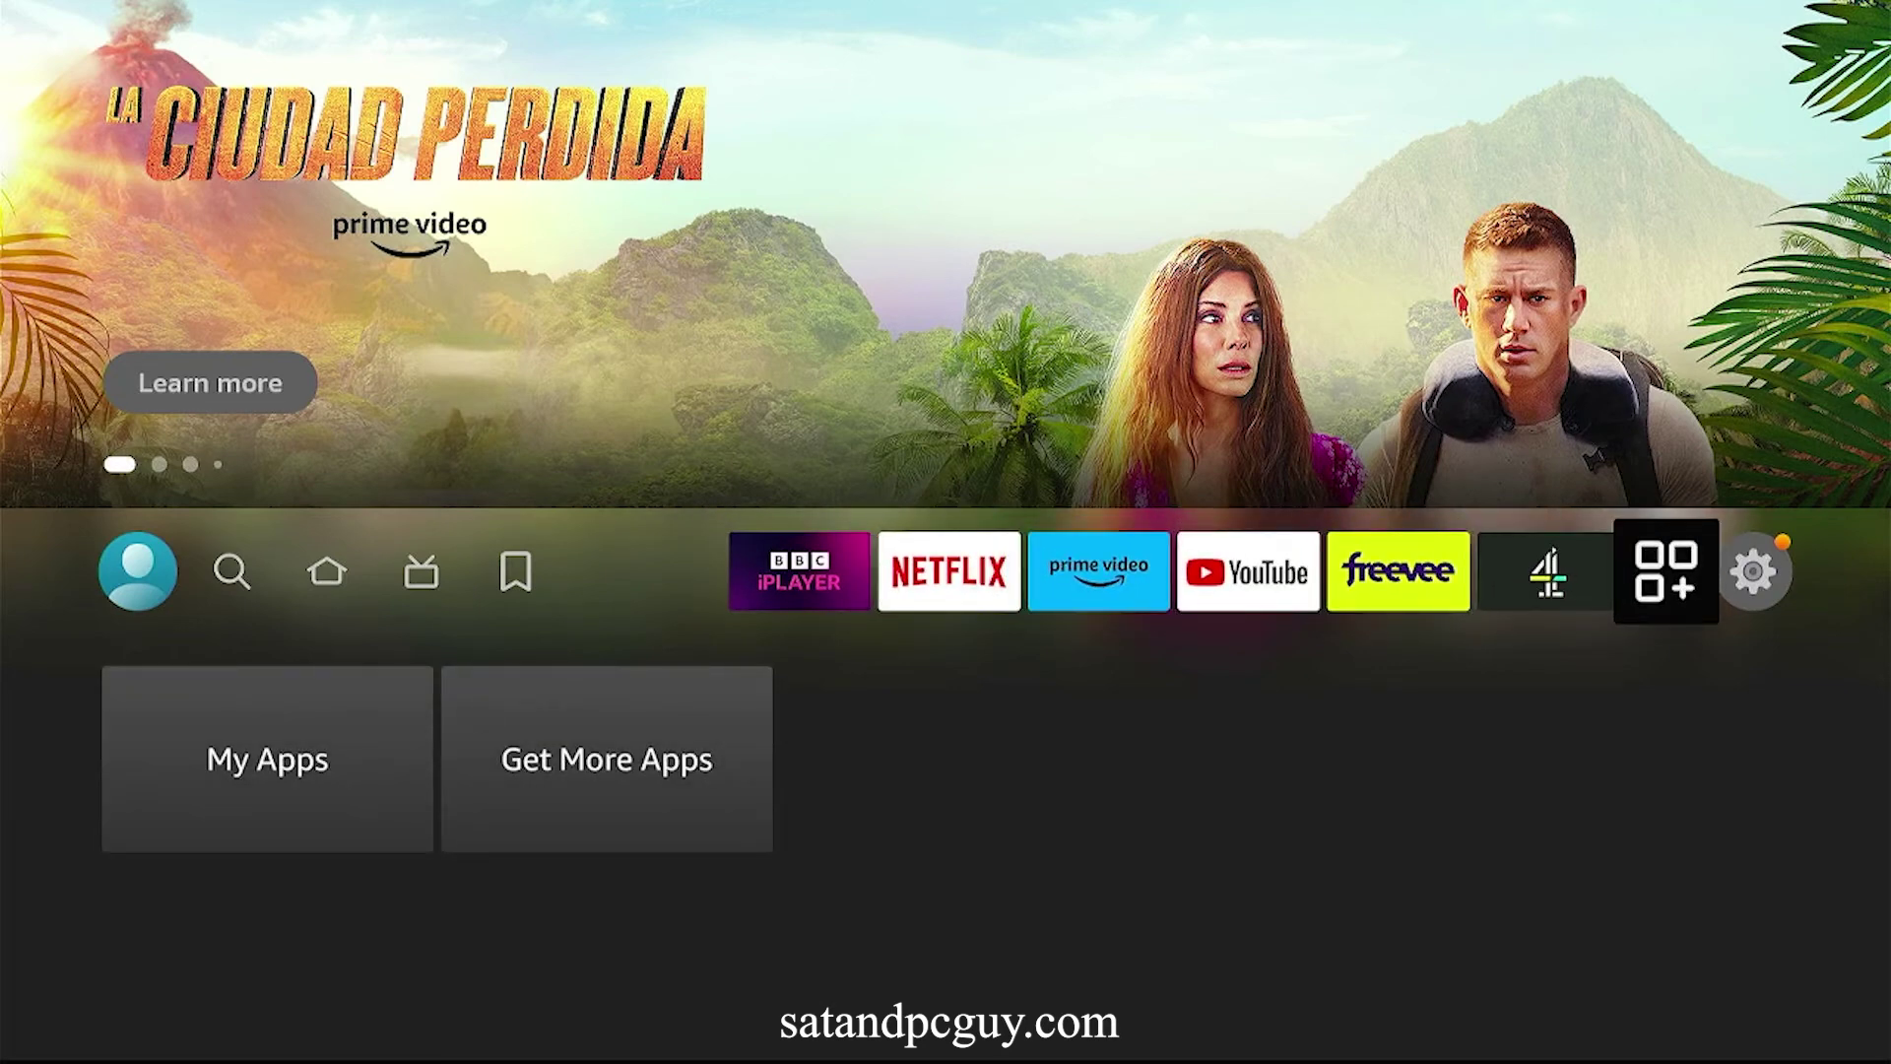
key("Down")
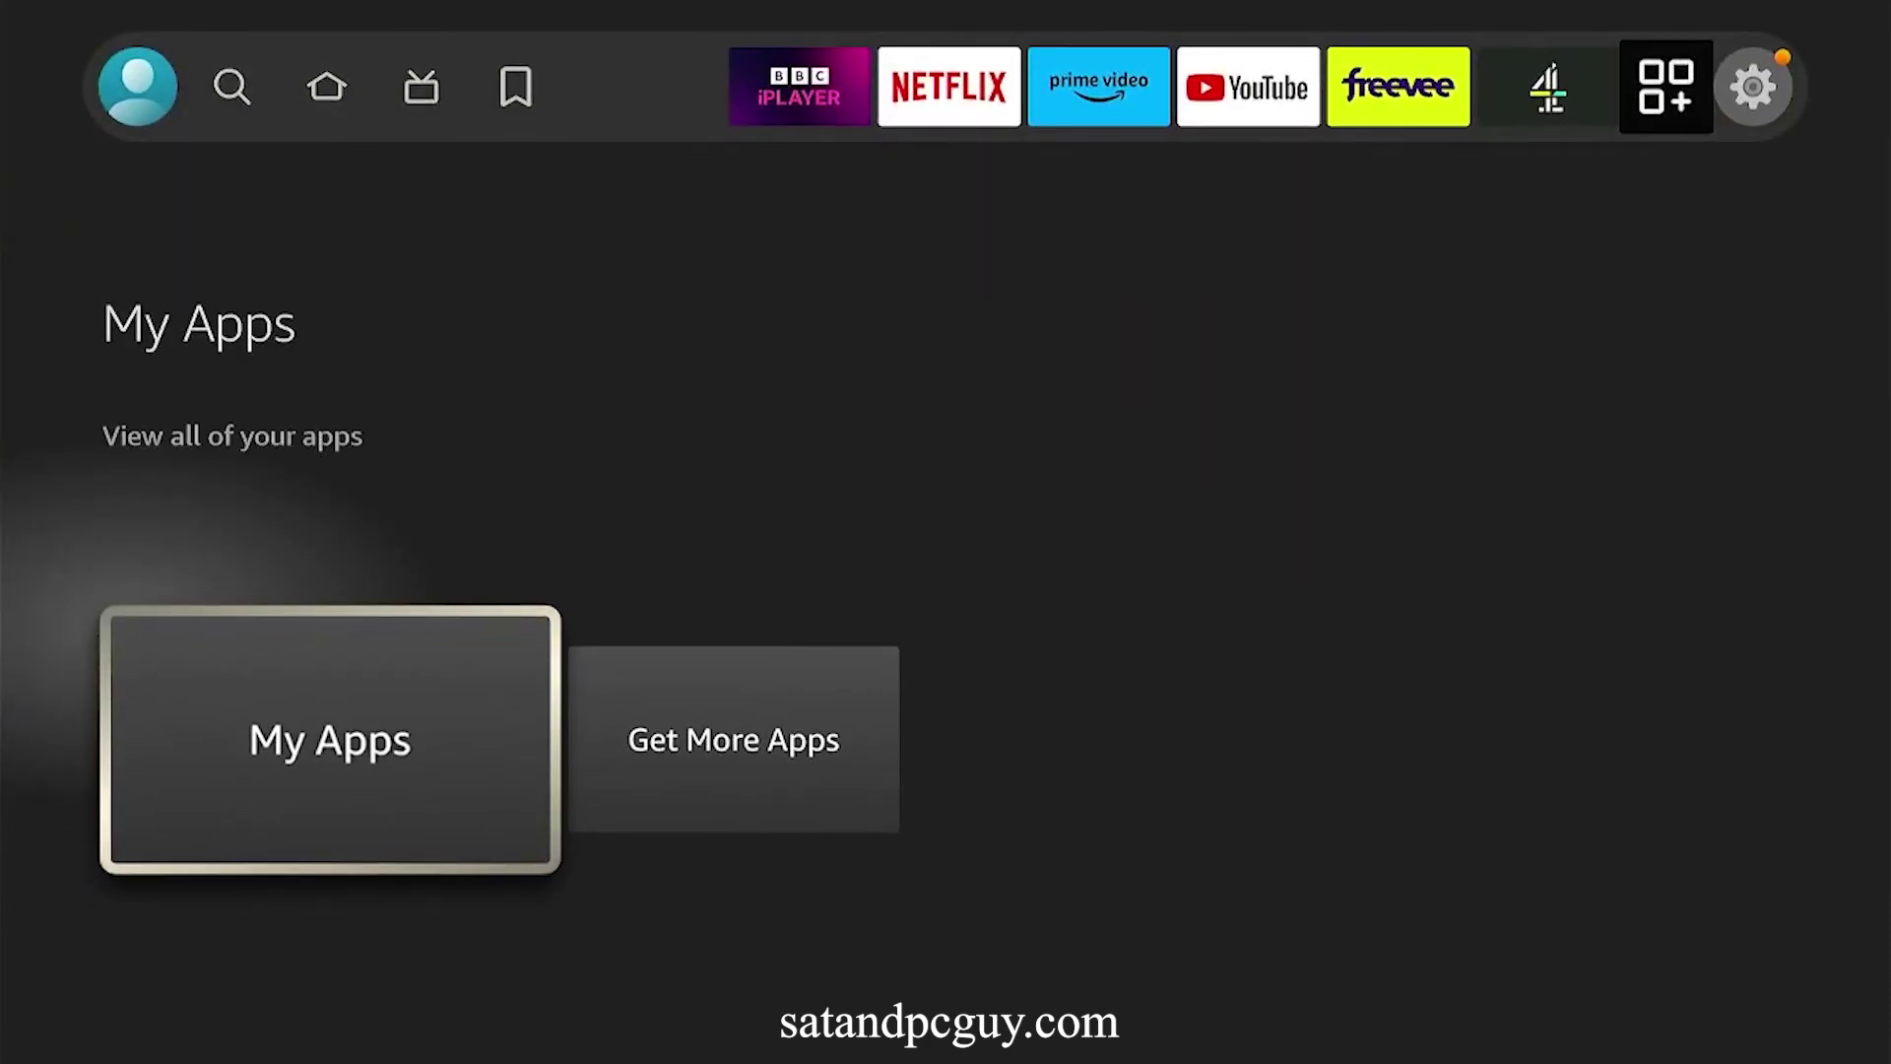
key("Return")
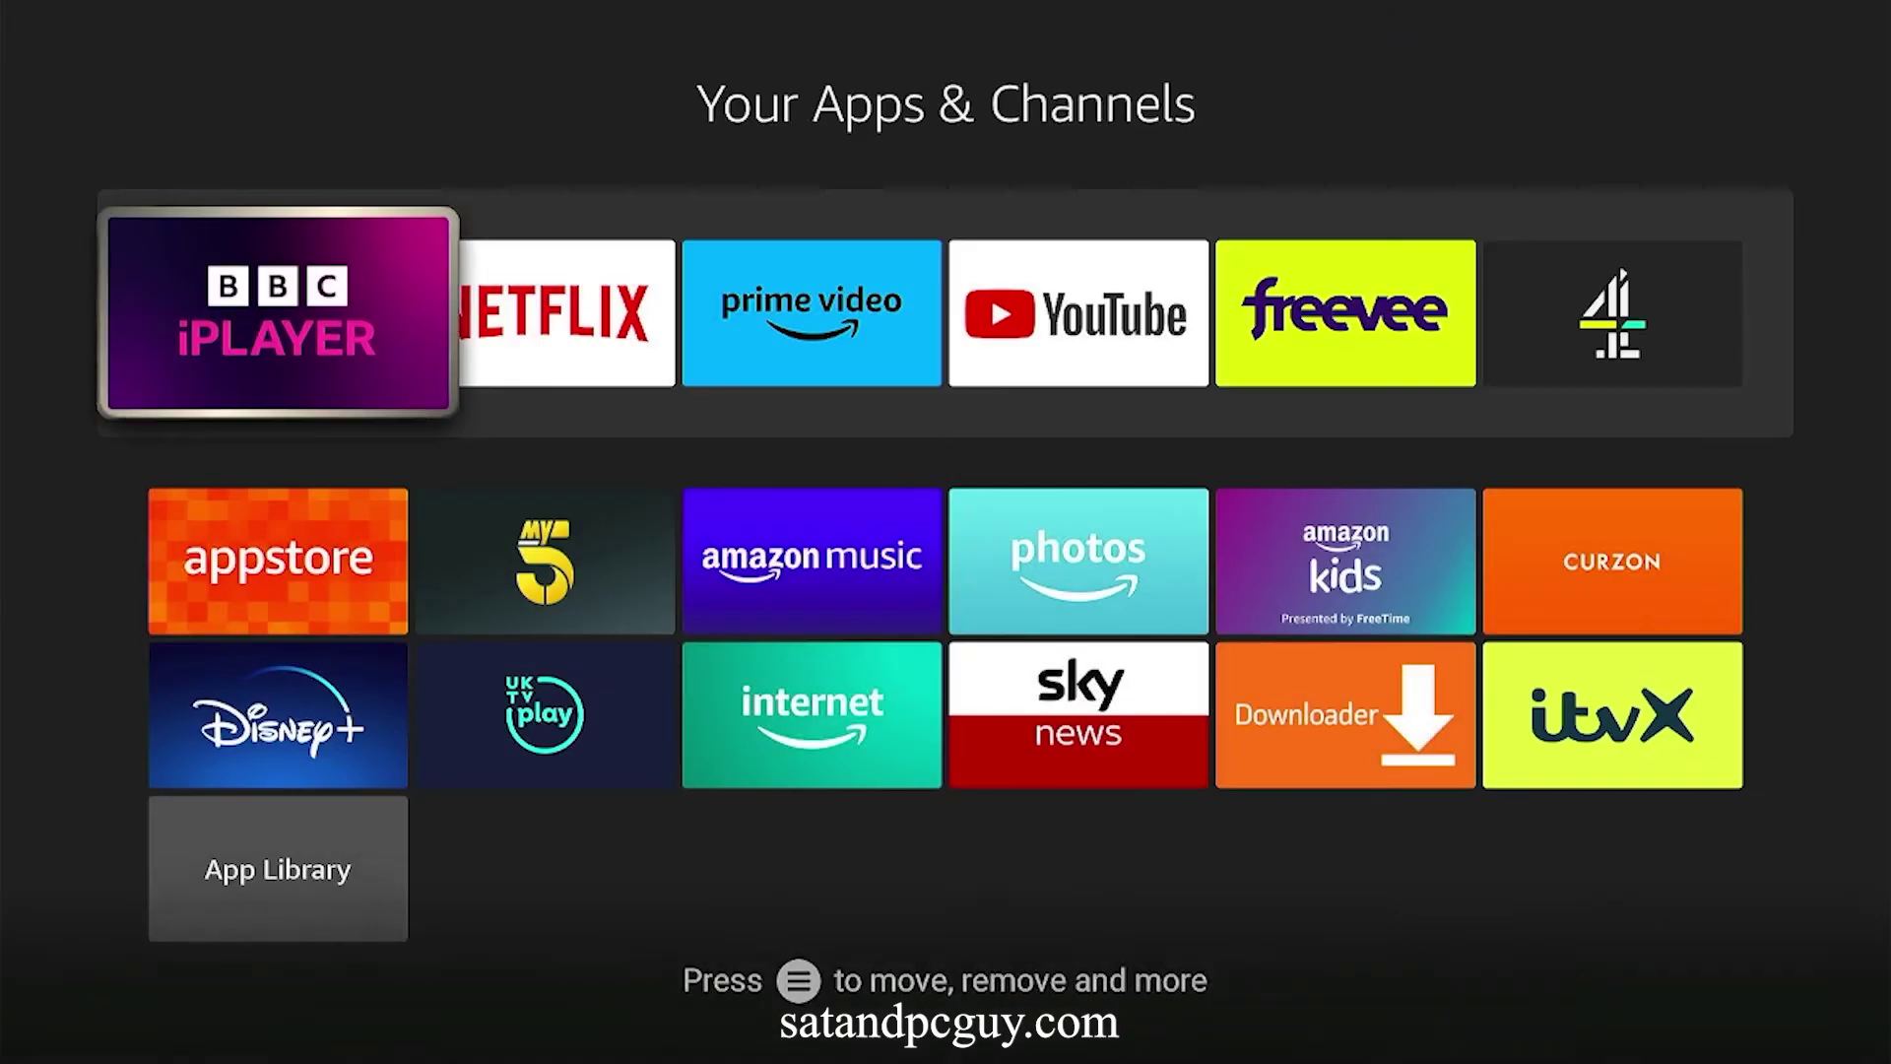
key("Down")
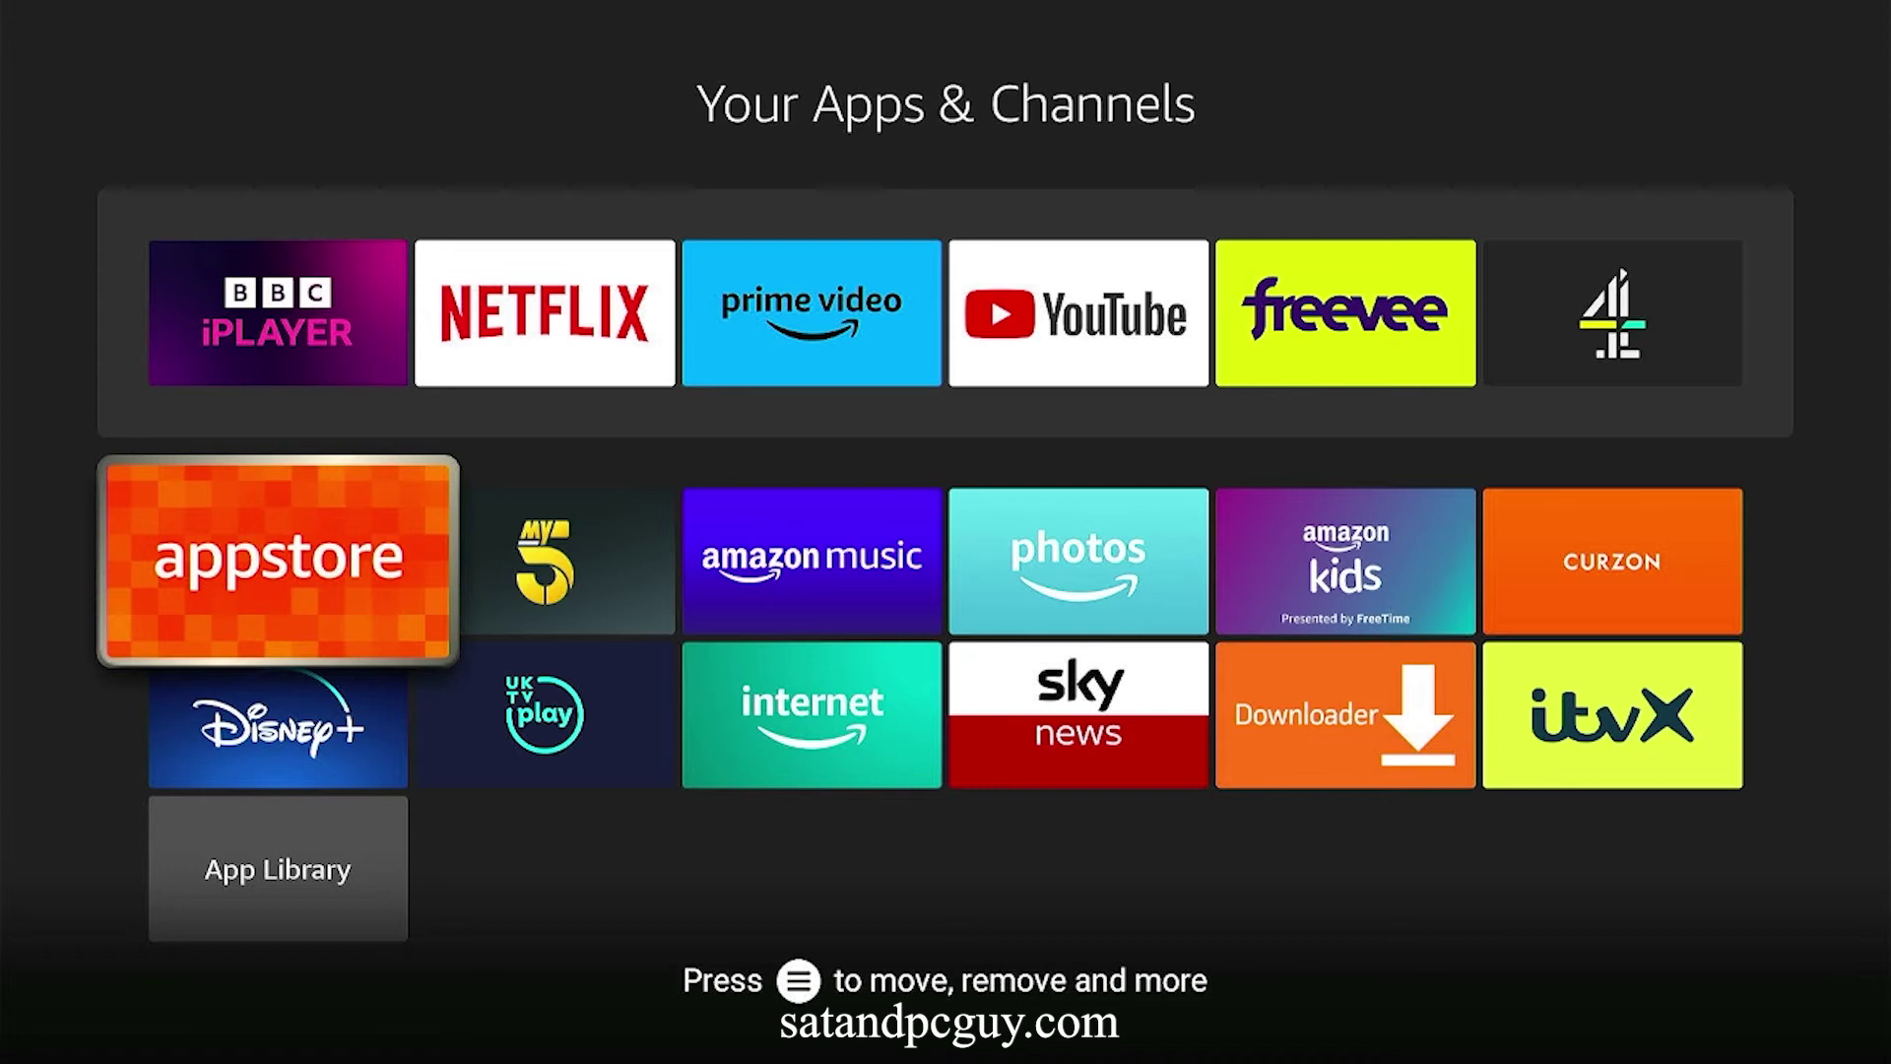
key("Down")
key("Right")
key("Right")
key("Right")
key("Right")
key("Right")
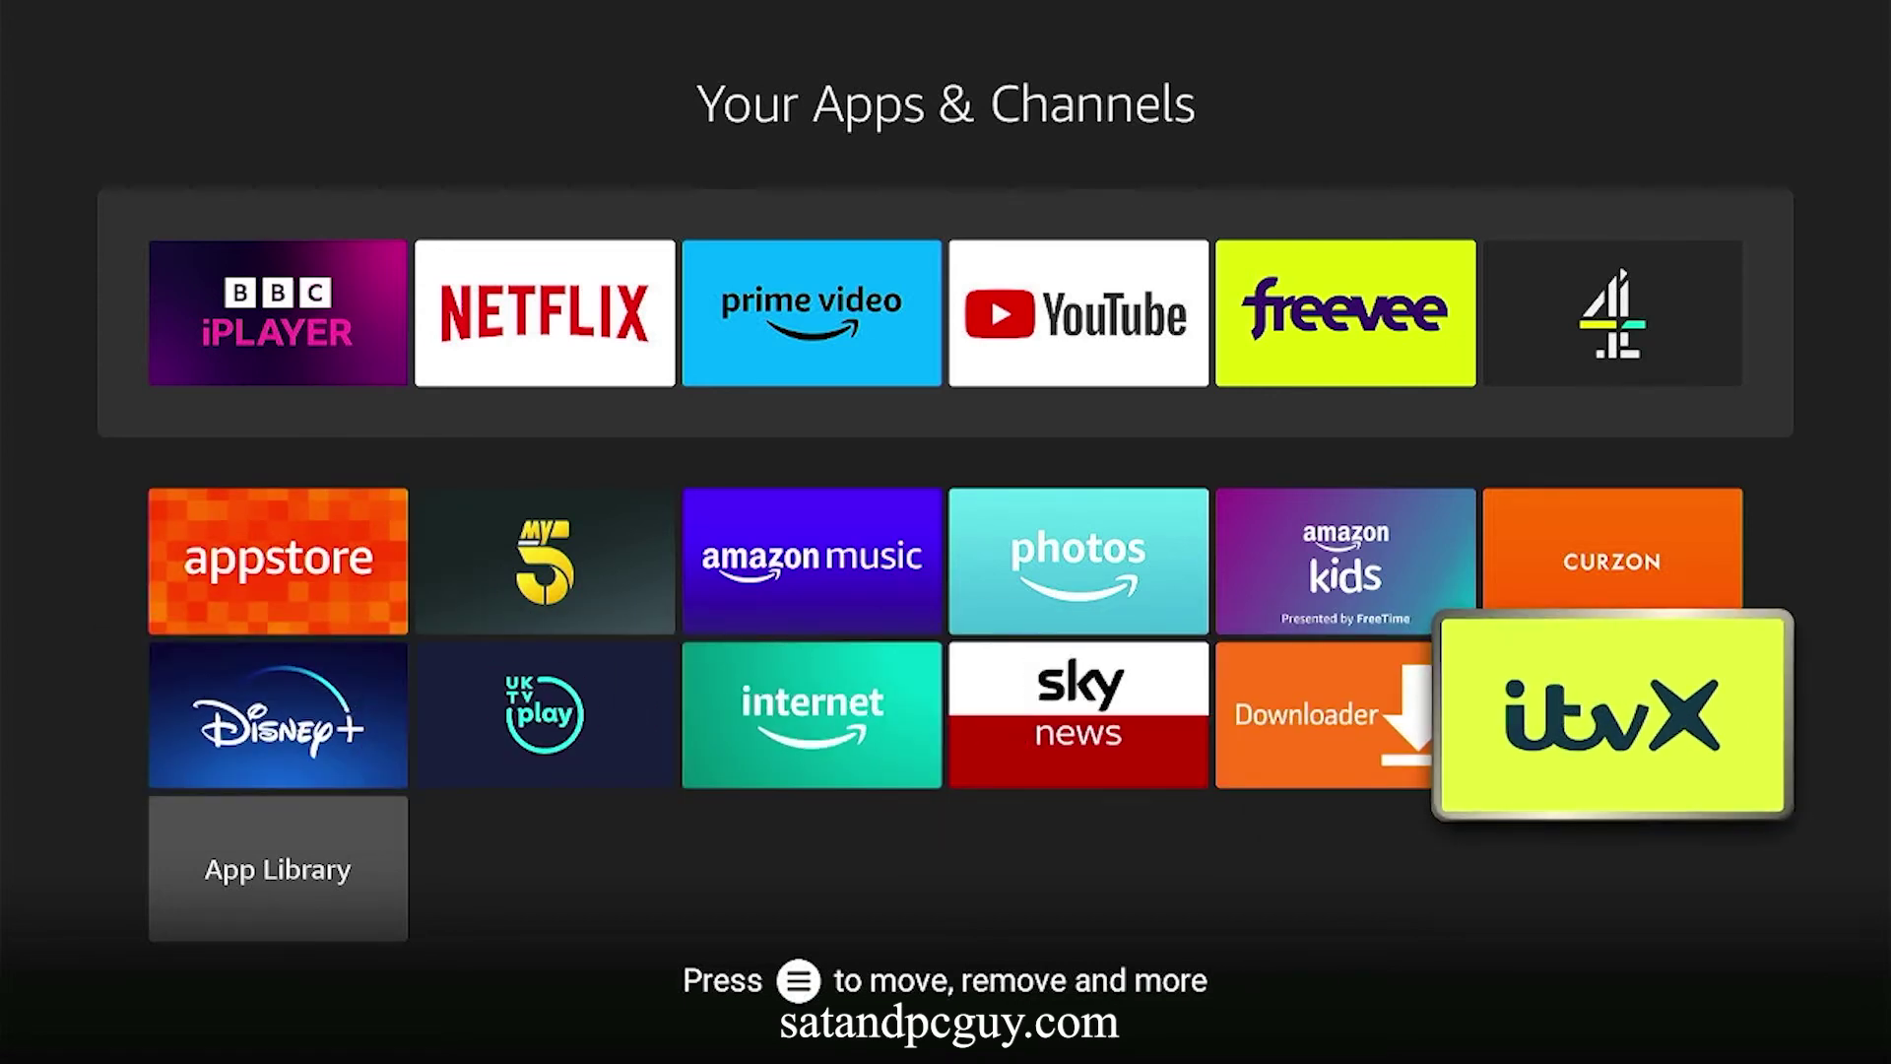
key("Return")
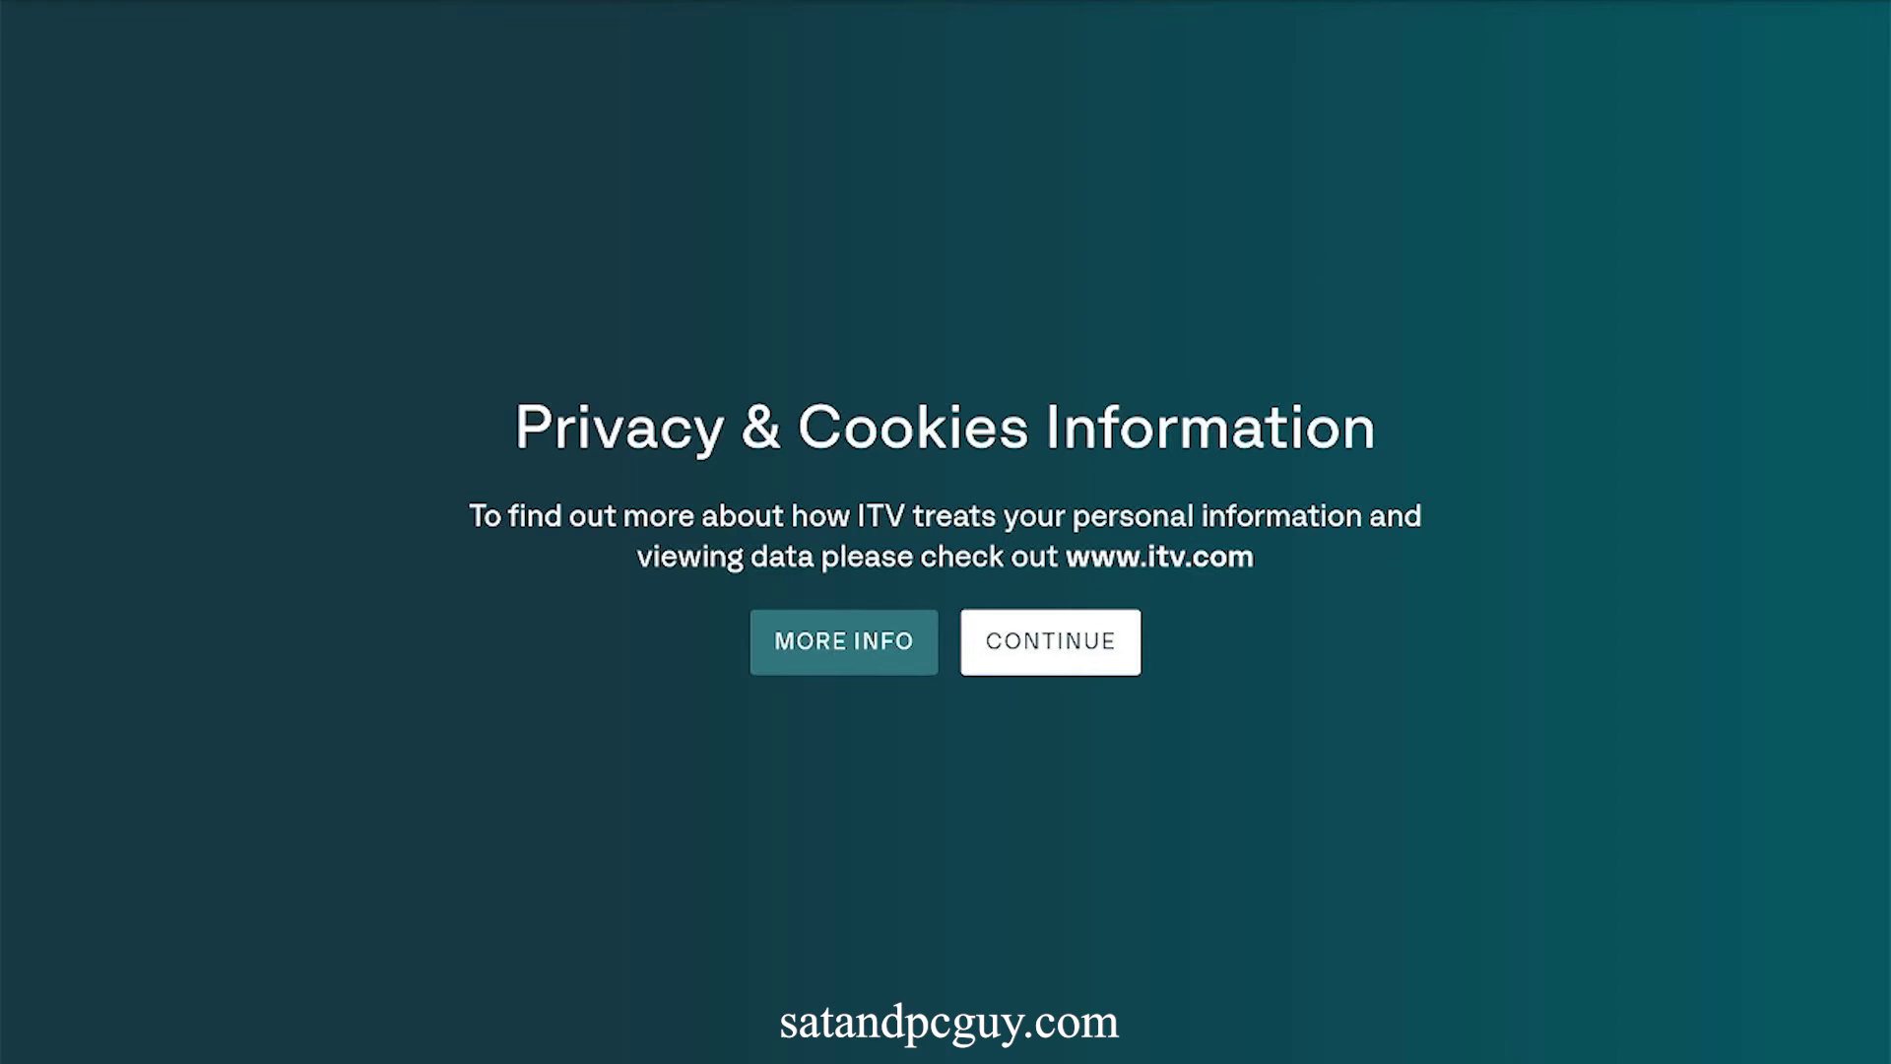
- Accept Privacy & Cookies and enter a one-letter, one-digit postcode district to finish ITVX setup
key("Return")
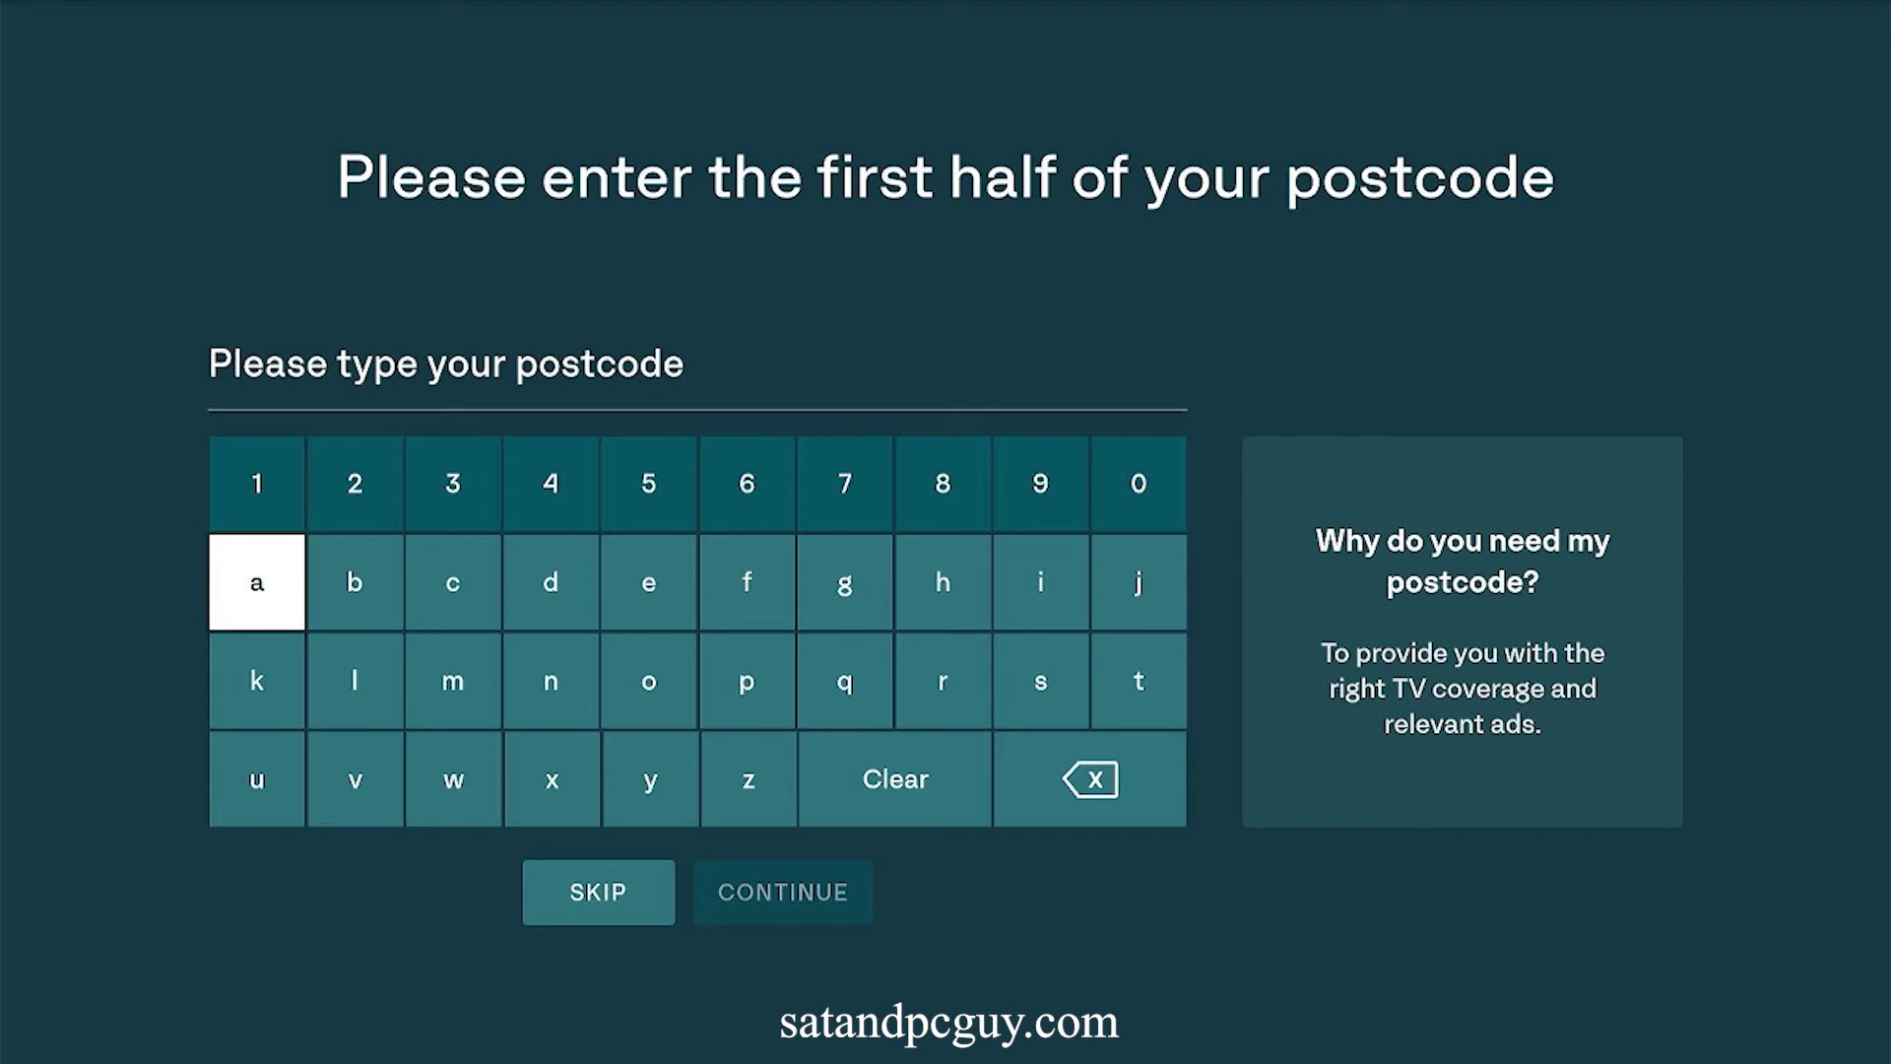
key("Down")
key("Down")
key("Right")
key("Right")
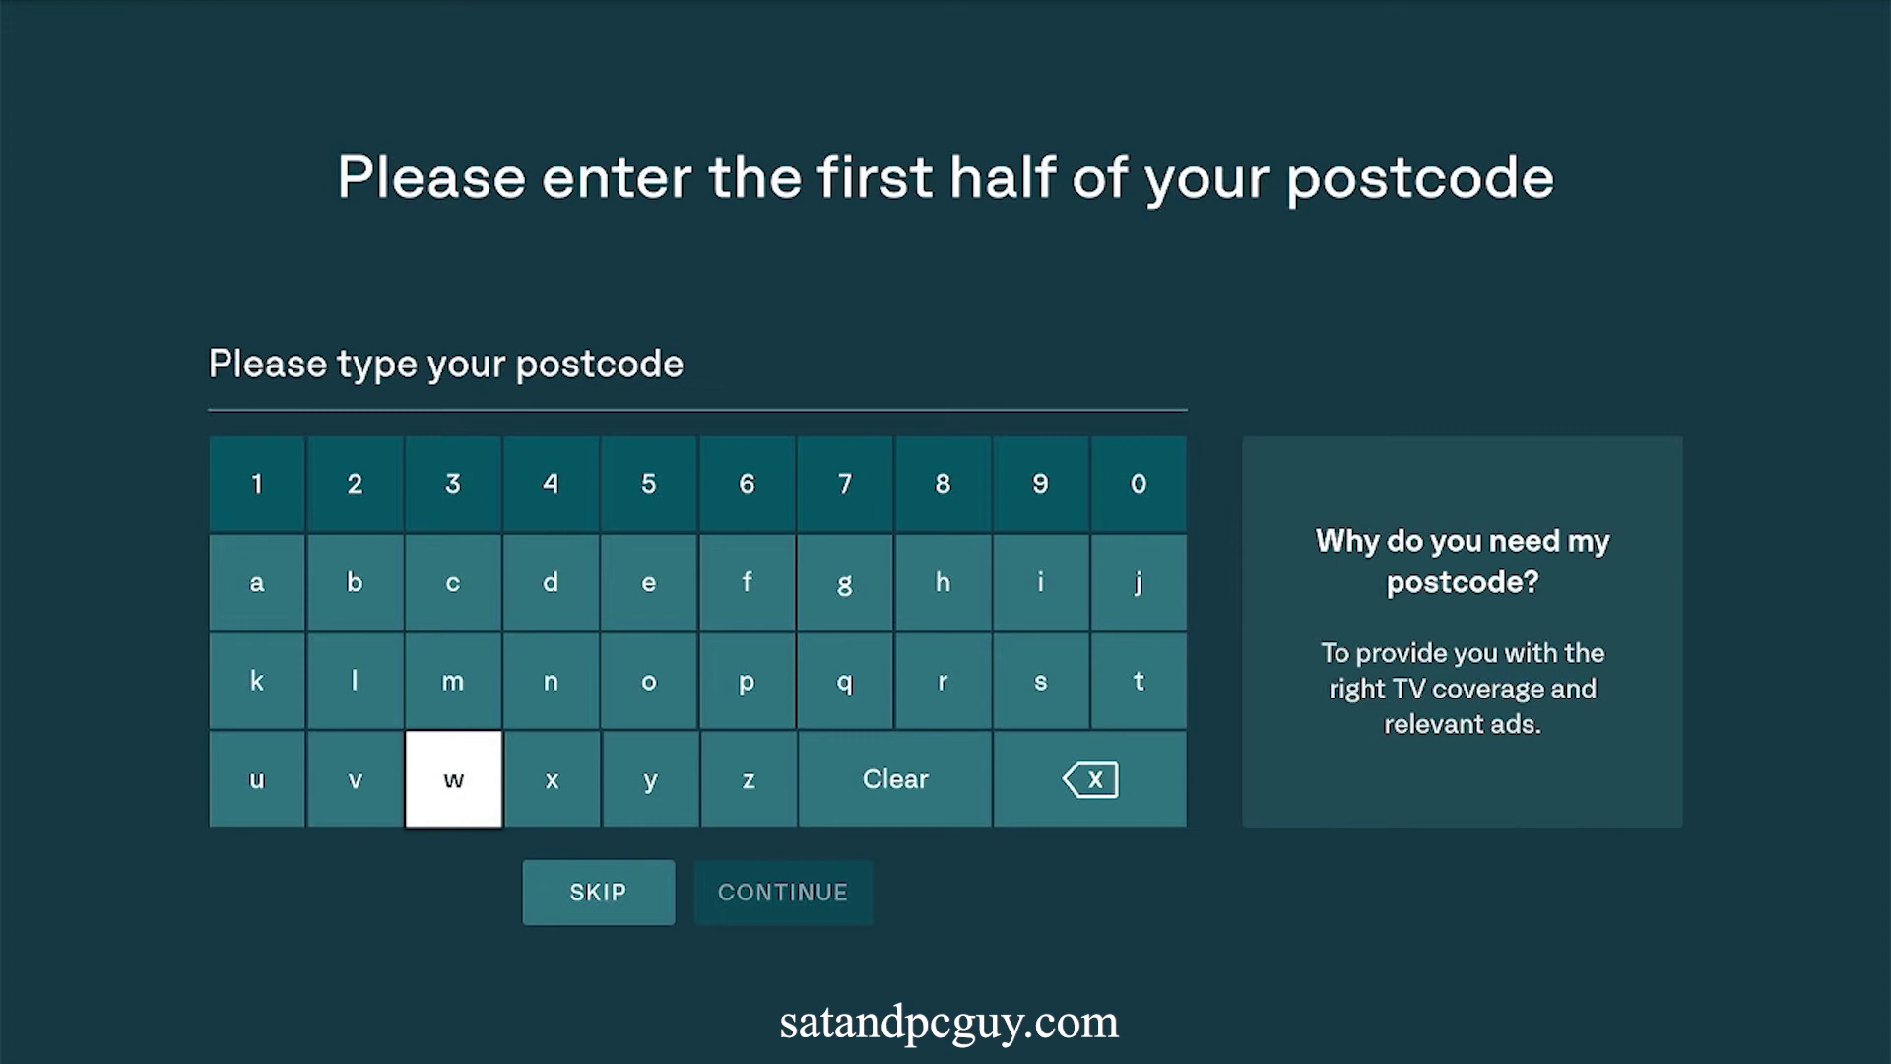
key("Return")
key("Up")
key("Up")
key("Up")
key("Left")
key("Left")
key("Return")
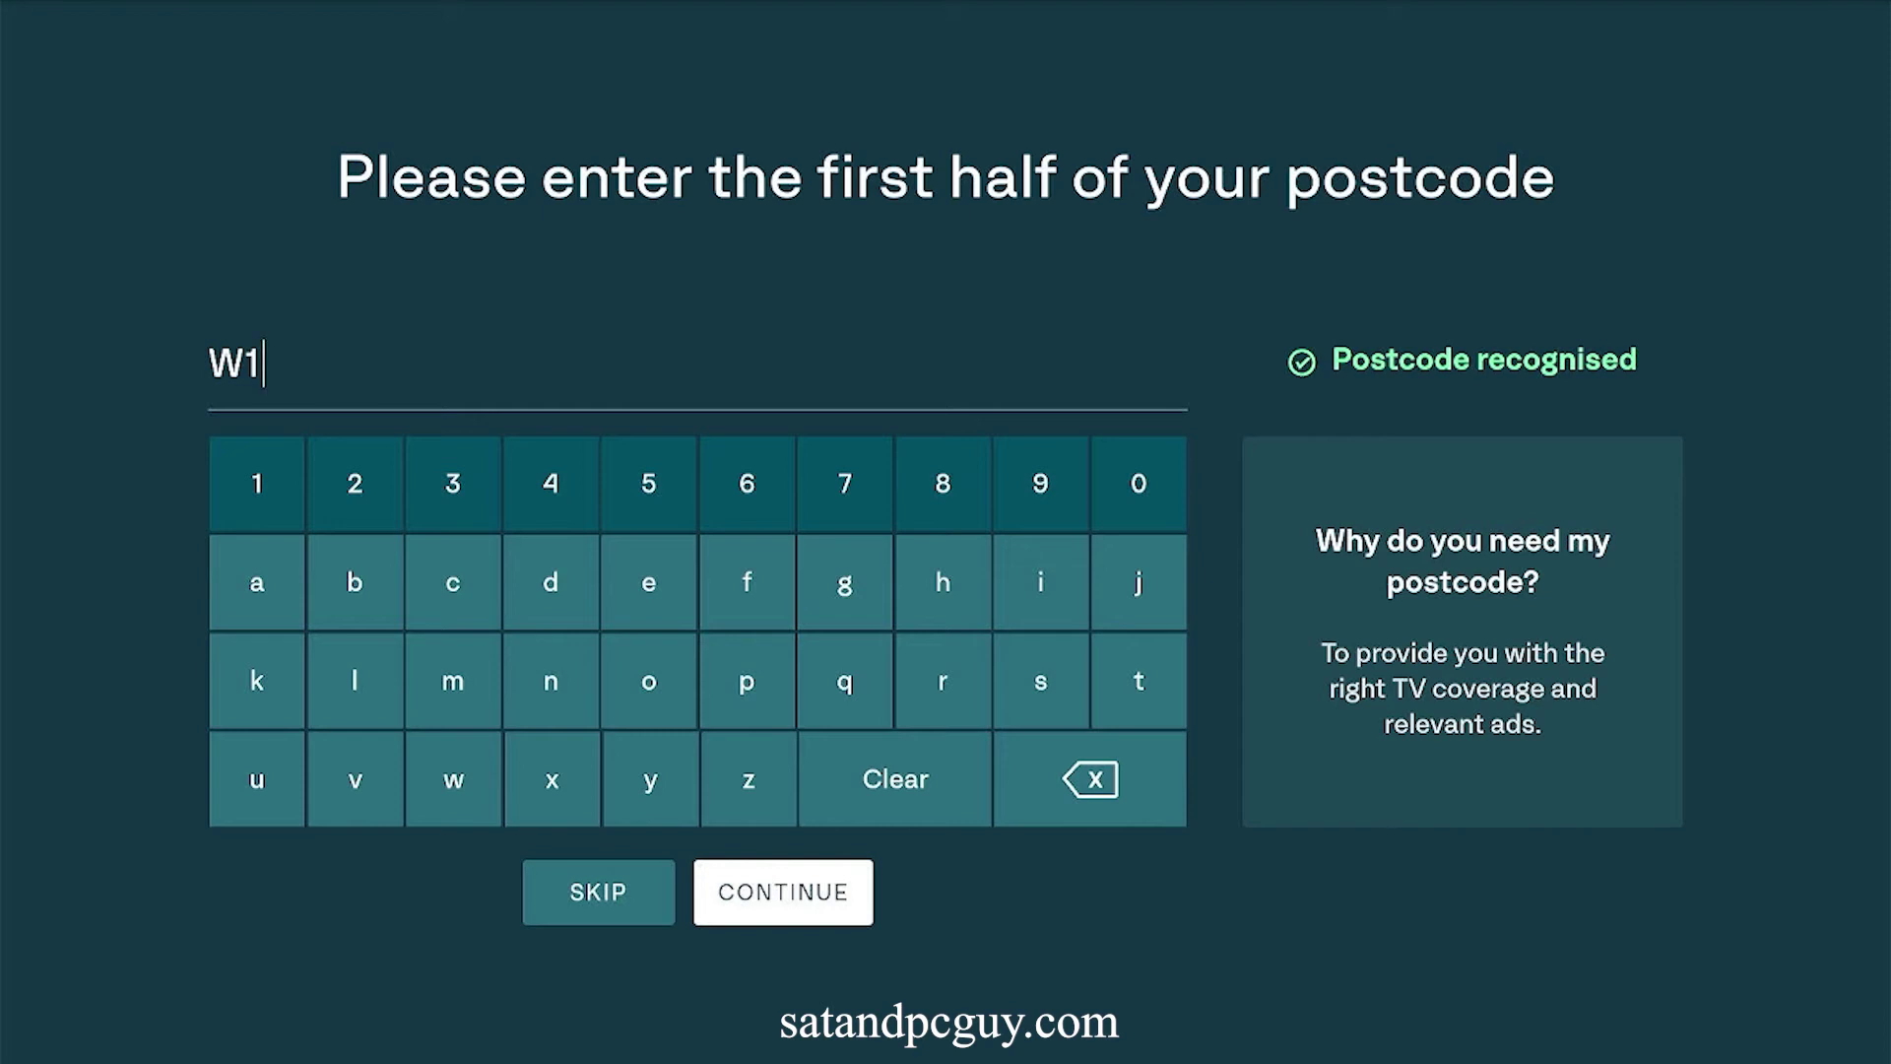
key("Return")
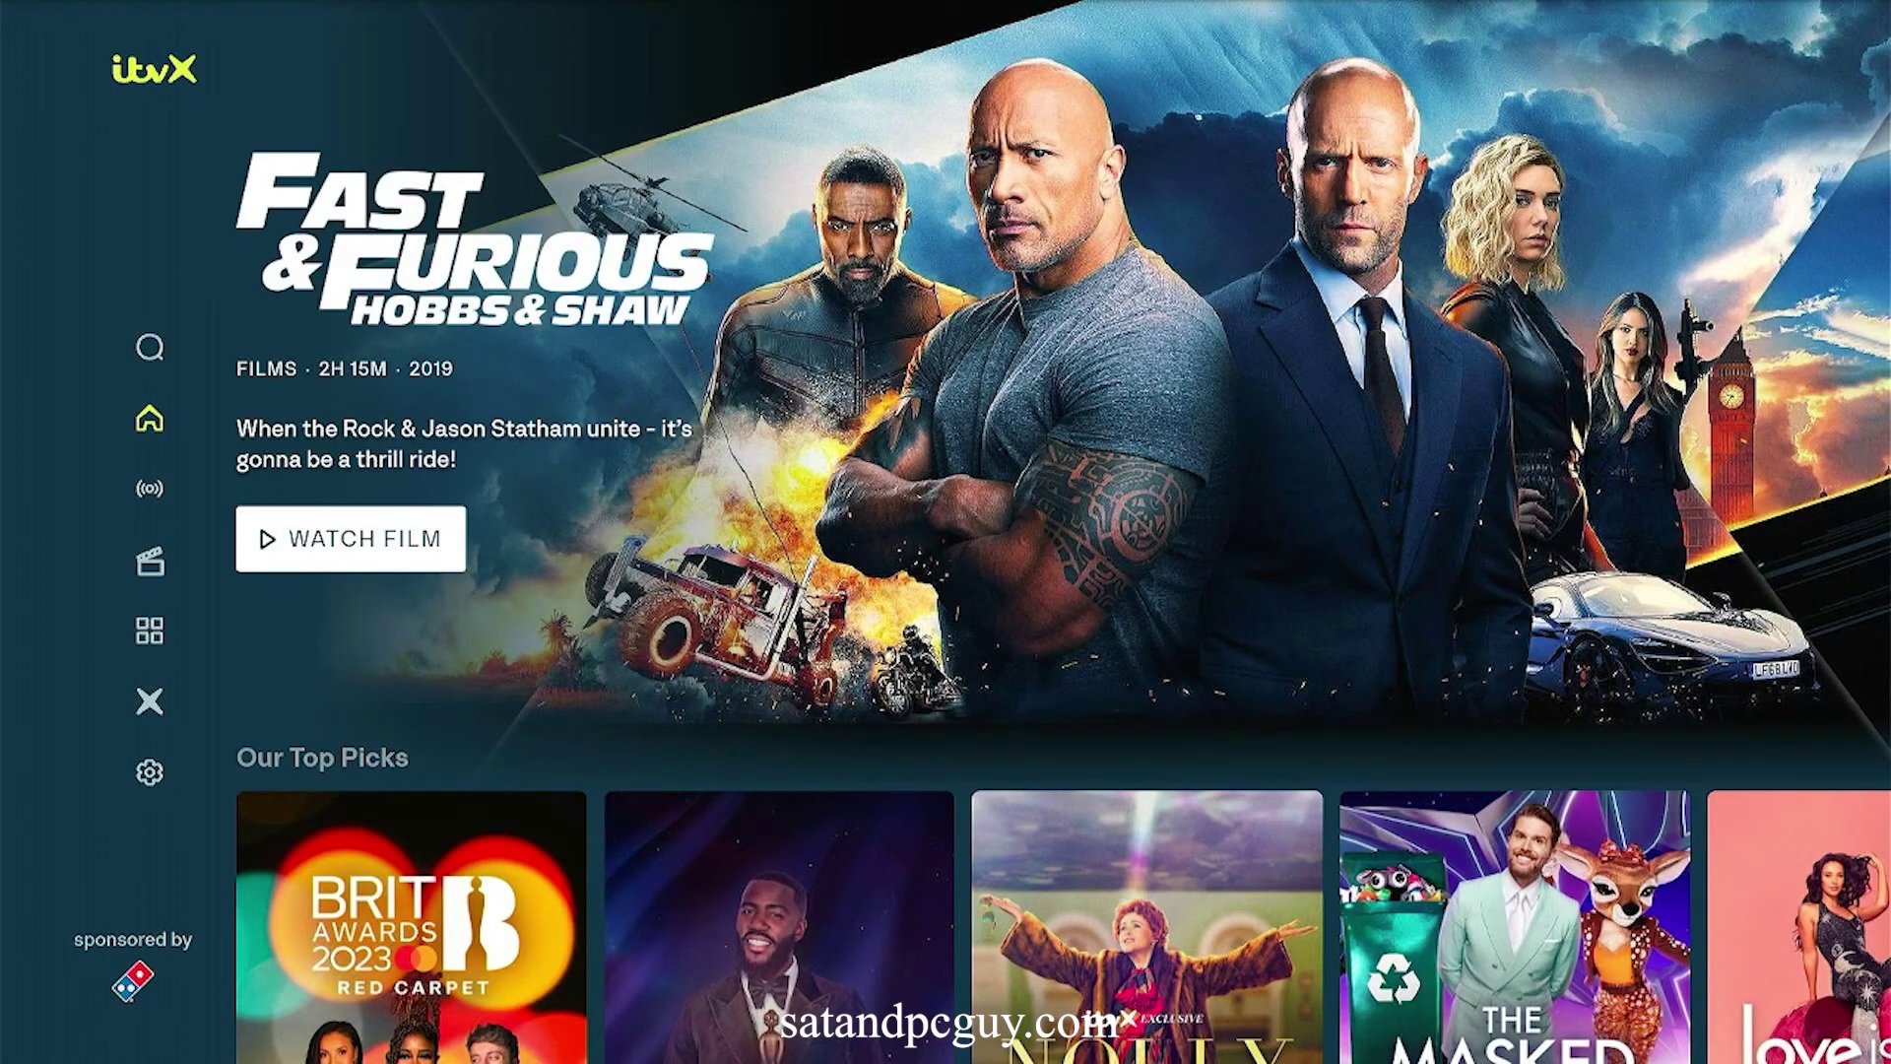
- Open The BRIT Awards 2023 from Our Top Picks and choose Watch Now, prompting account sign-in
key("Down")
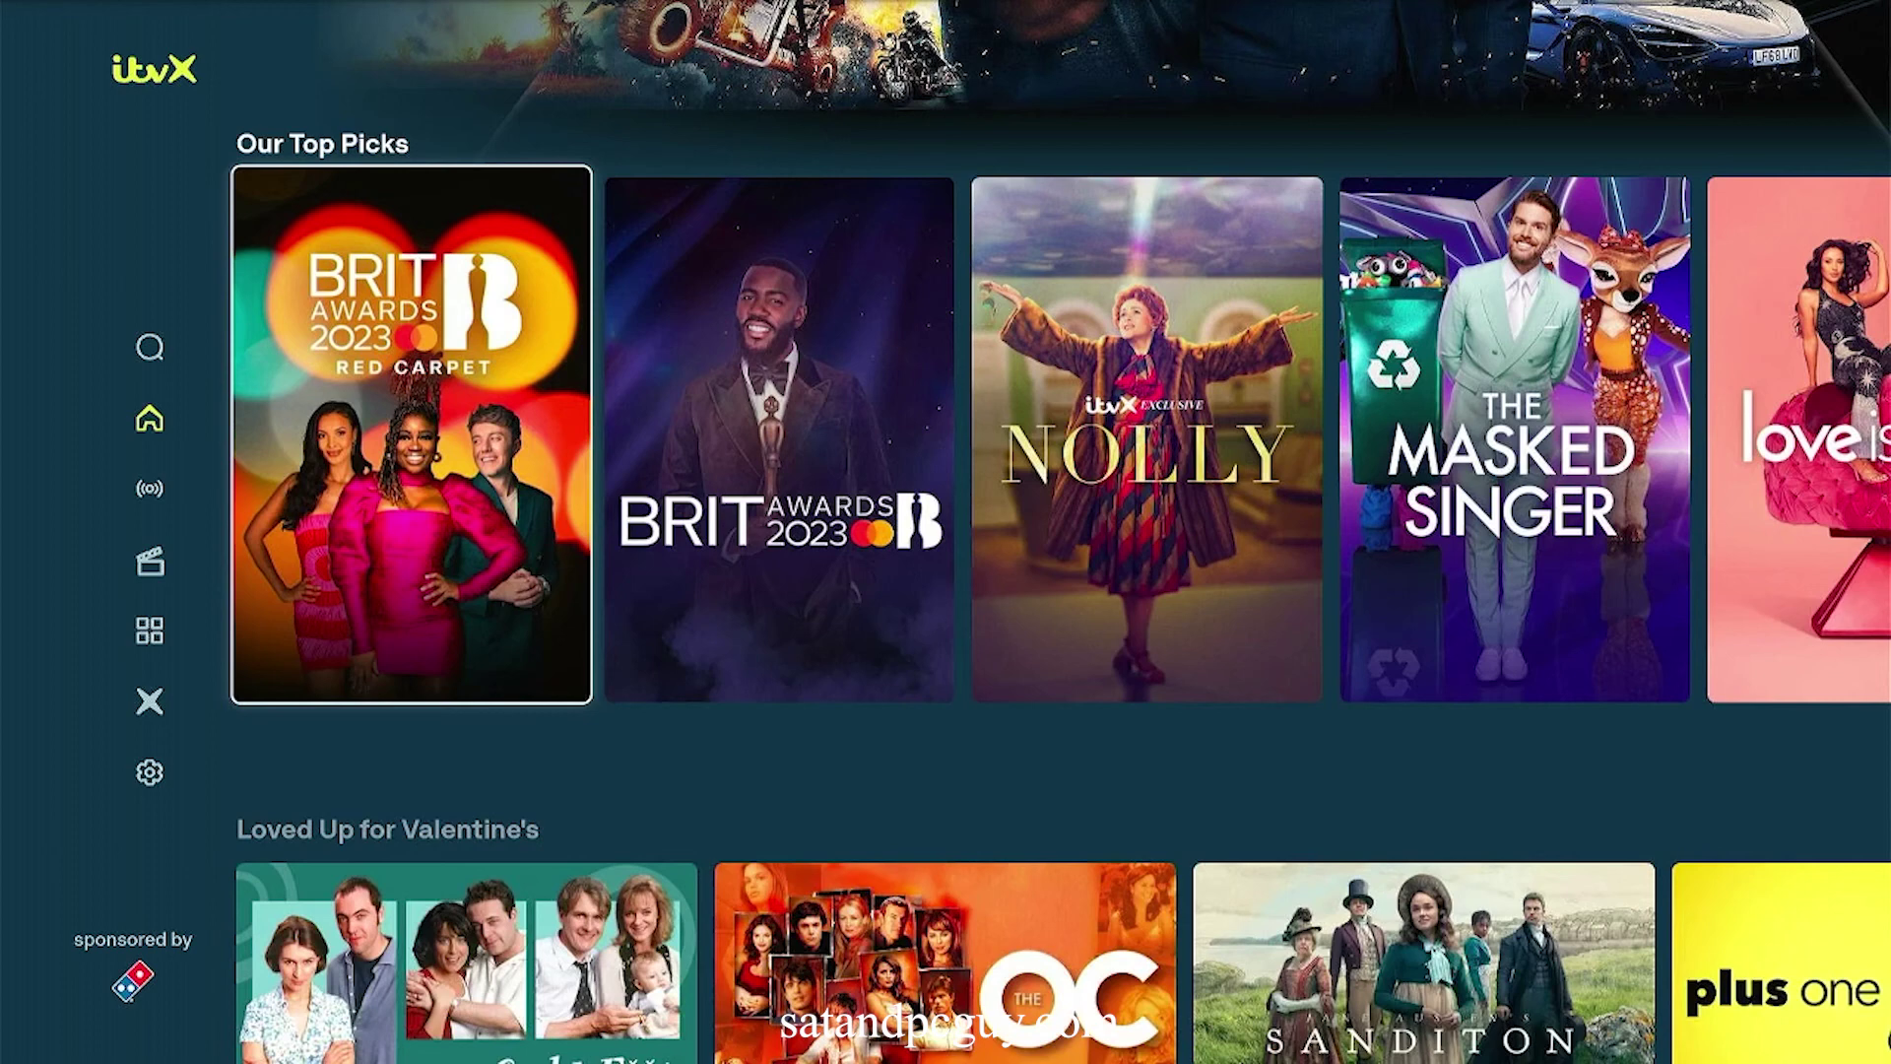
key("Right")
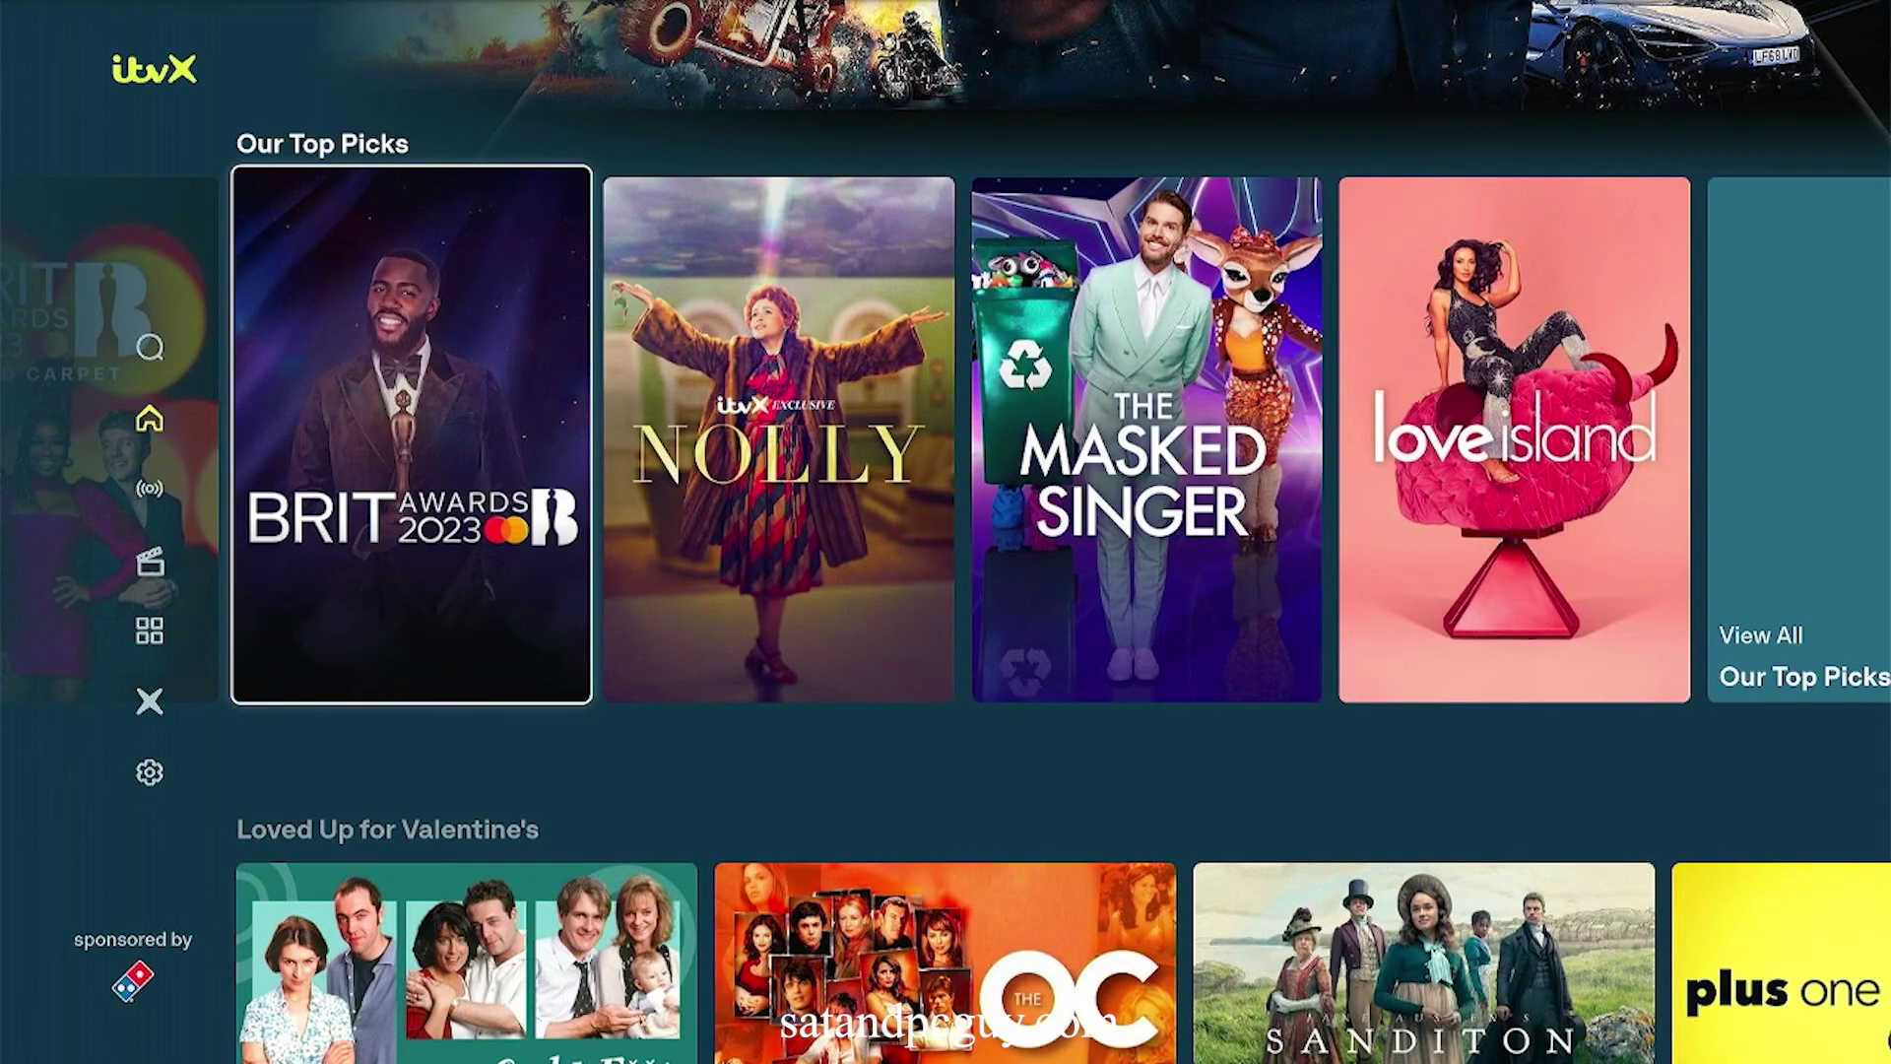
key("Return")
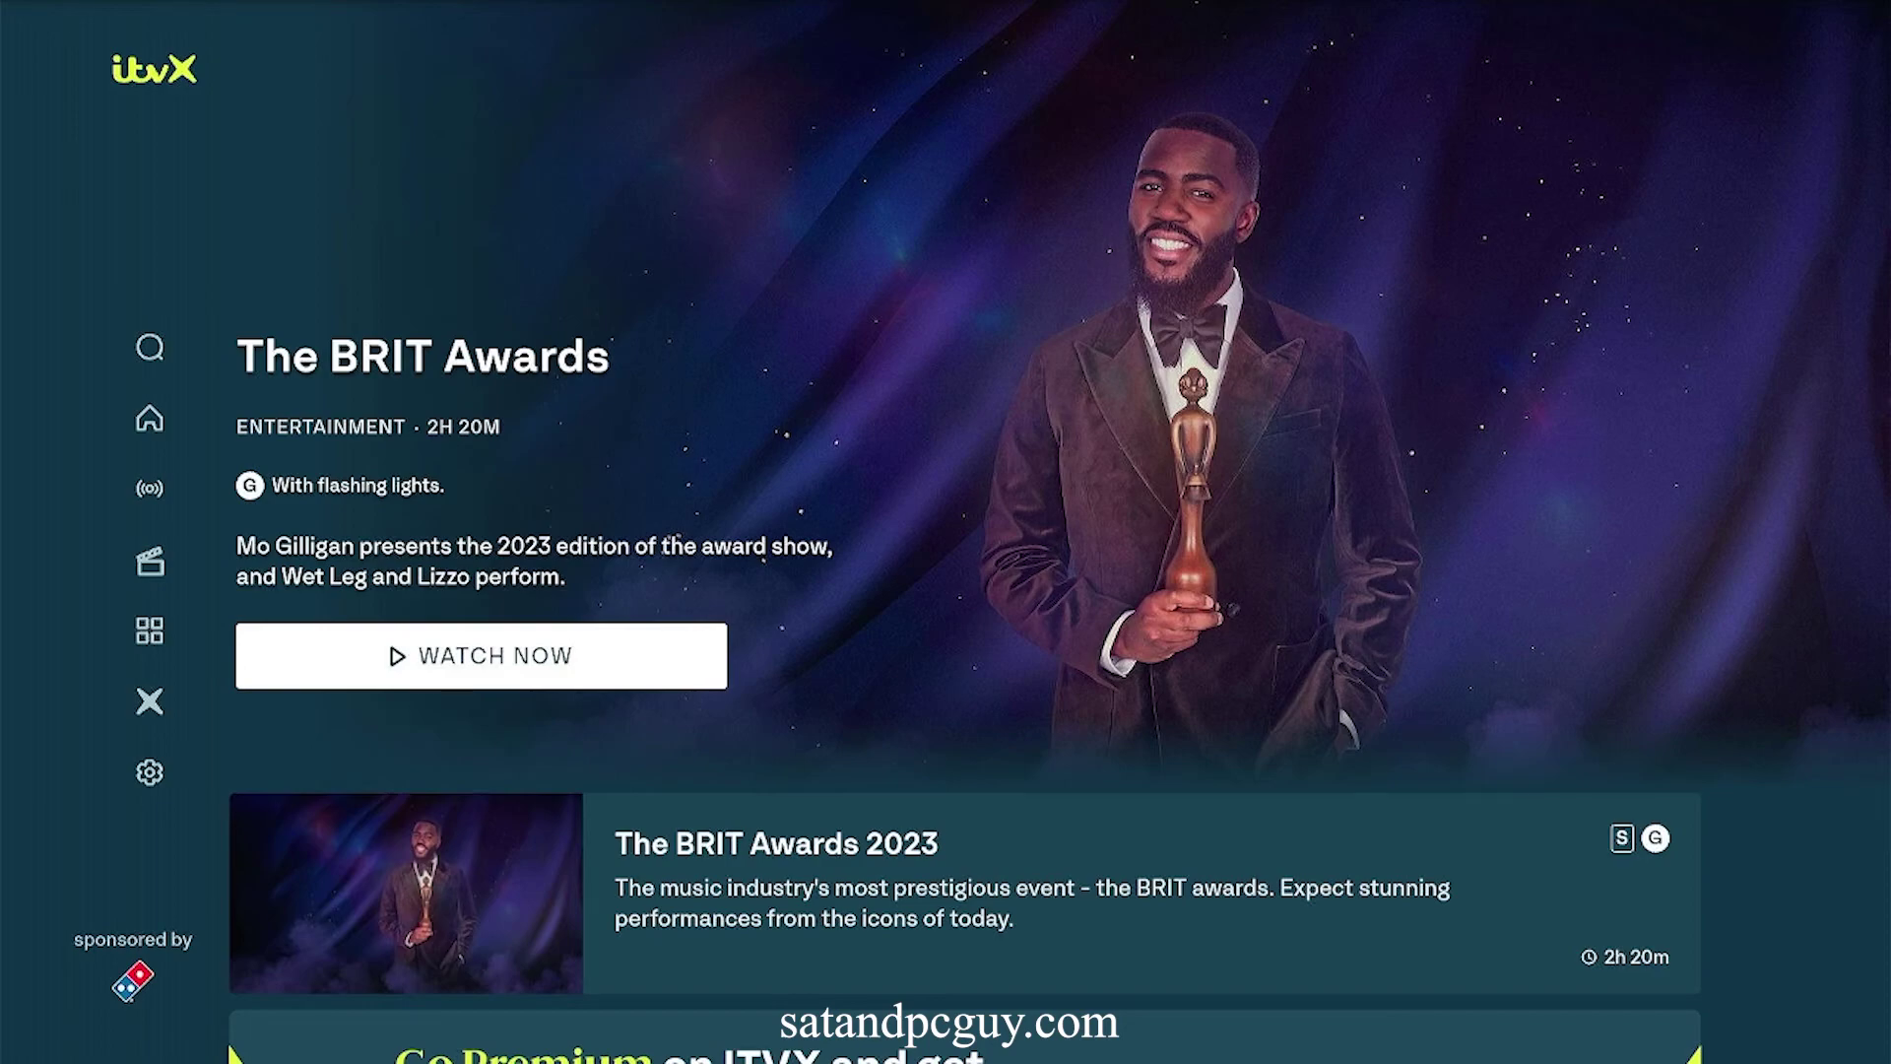
key("Return")
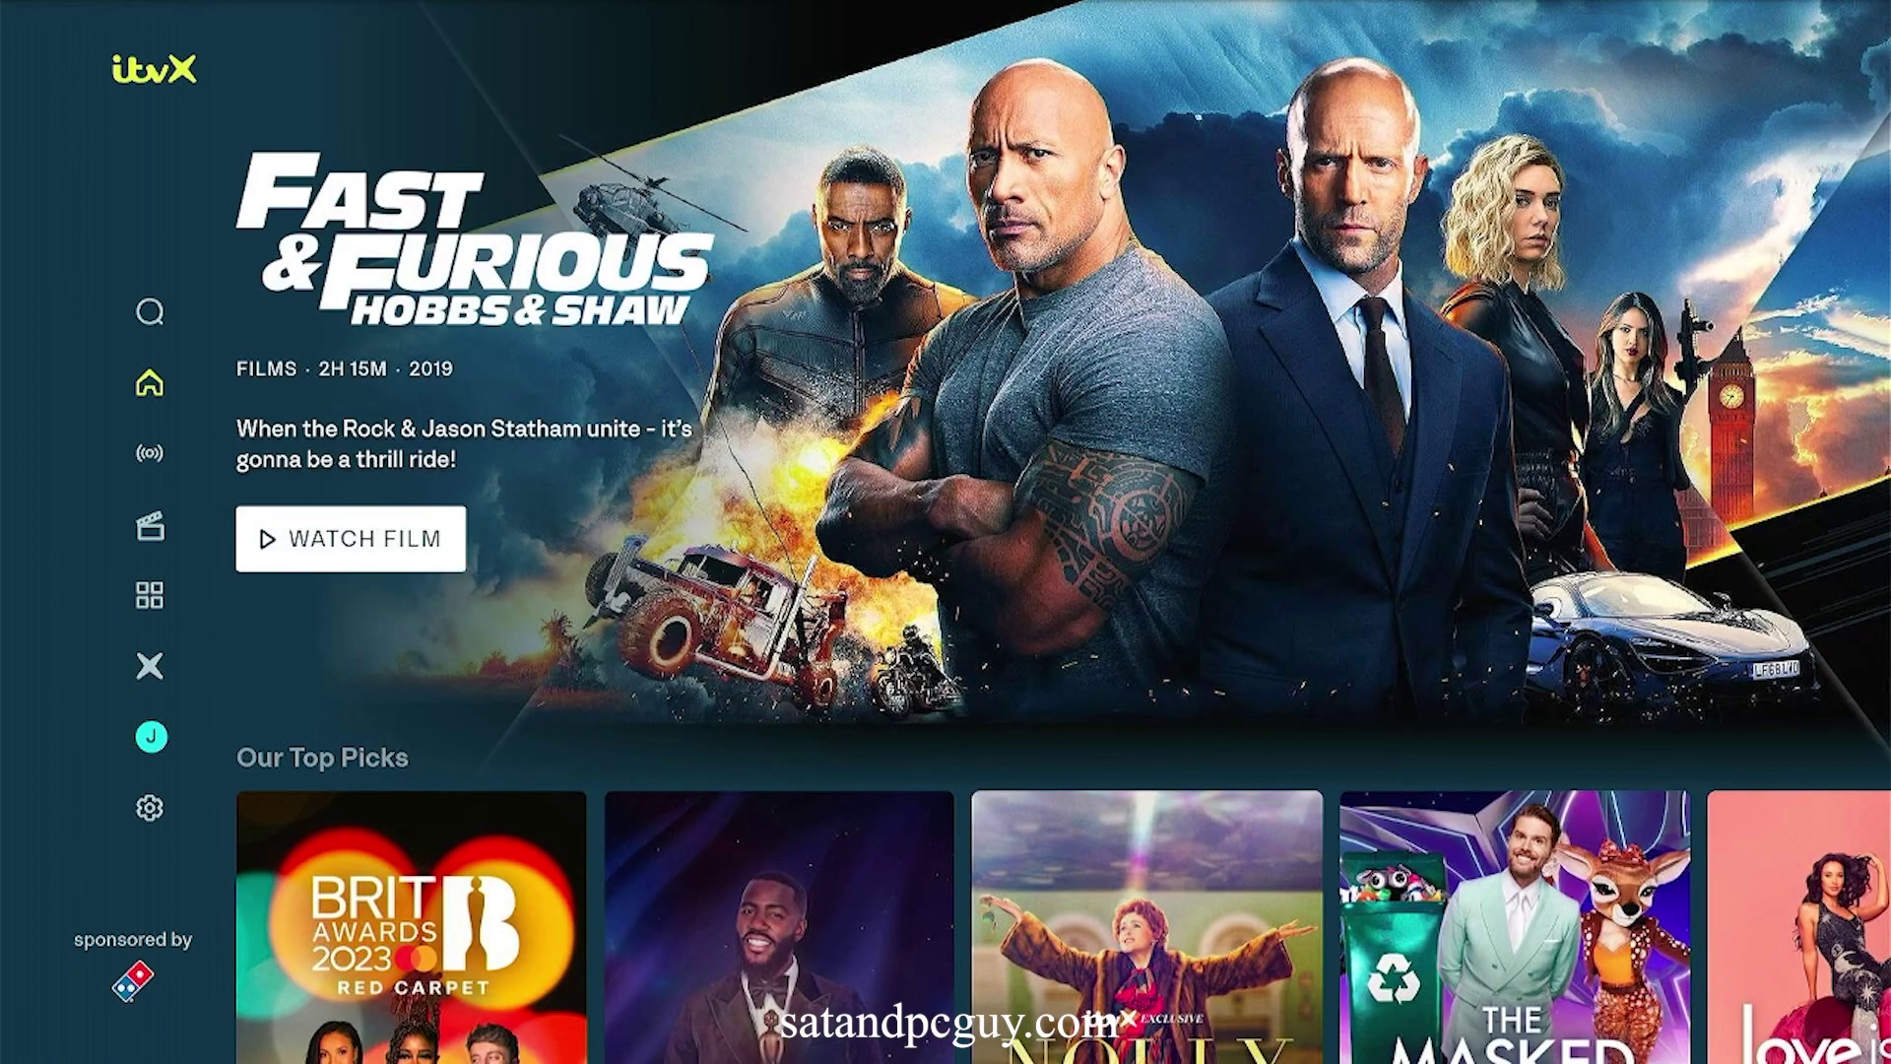
- Play The BRIT Awards 2023 from Our Top Picks, confirming Watch Now with parental controls off
key("Down")
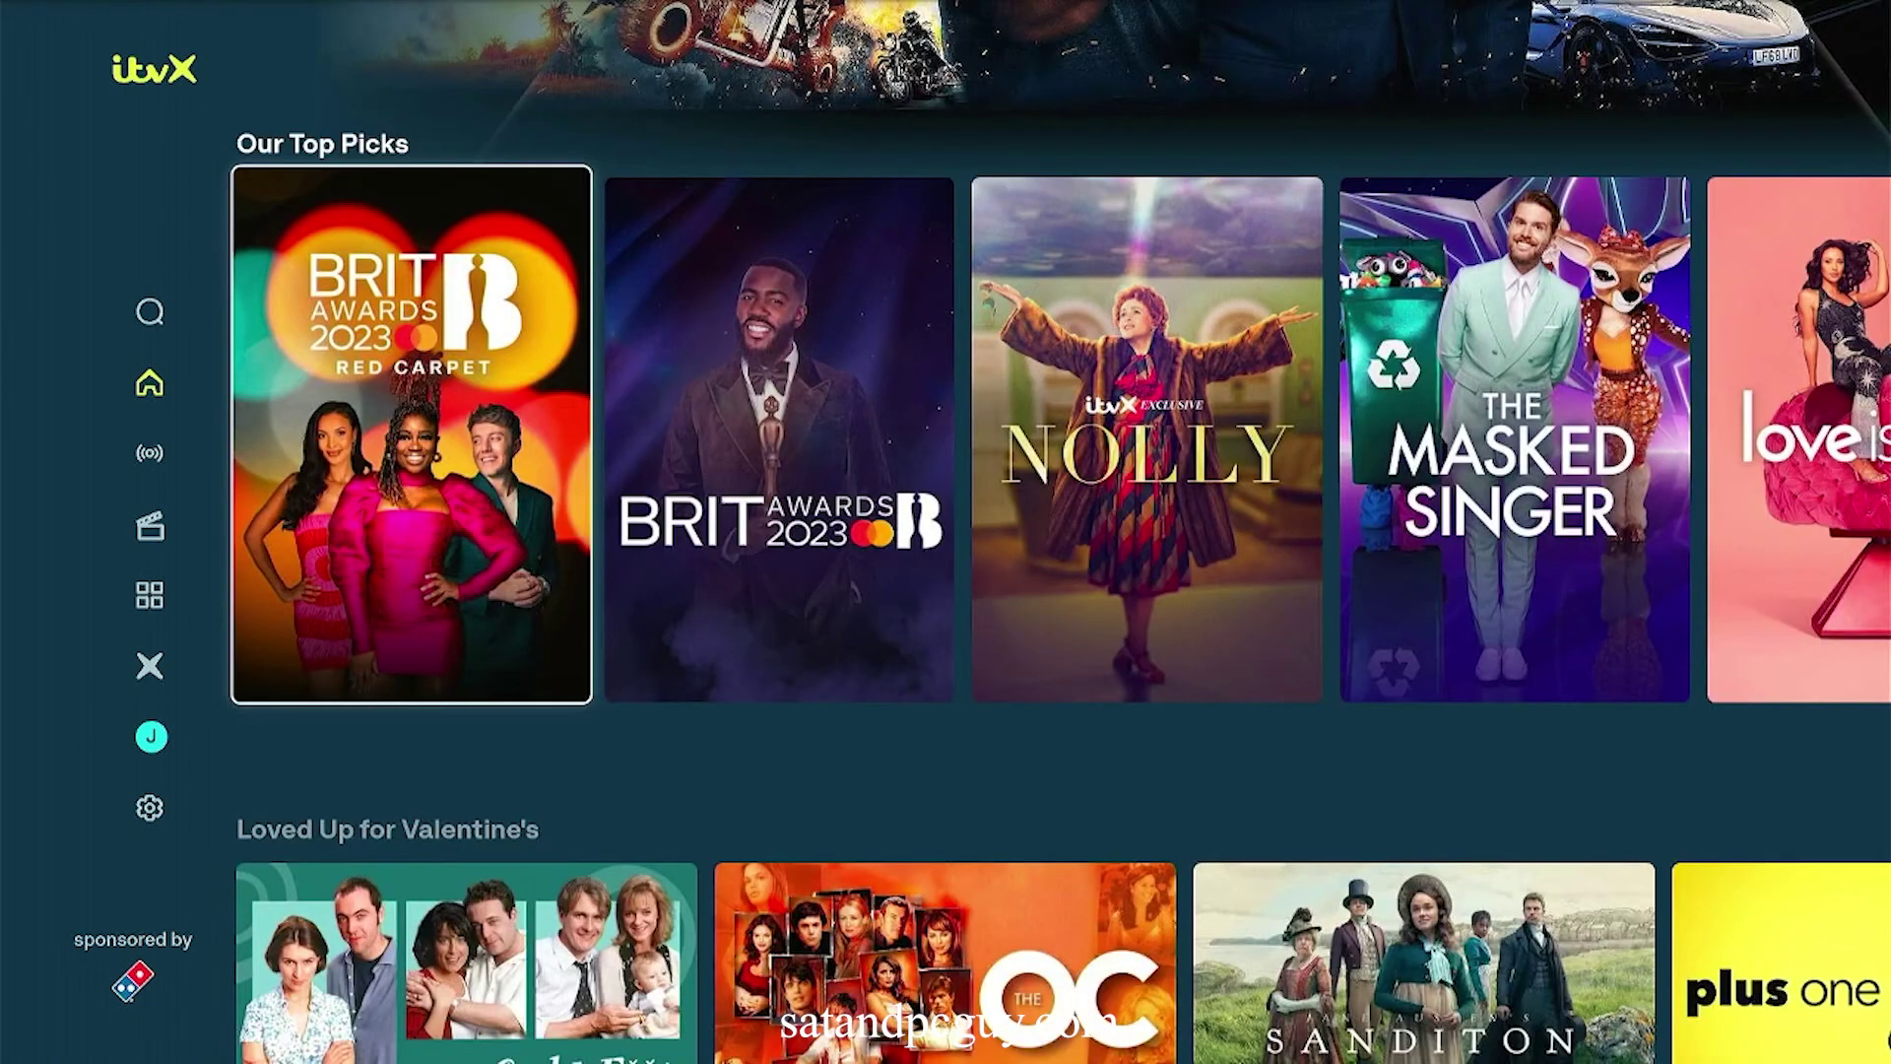
key("Right")
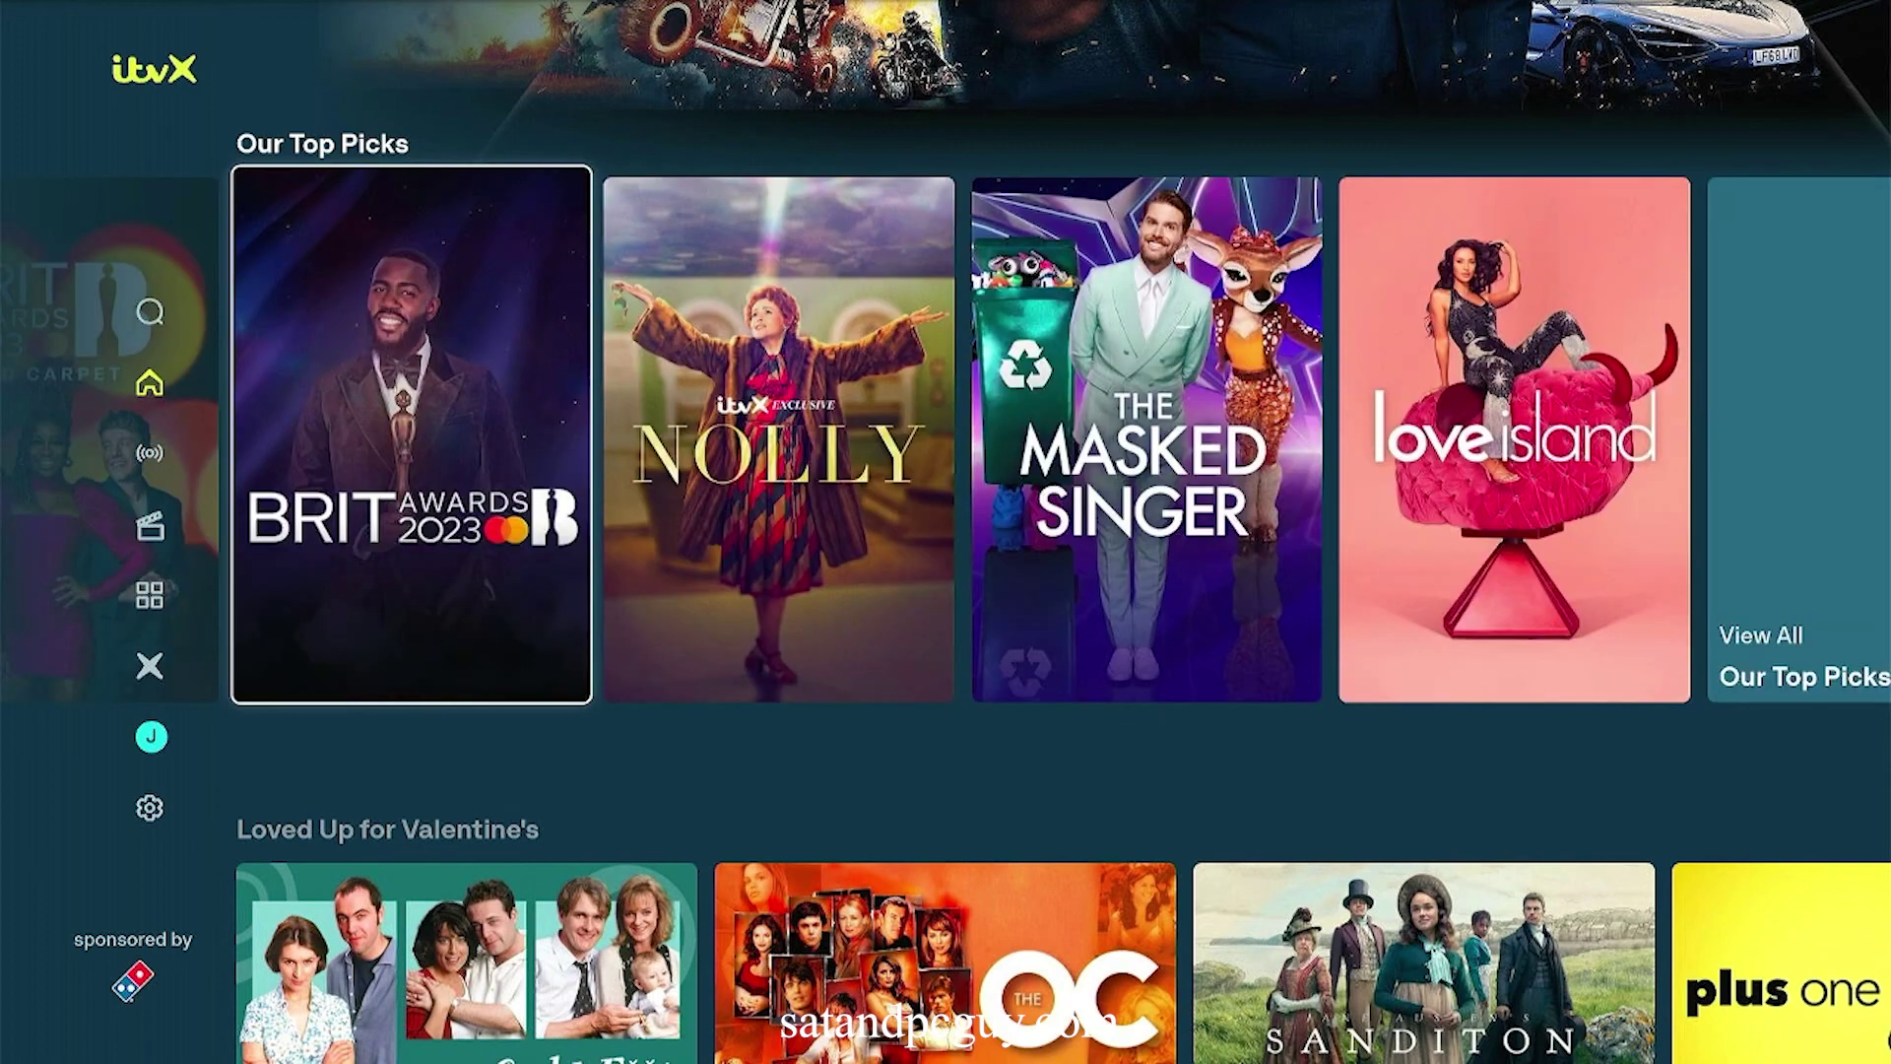
key("Return")
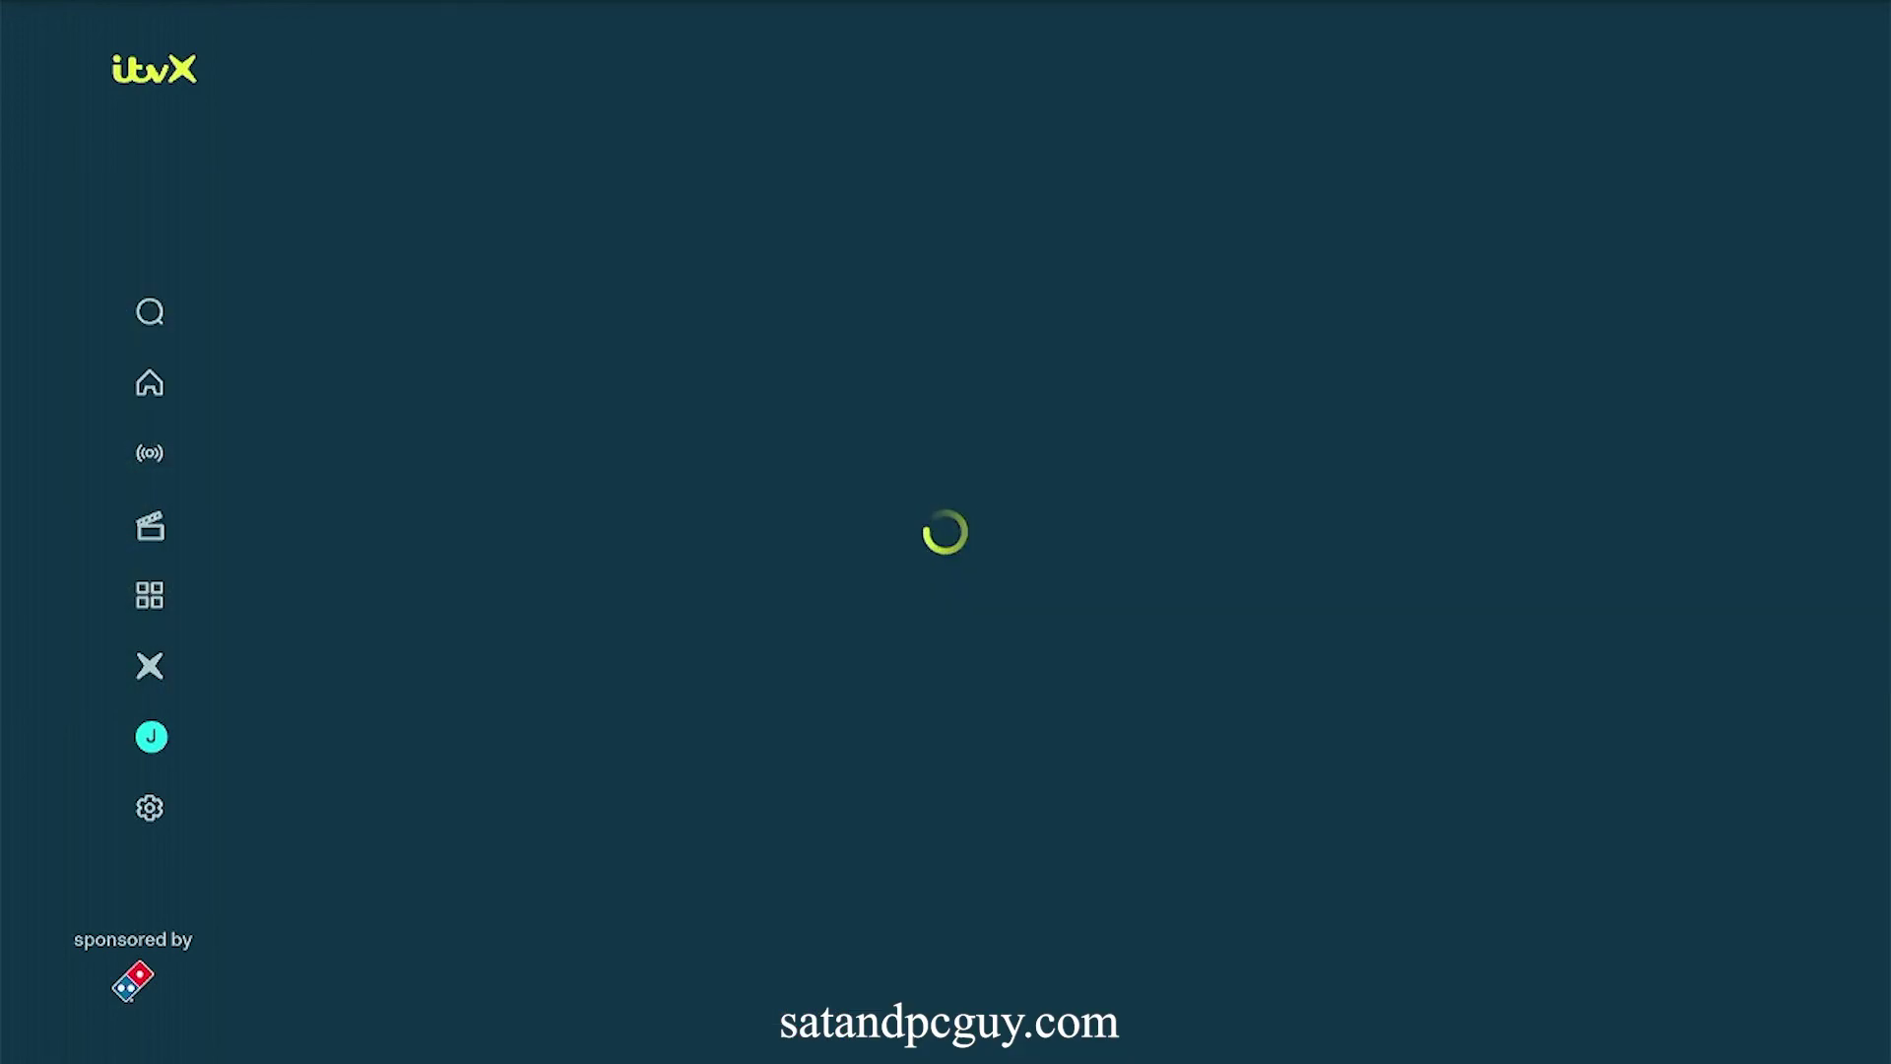
key("Return")
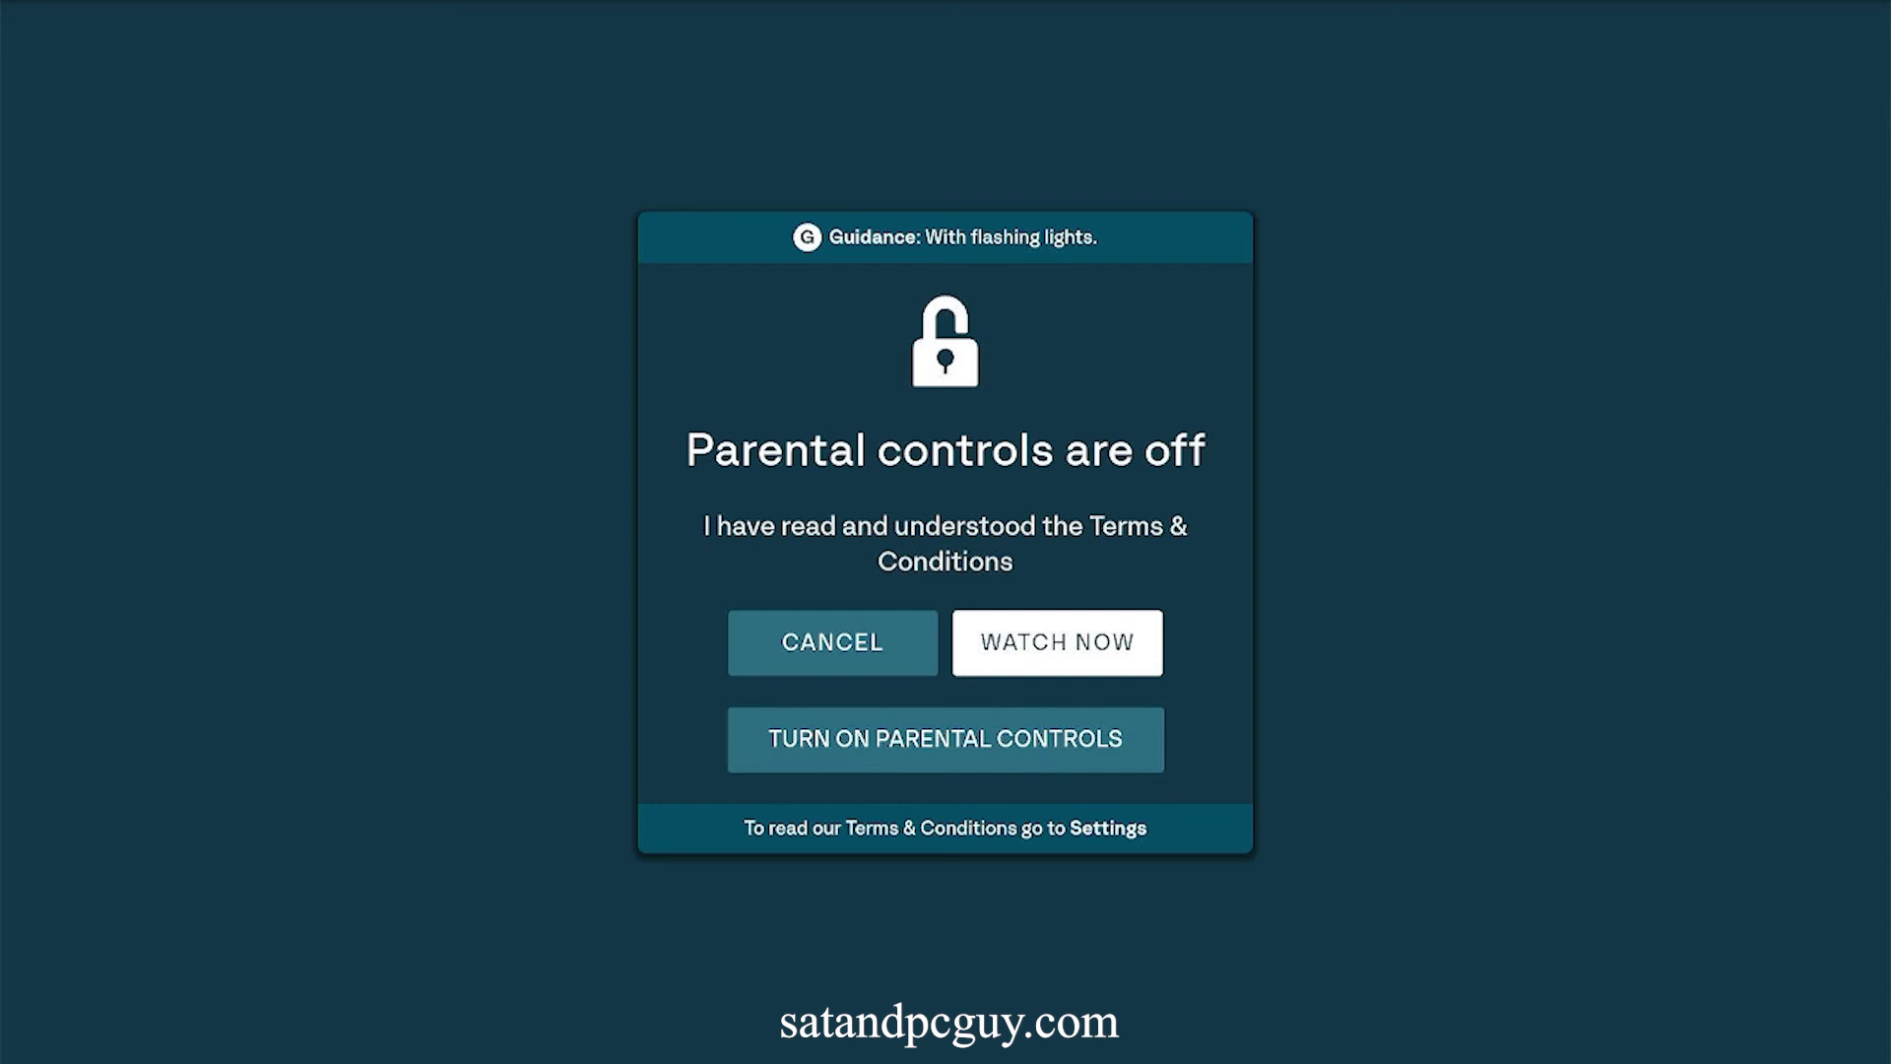
key("Return")
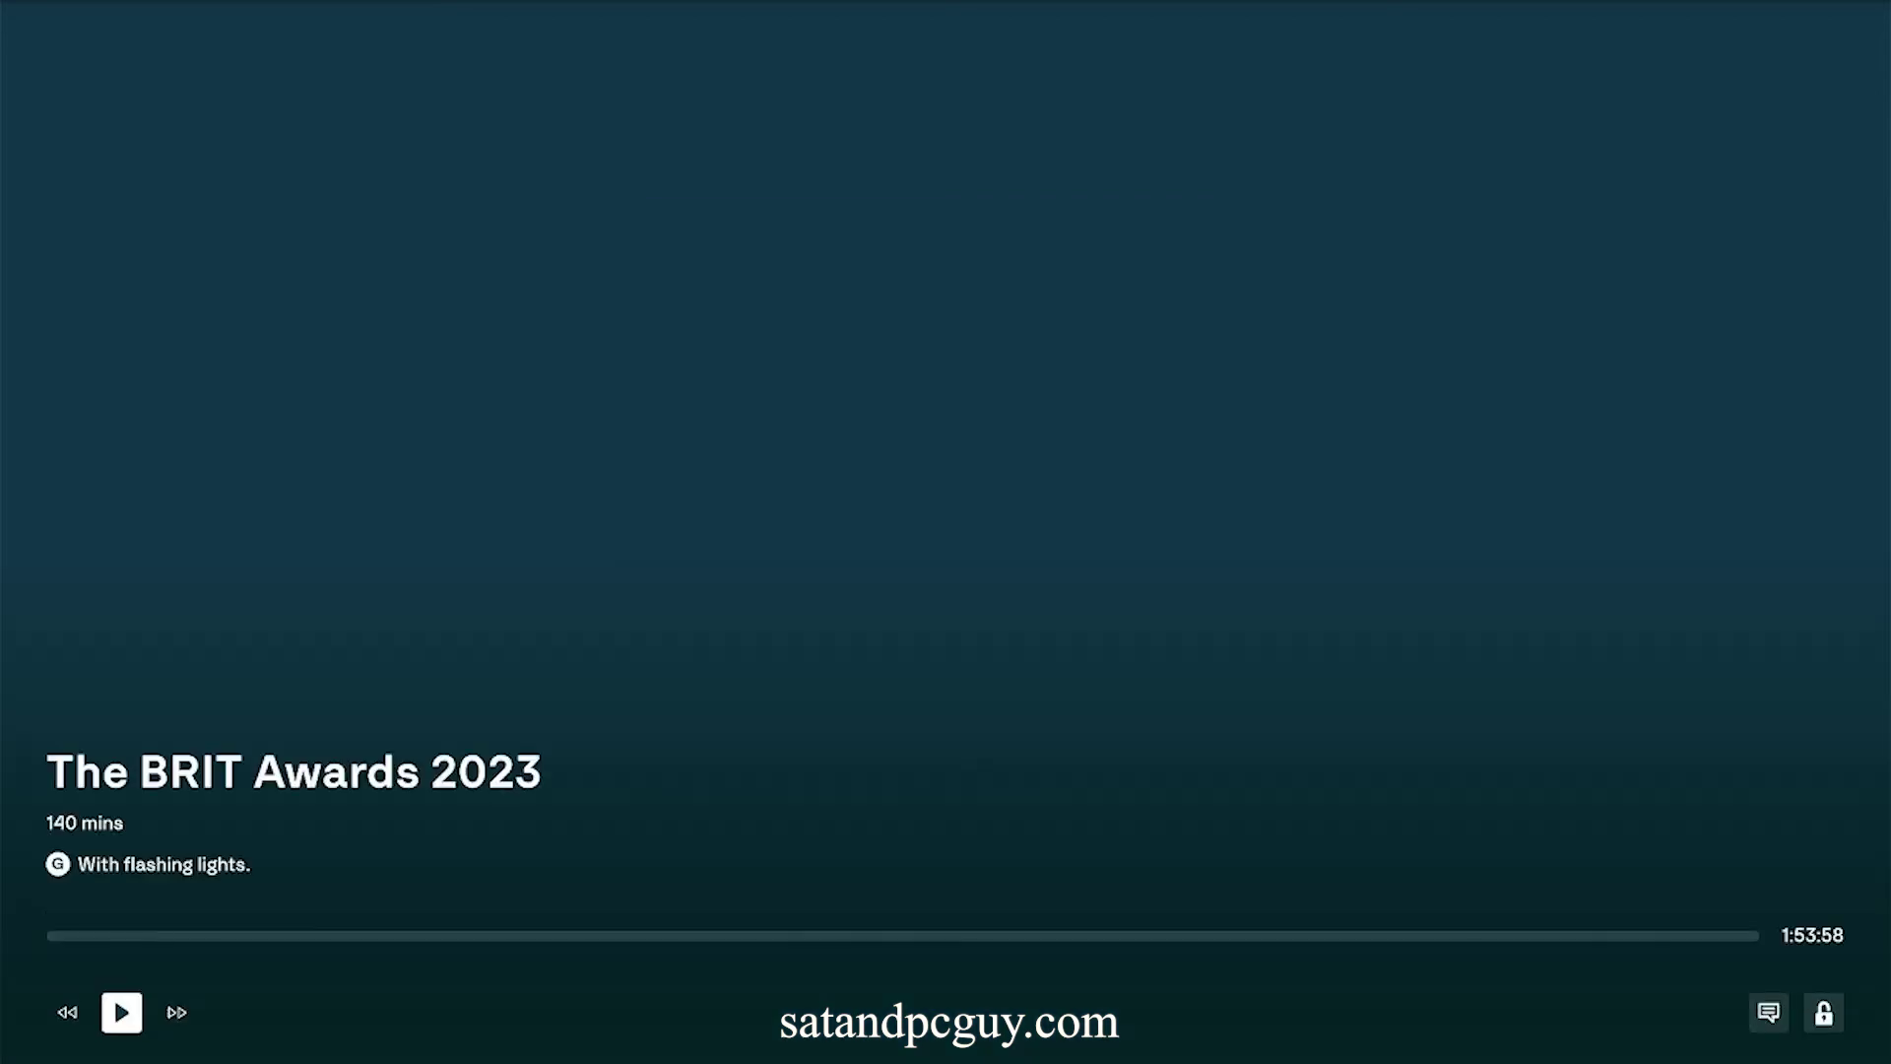